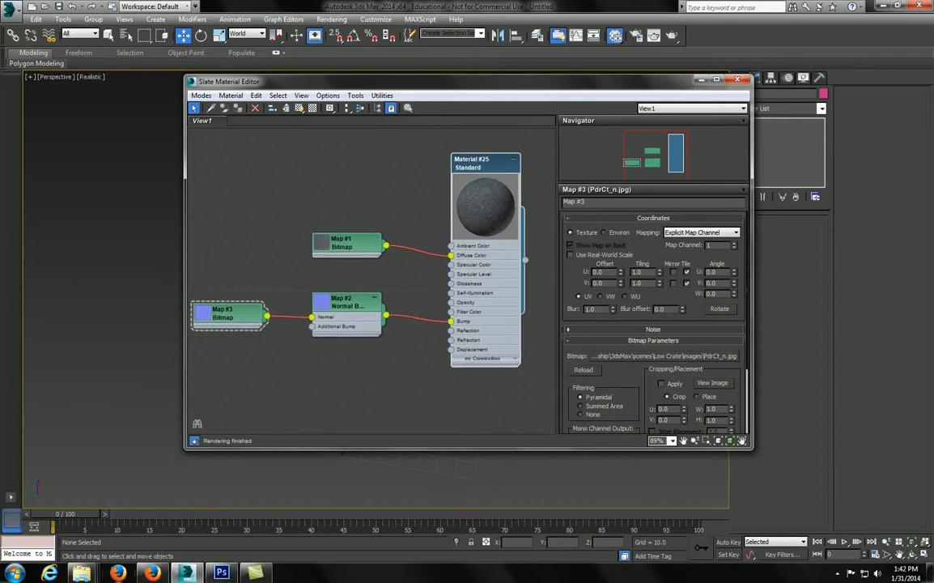
# Switch to Photoshop and examine the crate concept art with its layer mask turned on and off
pyautogui.click(221, 573)
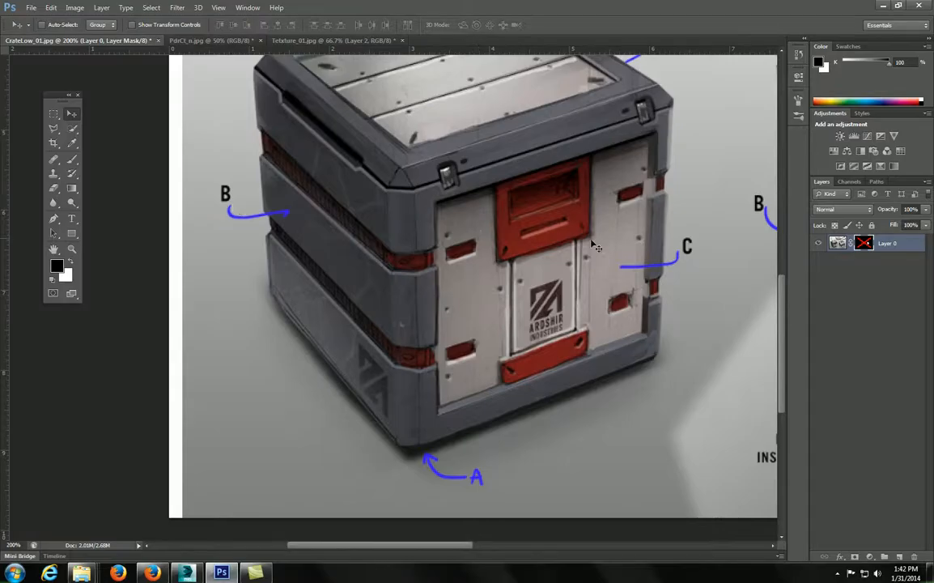
pyautogui.moveTo(720, 235)
pyautogui.mouseDown()
pyautogui.moveTo(599, 213)
pyautogui.moveTo(731, 231)
pyautogui.mouseUp()
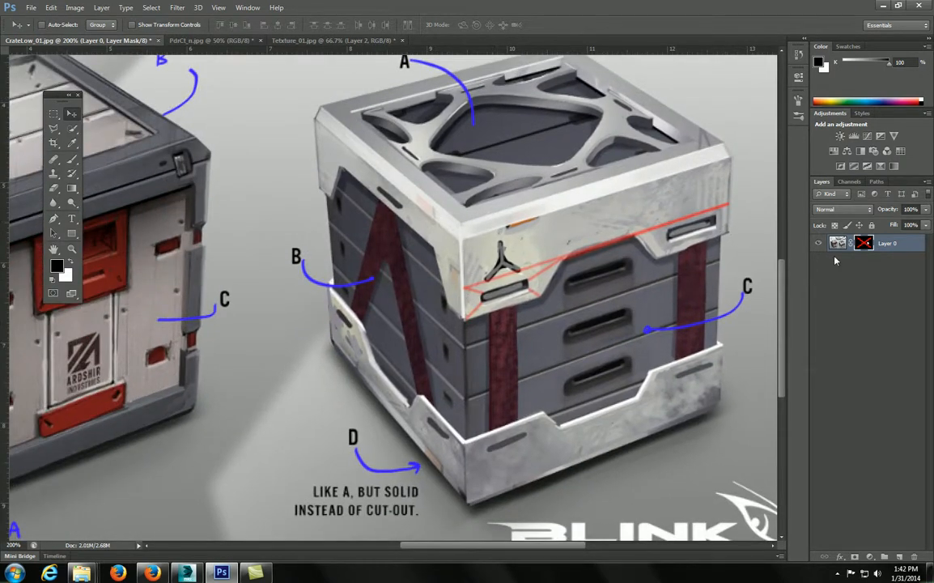
pyautogui.keyDown('shift'); pyautogui.click(865, 243); pyautogui.keyUp('shift')
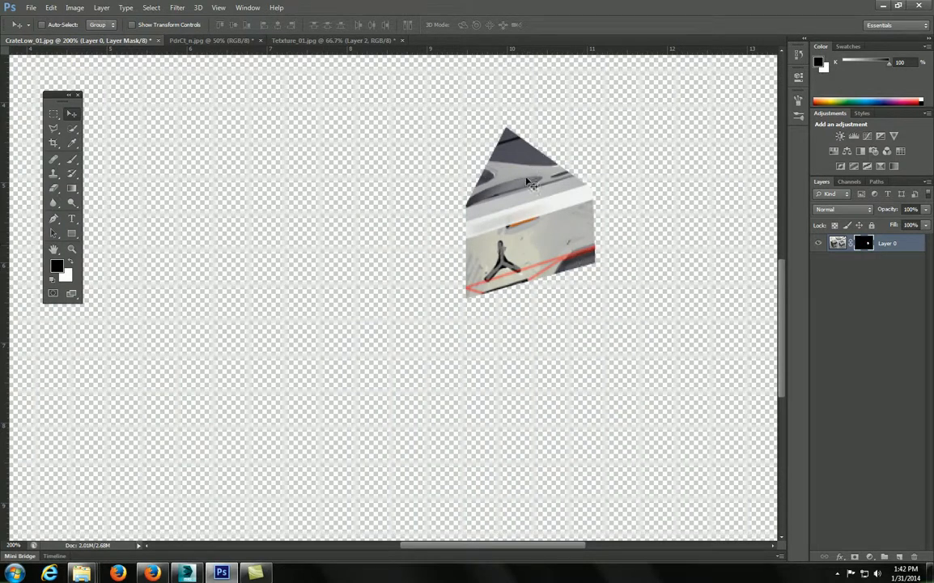
pyautogui.keyDown('shift'); pyautogui.click(865, 243); pyautogui.keyUp('shift')
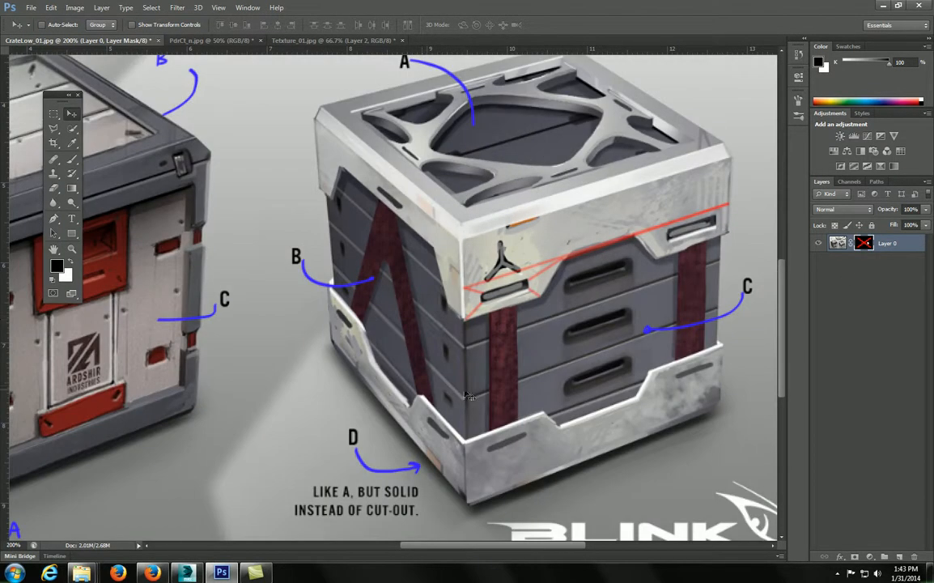
# Return to 3ds Max, dismiss the Slate Material Editor, and set the display units to metric meters
pyautogui.click(186, 574)
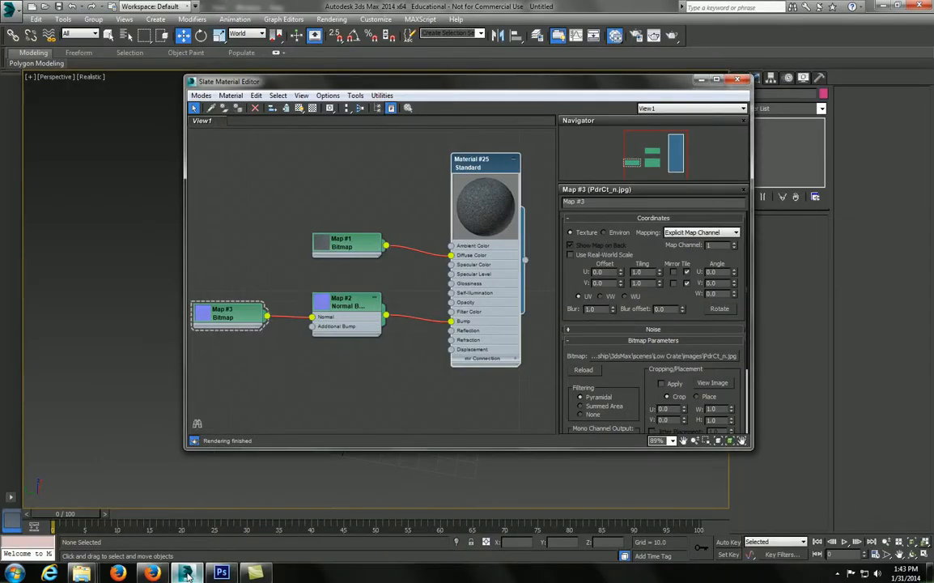
pyautogui.click(186, 573)
pyautogui.keyDown('alt'); pyautogui.moveTo(362, 387); pyautogui.dragTo(402, 404, button='middle'); pyautogui.keyUp('alt')
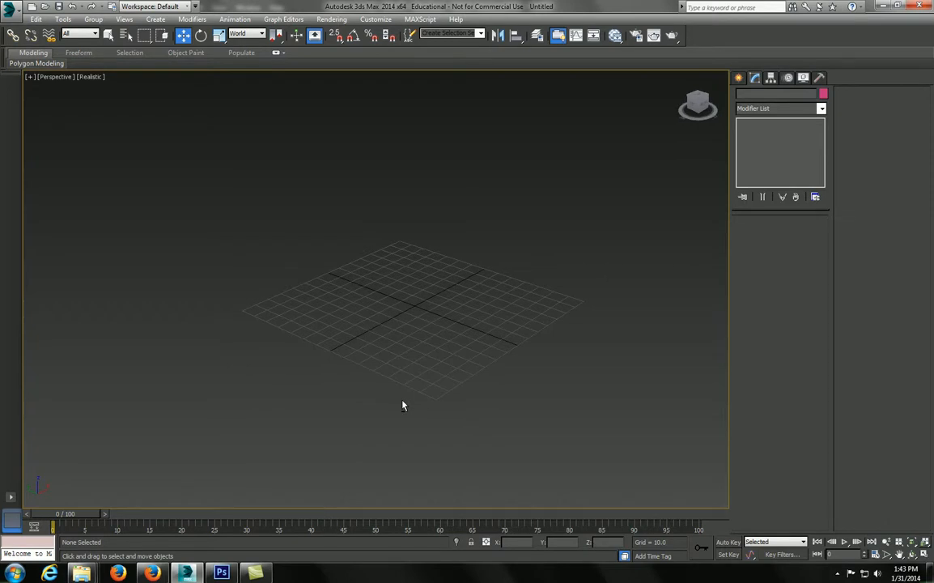
pyautogui.click(390, 20)
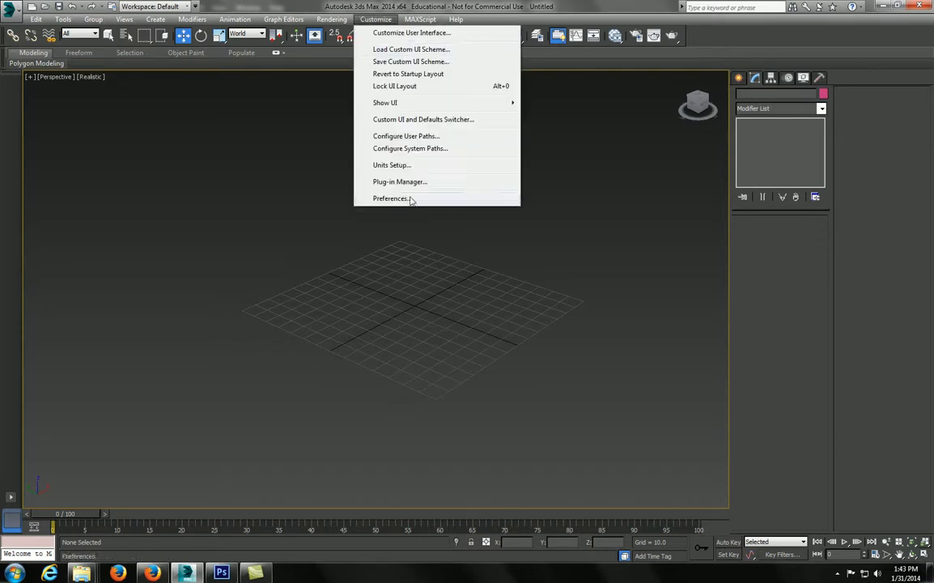
pyautogui.click(392, 165)
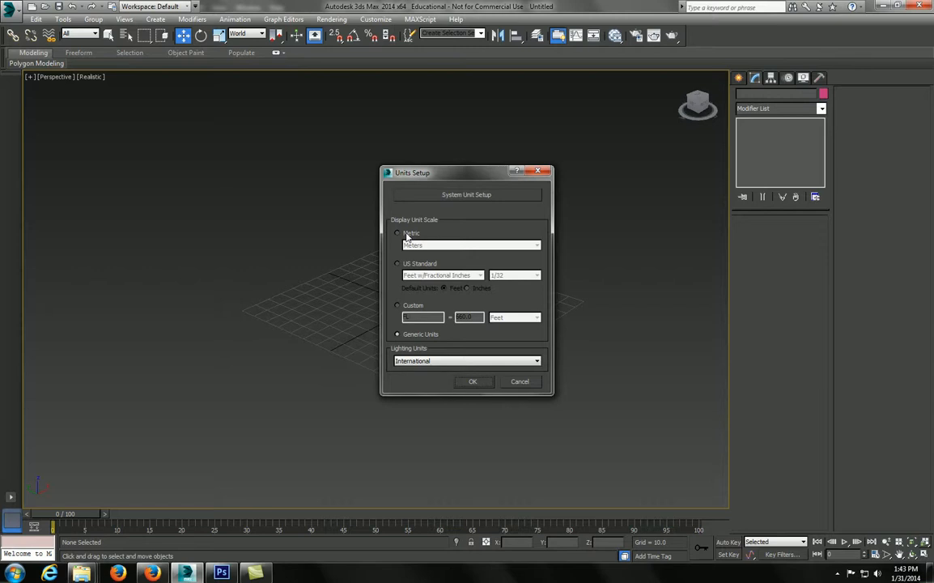
pyautogui.click(407, 236)
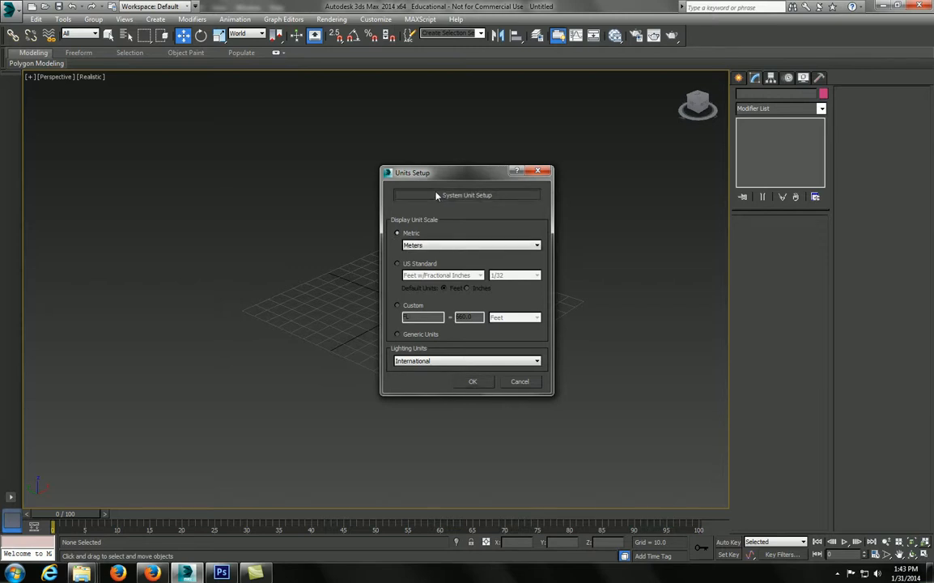
pyautogui.click(453, 195)
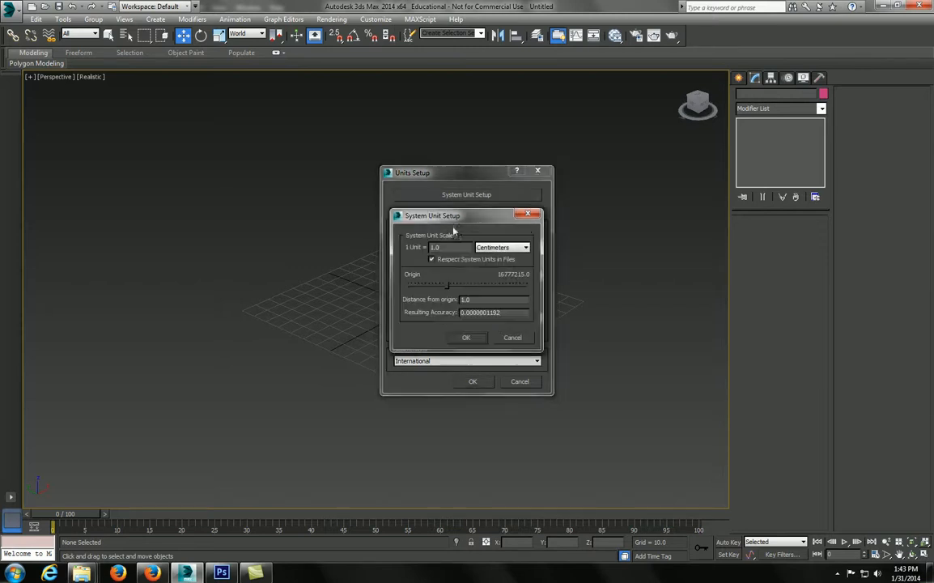
pyautogui.click(481, 340)
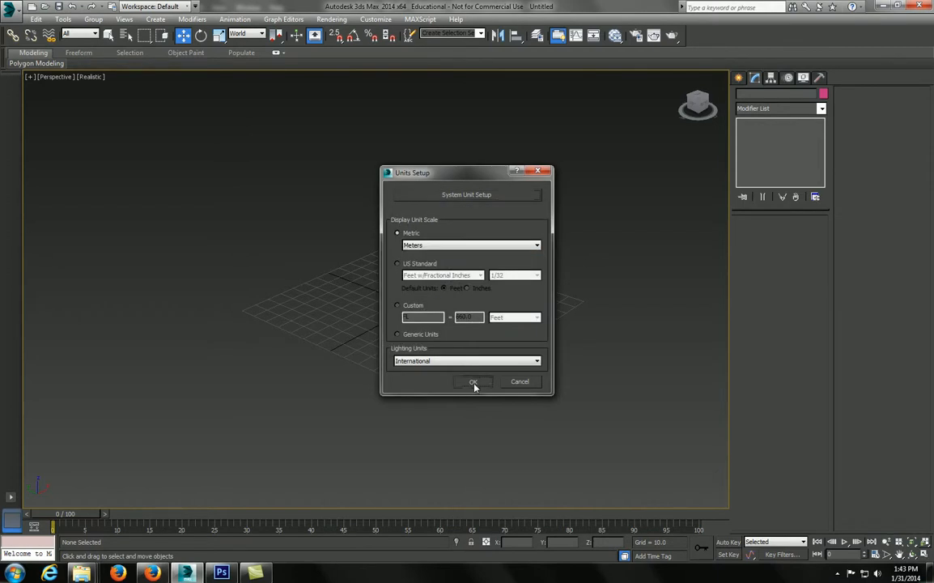
pyautogui.click(475, 385)
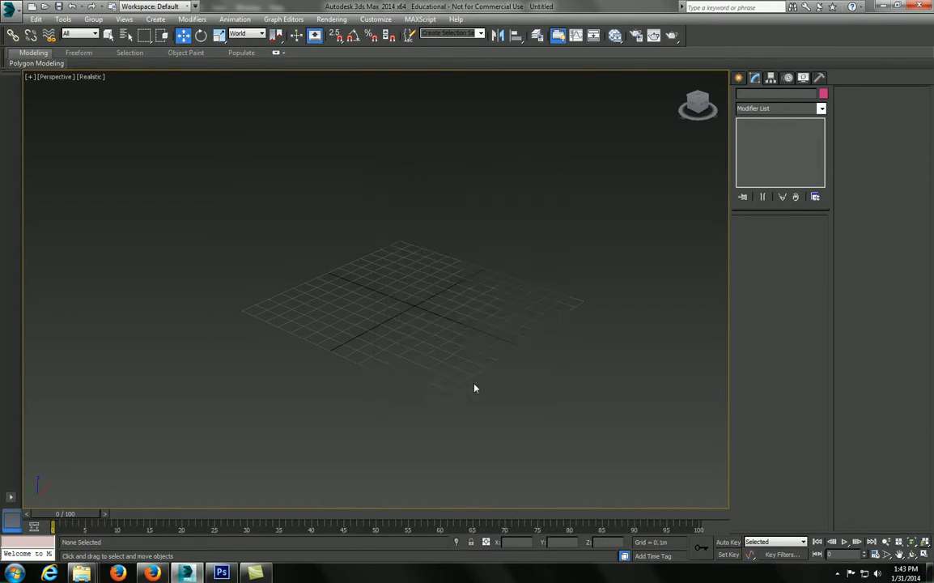
# Start a Box standard primitive with AutoGrid turned off and open its keyboard entry settings
pyautogui.moveTo(427, 330)
pyautogui.keyDown('alt'); pyautogui.mouseDown(button='middle')
pyautogui.moveTo(441, 346)
pyautogui.moveTo(440, 329)
pyautogui.mouseUp(button='middle'); pyautogui.keyUp('alt')
pyautogui.scroll(4, 440, 346)
pyautogui.click(740, 78)
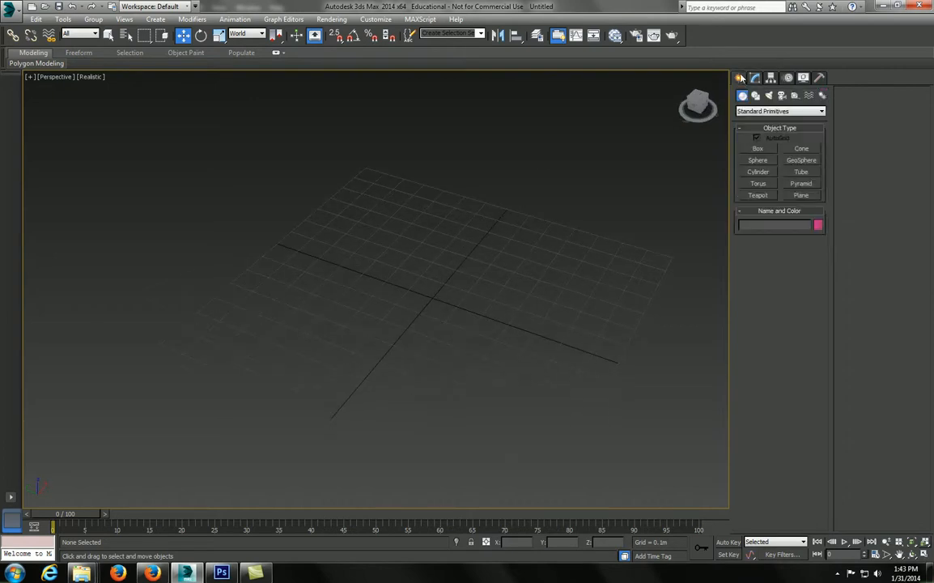
pyautogui.click(764, 150)
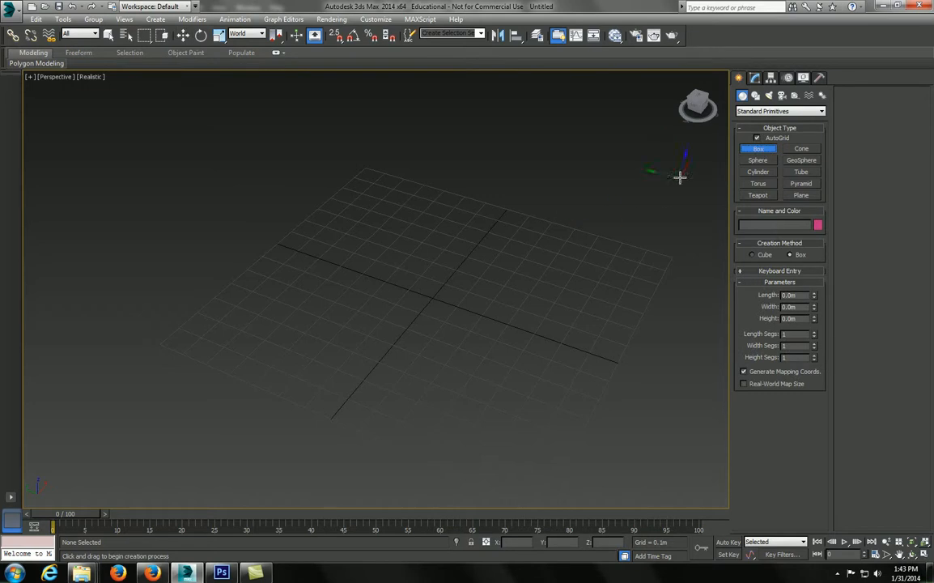
pyautogui.click(770, 136)
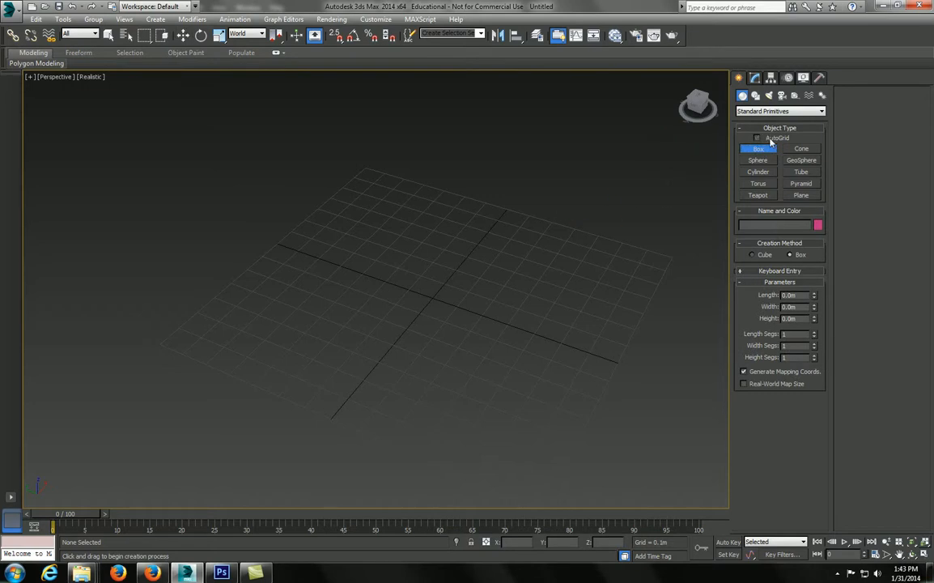
pyautogui.click(768, 272)
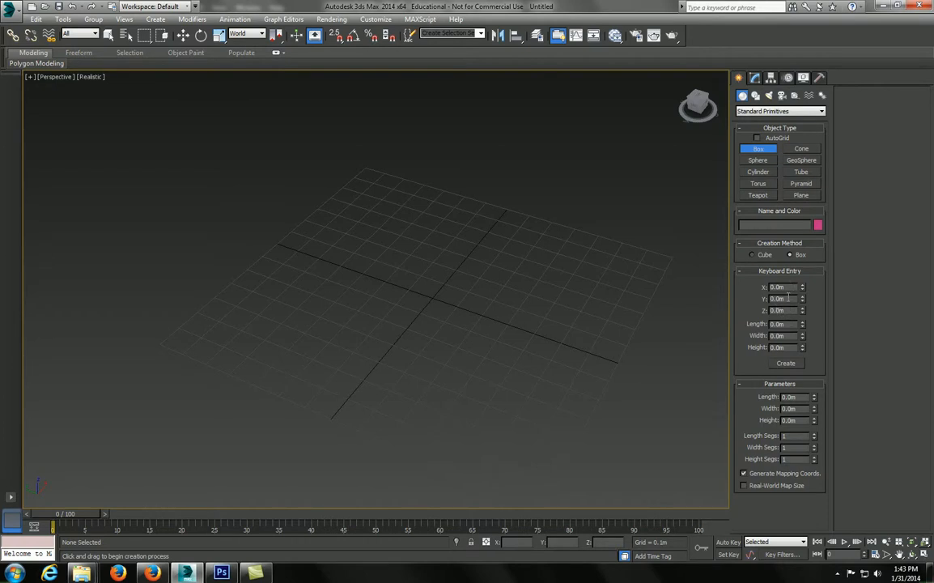
# Create a box at the origin with length, width and height of 25 m
pyautogui.click(790, 324)
pyautogui.write('25')
pyautogui.press('Tab')
pyautogui.write('25')
pyautogui.press('Tab')
pyautogui.write('25')
pyautogui.press('Return')
pyautogui.click(783, 369)
pyautogui.press('z')
pyautogui.keyDown('alt'); pyautogui.moveTo(431, 317); pyautogui.dragTo(414, 229, button='middle'); pyautogui.keyUp('alt')
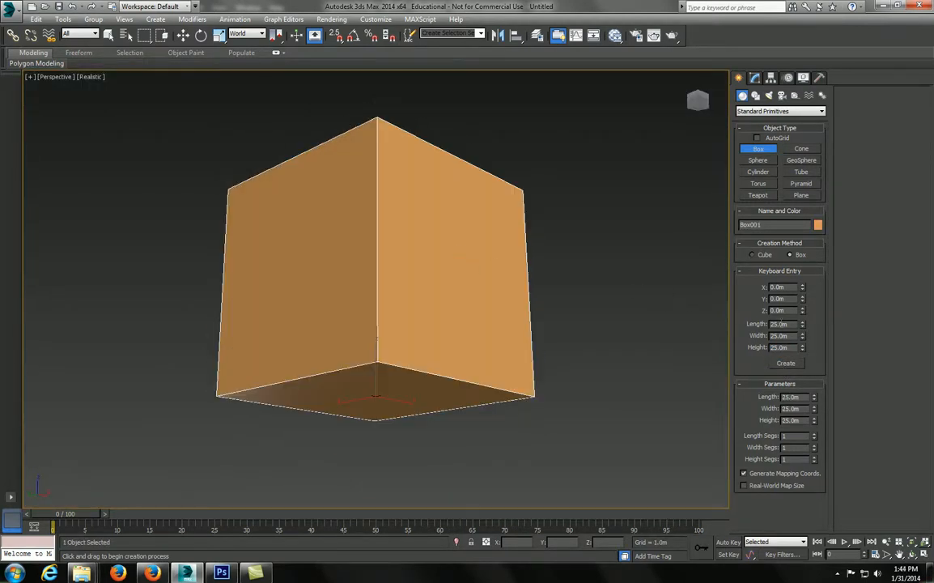
# Create a second box at the origin with length, width and height of 10 m
pyautogui.write('10')
pyautogui.press('Tab')
pyautogui.write('10')
pyautogui.press('Tab')
pyautogui.click(786, 363)
# Delete the 25 m box and select the remaining 10 m box
pyautogui.press('w')
pyautogui.click(429, 297)
pyautogui.press('Delete')
pyautogui.click(390, 296)
pyautogui.moveTo(366, 336); pyautogui.dragTo(417, 373, button='middle')
pyautogui.press('z')
pyautogui.moveTo(457, 333); pyautogui.dragTo(511, 309, button='middle')
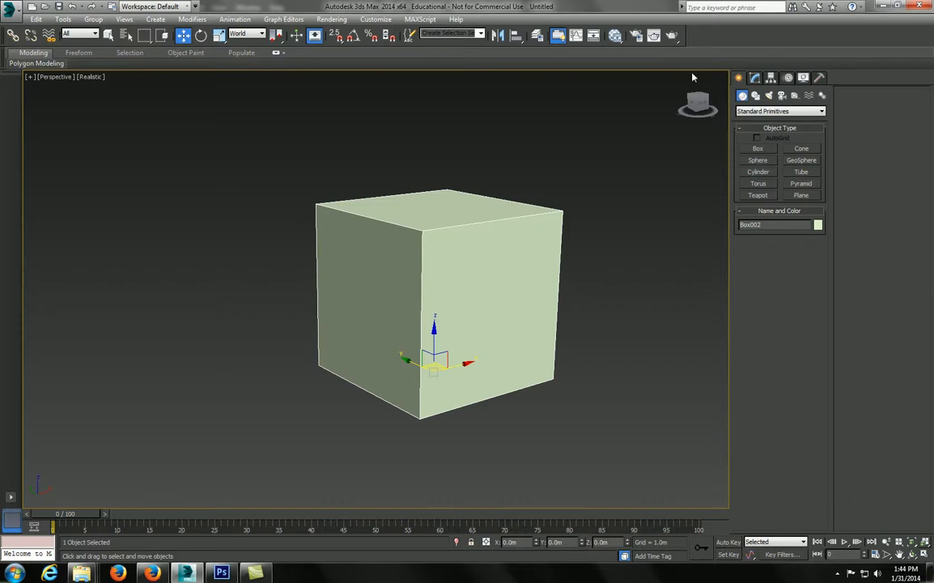
# Set the box's length, width and height segments to 2 each
pyautogui.click(754, 77)
pyautogui.keyDown('alt'); pyautogui.moveTo(648, 210); pyautogui.dragTo(591, 202, button='middle'); pyautogui.keyUp('alt')
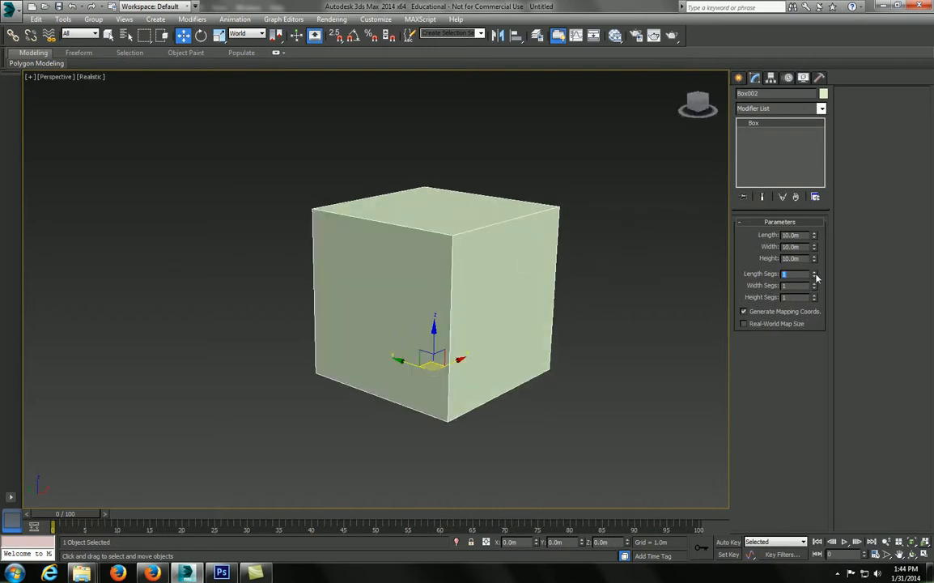
pyautogui.press('Tab')
pyautogui.press('Tab')
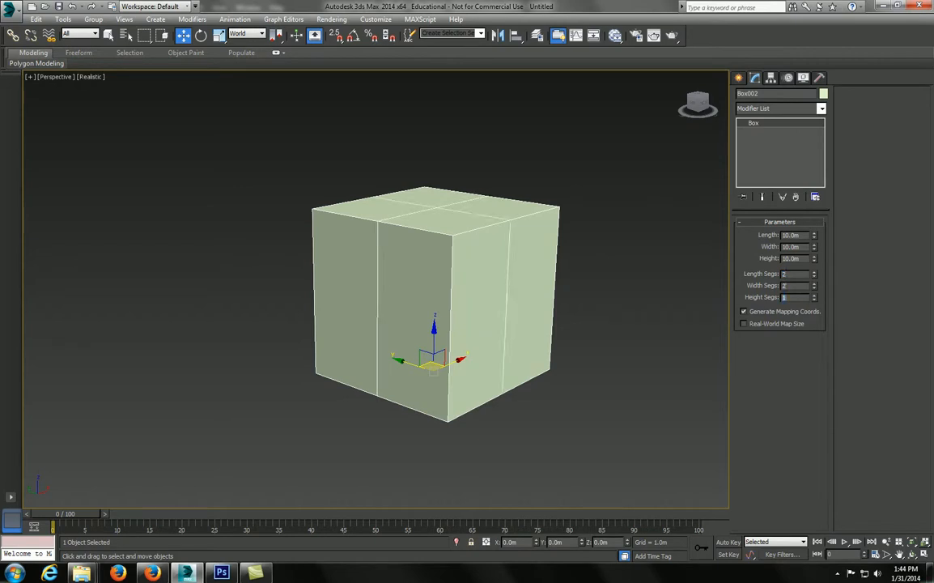
pyautogui.write('2')
pyautogui.press('Return')
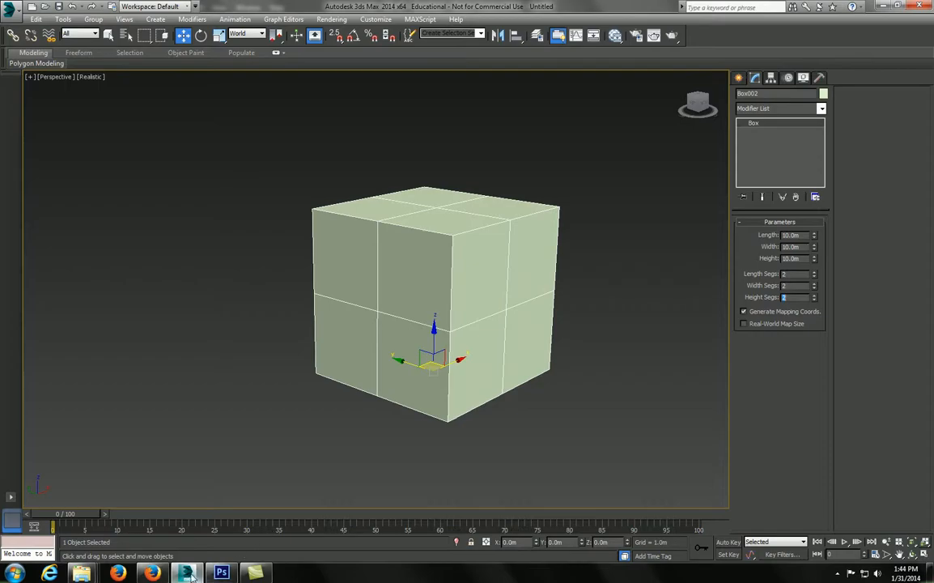
# Check the crate reference in Photoshop, then return to 3ds Max and set the box's height segments to 4, keeping width segments at 2
pyautogui.click(221, 573)
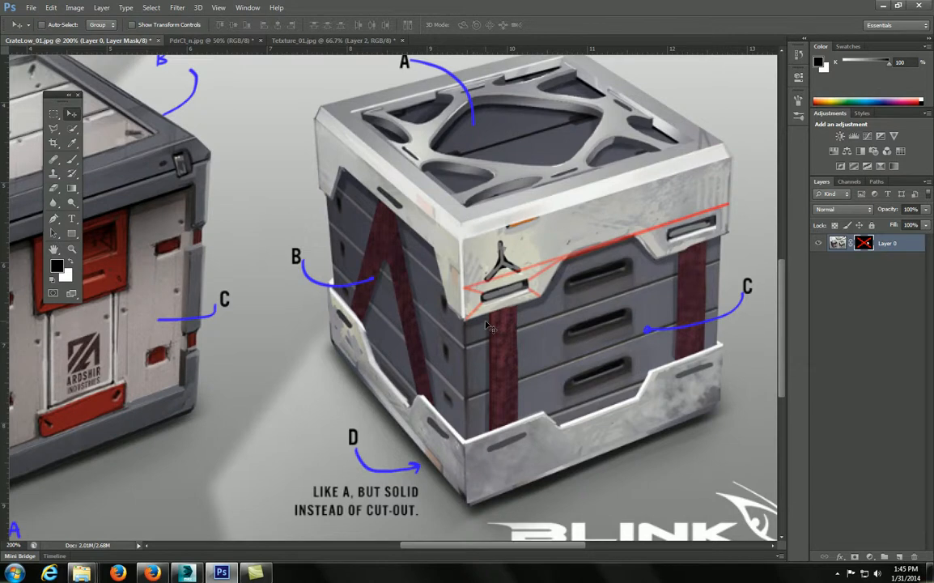
pyautogui.click(185, 573)
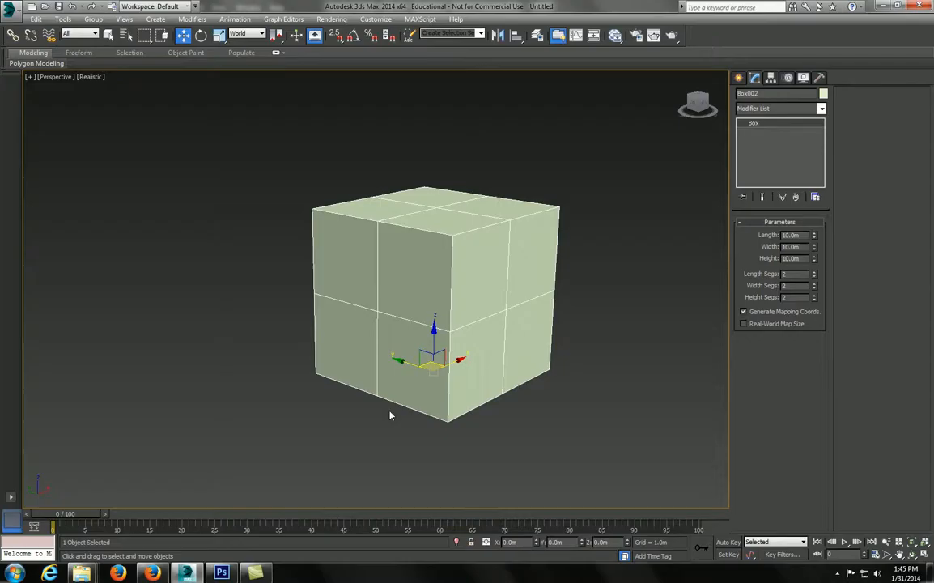
pyautogui.click(814, 284)
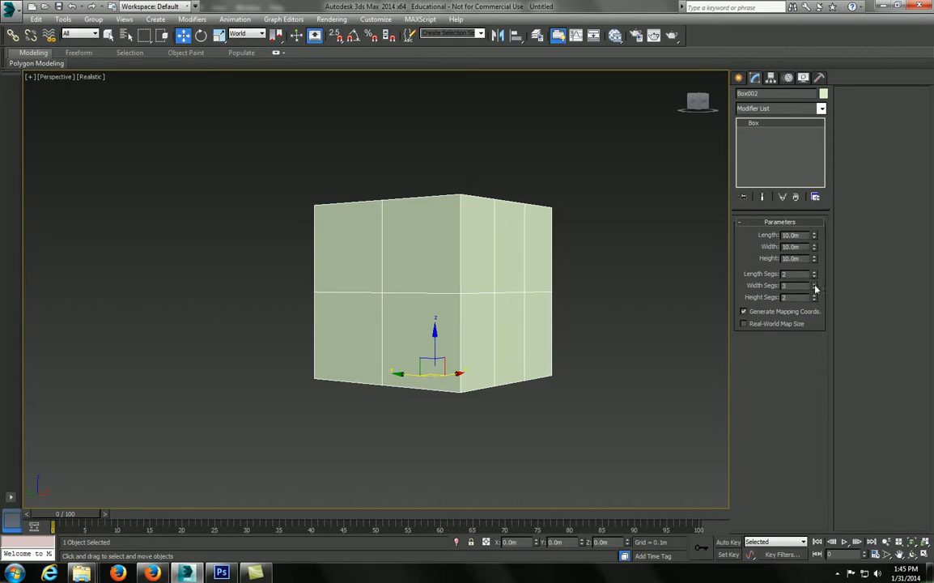
pyautogui.click(815, 288)
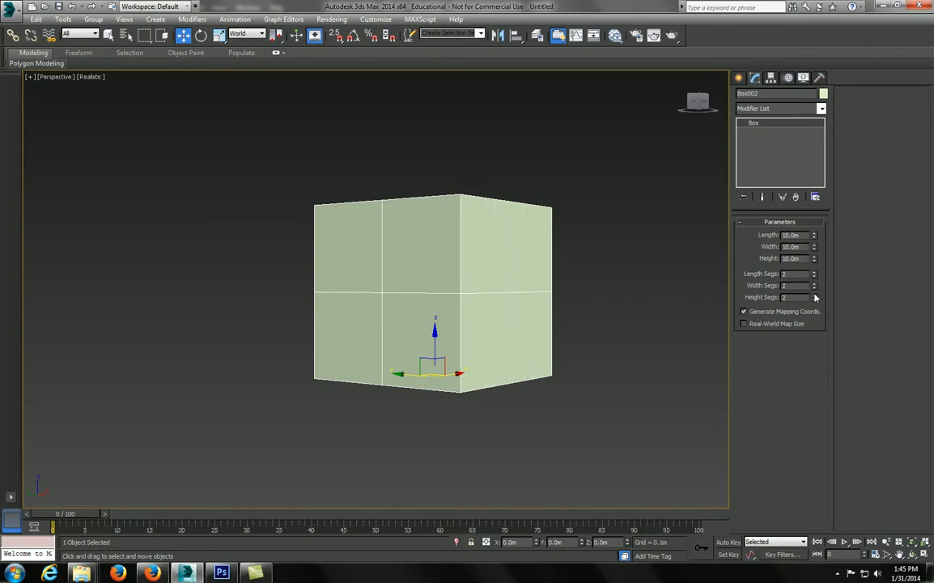
pyautogui.click(815, 296)
pyautogui.click(815, 295)
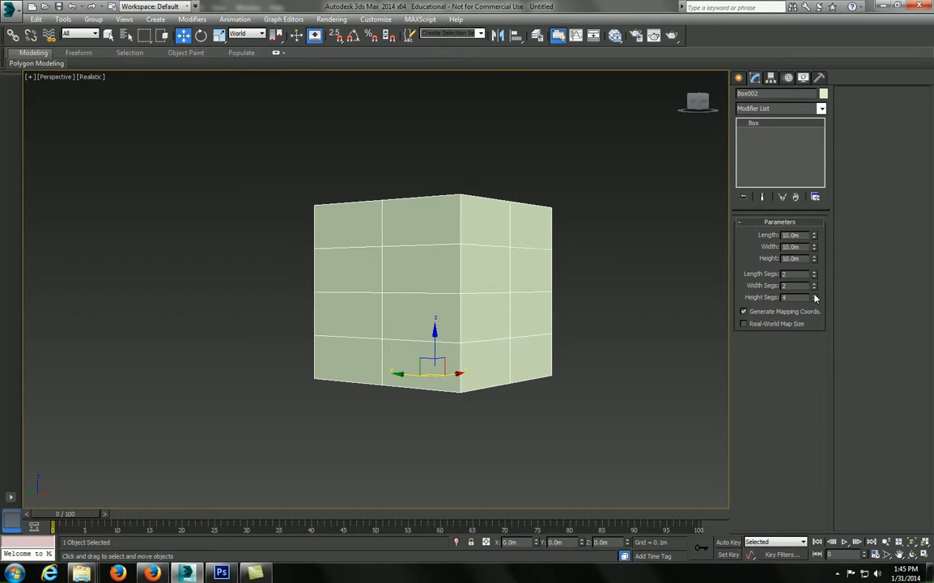
pyautogui.keyDown('alt'); pyautogui.moveTo(475, 330); pyautogui.dragTo(468, 262, button='middle'); pyautogui.keyUp('alt')
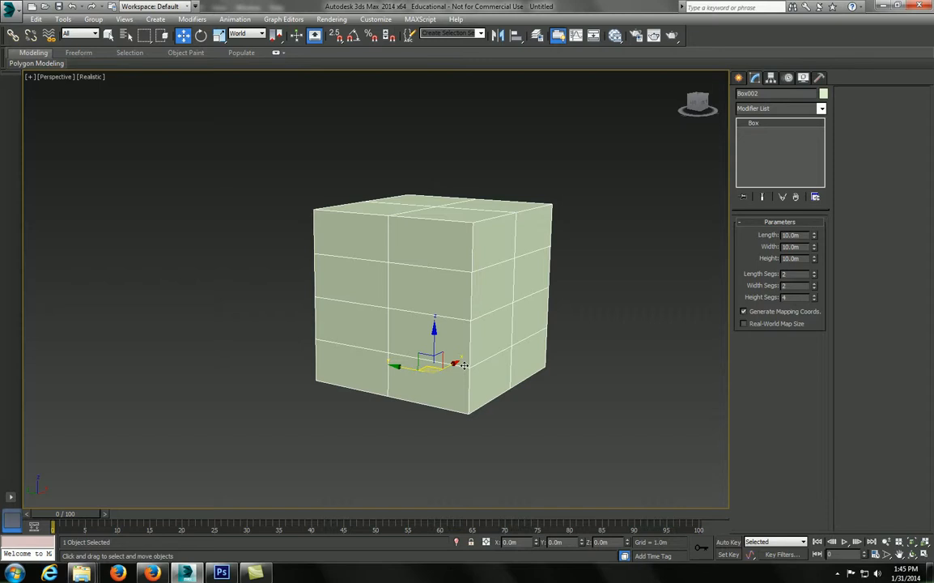
# Show the modifier set as buttons, switch it to Mesh Editing, and add an Edit Poly modifier to the box
pyautogui.rightClick(796, 108)
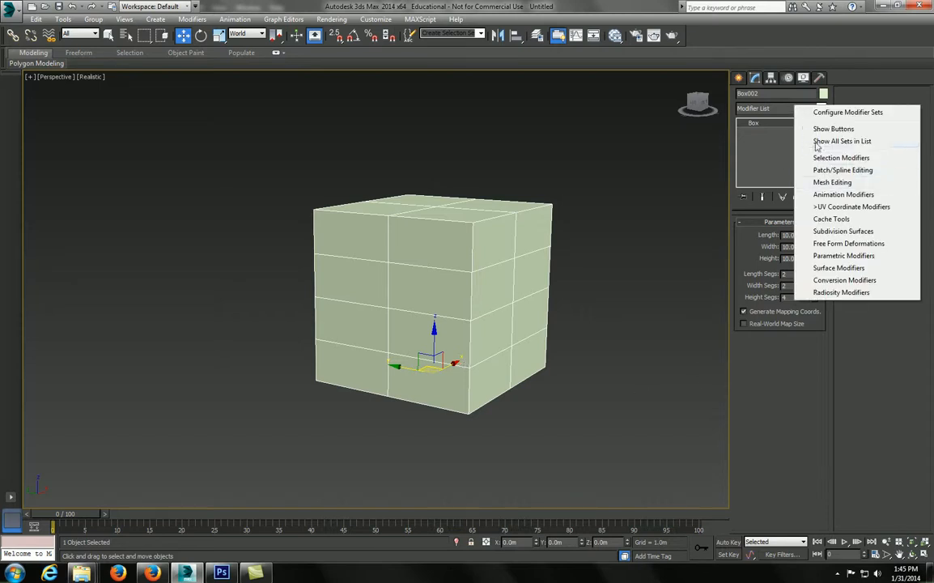
pyautogui.rightClick(744, 113)
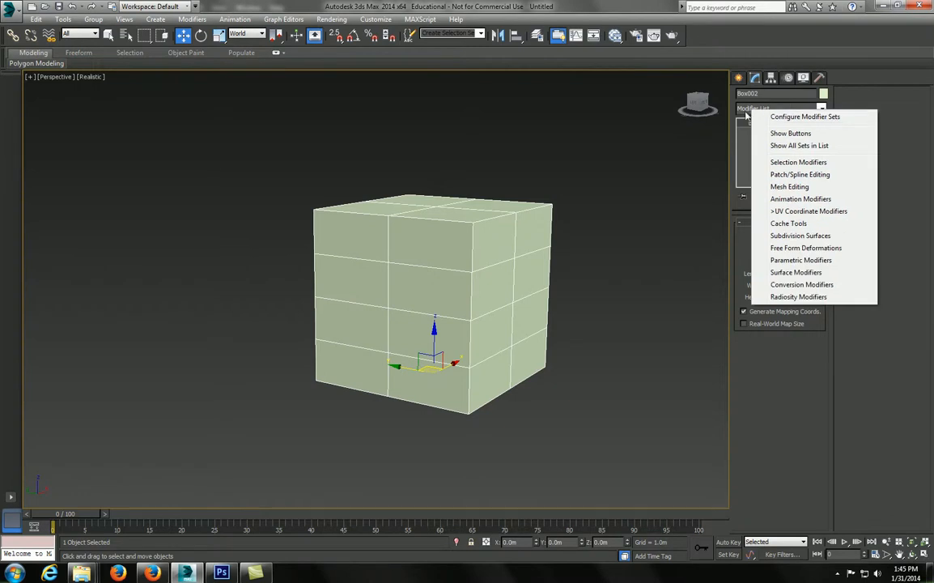
pyautogui.click(770, 131)
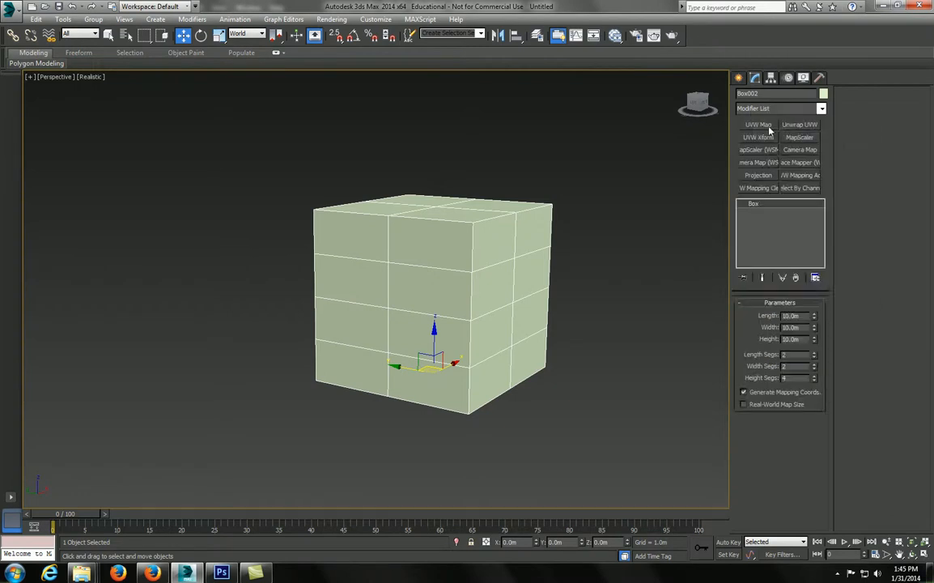
pyautogui.rightClick(802, 108)
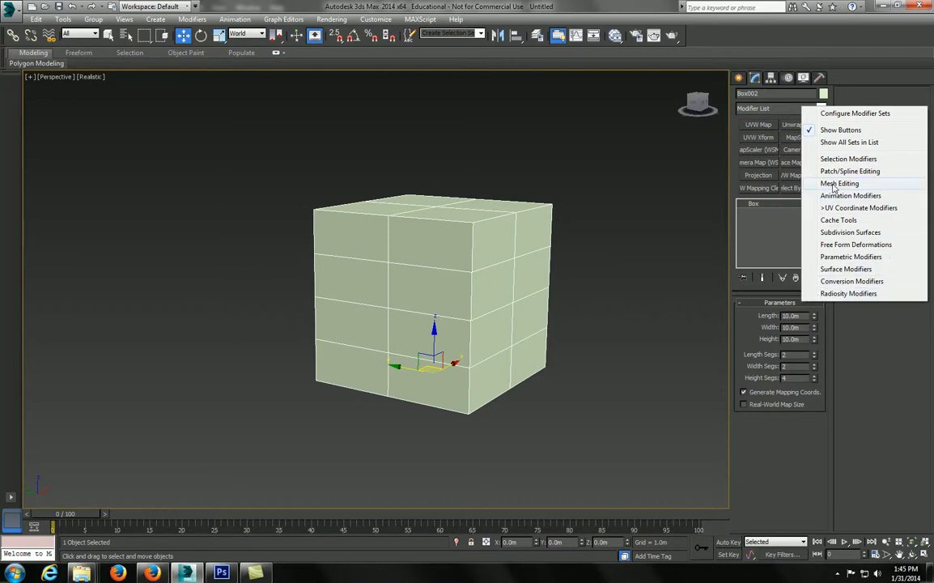
pyautogui.click(834, 185)
pyautogui.click(758, 138)
# Select the three polygons that form one top corner of the box, one on each adjoining face
pyautogui.keyDown('alt'); pyautogui.moveTo(535, 241); pyautogui.dragTo(547, 263, button='middle'); pyautogui.keyUp('alt')
pyautogui.press('4')
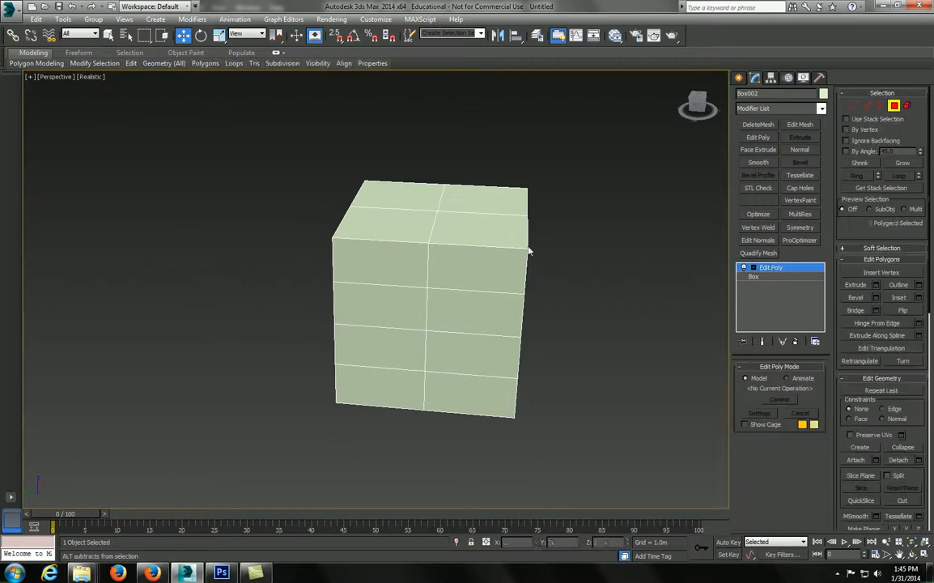
pyautogui.click(481, 231)
pyautogui.keyDown('alt'); pyautogui.moveTo(482, 231); pyautogui.dragTo(492, 266, button='middle'); pyautogui.keyUp('alt')
pyautogui.keyDown('ctrl'); pyautogui.click(441, 250); pyautogui.keyUp('ctrl')
pyautogui.keyDown('ctrl'); pyautogui.click(471, 265); pyautogui.keyUp('ctrl')
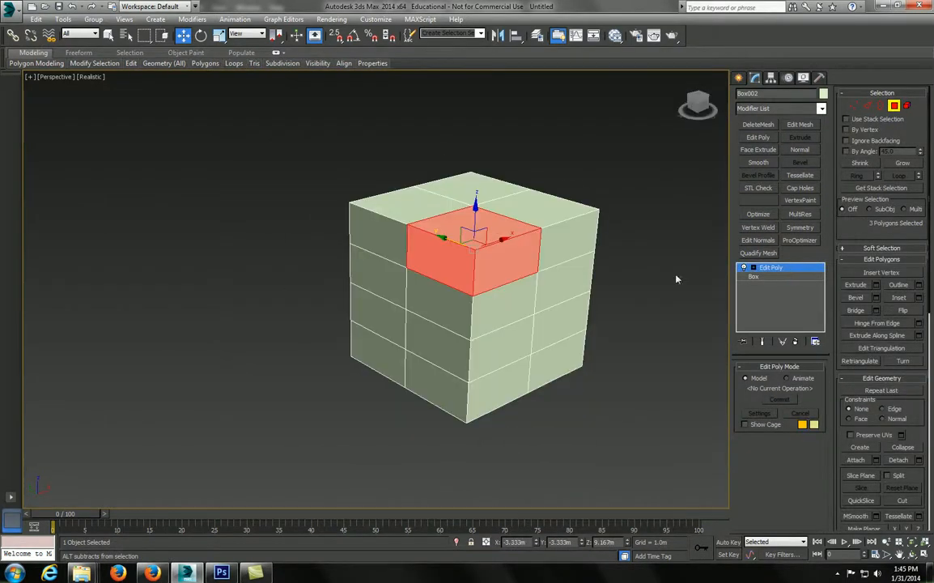
# Detach the selected polygons as a clone named Crate_Top_01, with Detach To Element off
pyautogui.click(900, 459)
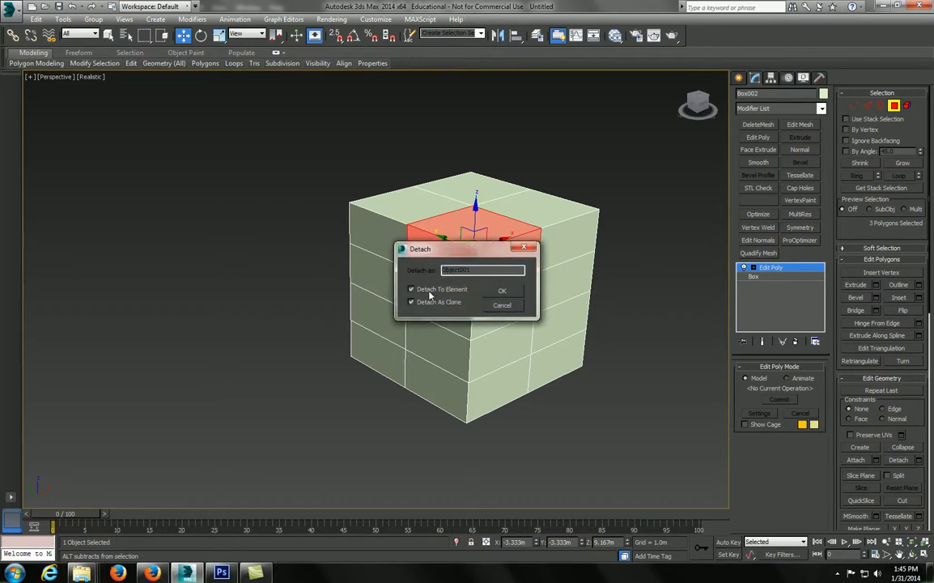
pyautogui.write('Calate_Top_01')
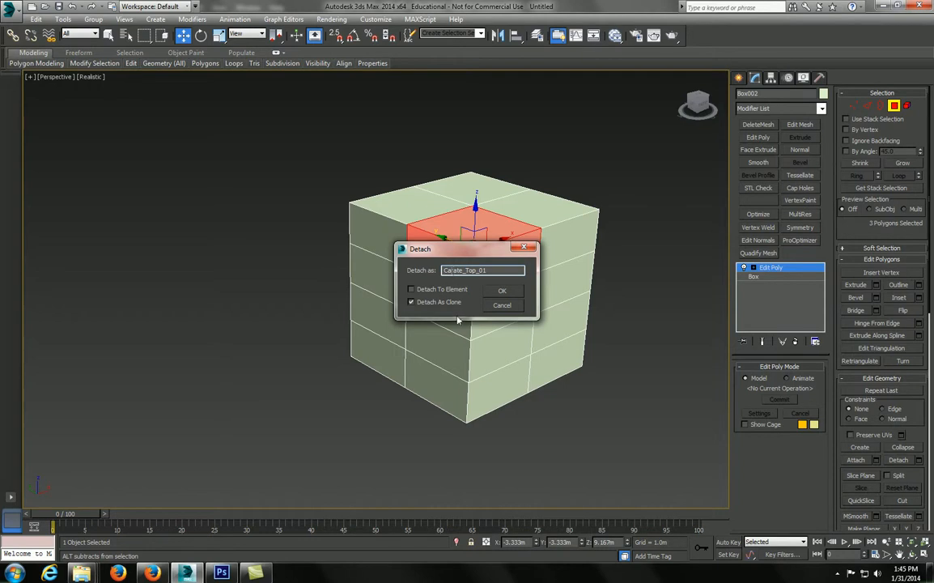
pyautogui.press('BackSpace')
pyautogui.press('BackSpace')
pyautogui.write('C')
pyautogui.click(502, 291)
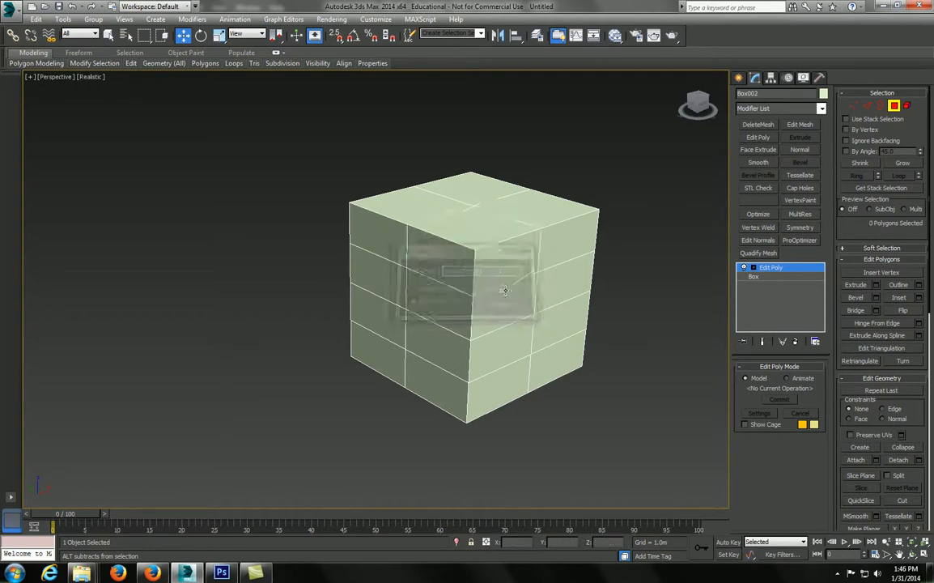
# Select the detached Crate_Top_01 piece and put it on a new layer named Modeling
pyautogui.click(796, 343)
pyautogui.keyDown('alt'); pyautogui.moveTo(514, 272); pyautogui.dragTo(523, 260, button='middle'); pyautogui.keyUp('alt')
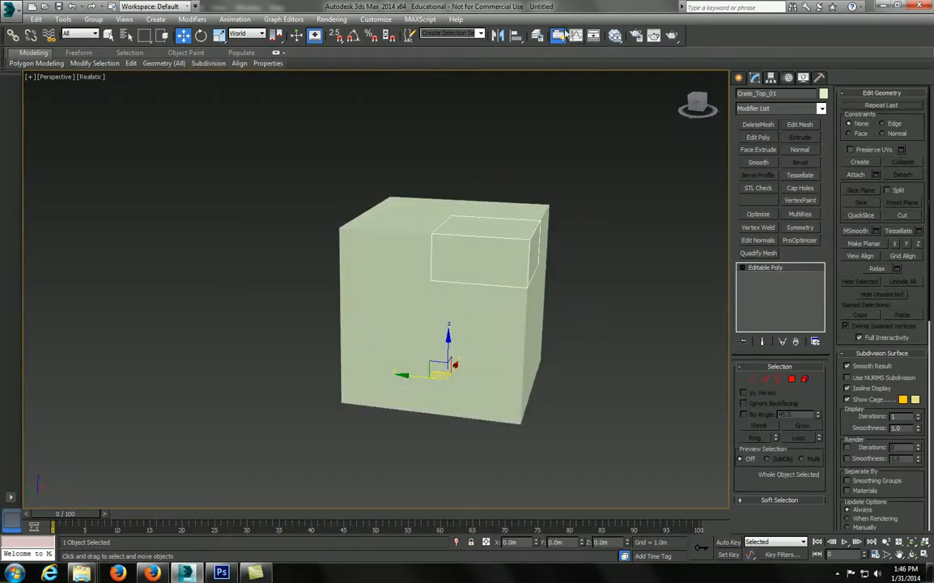
pyautogui.click(537, 35)
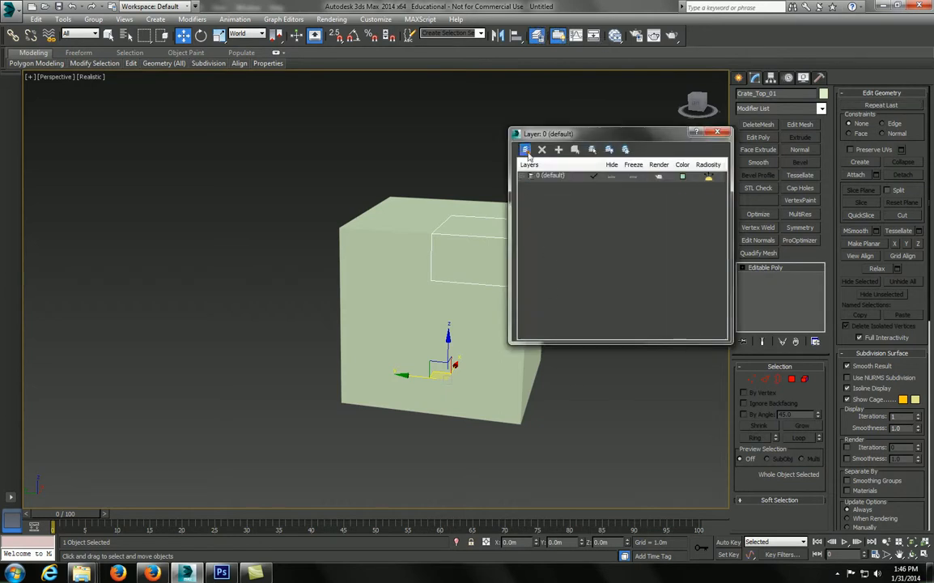
pyautogui.click(558, 149)
pyautogui.write('Modeling')
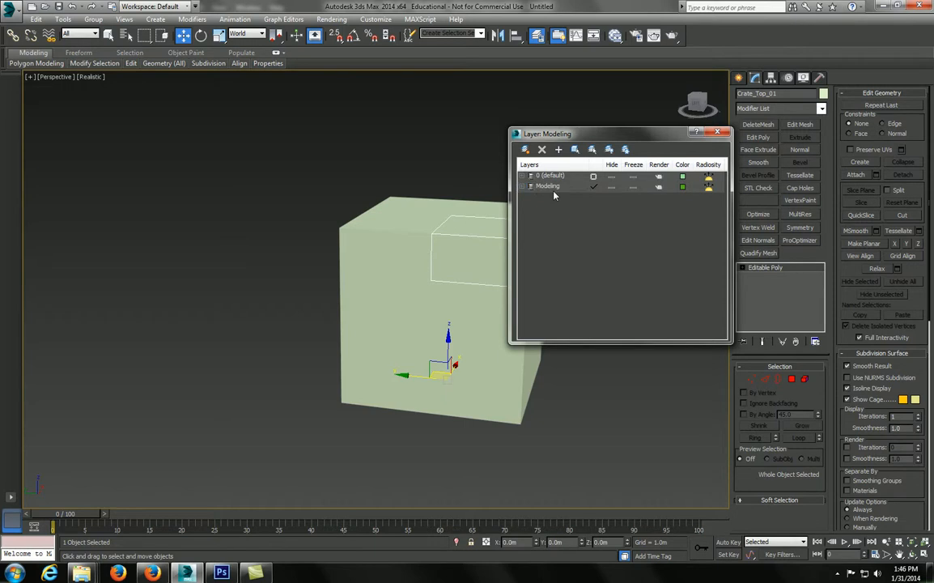
pyautogui.click(629, 202)
pyautogui.moveTo(598, 136); pyautogui.dragTo(679, 123)
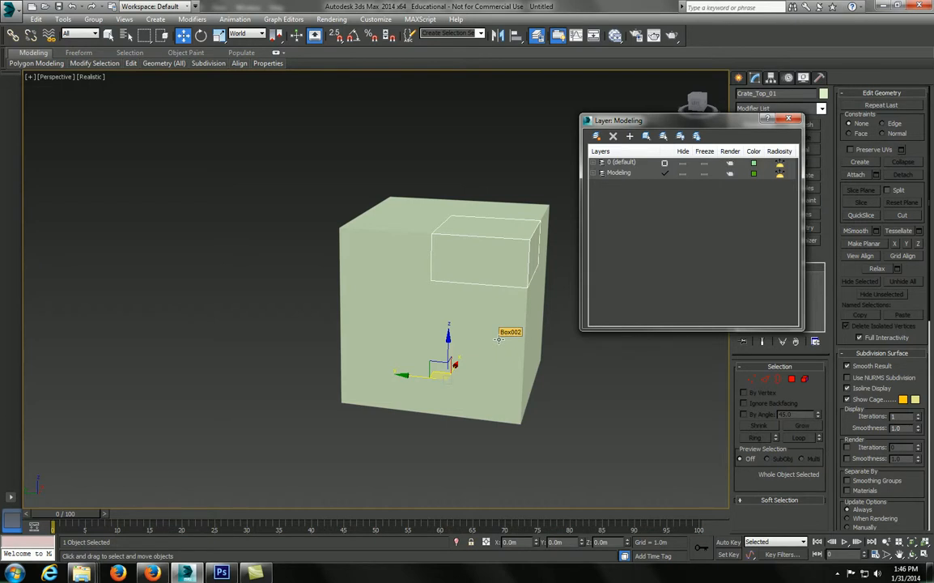
# Display the perspective view in wireframe and activate the Rotate tool on Crate_Top_01
pyautogui.keyDown('alt'); pyautogui.moveTo(499, 338); pyautogui.dragTo(381, 365, button='middle'); pyautogui.keyUp('alt')
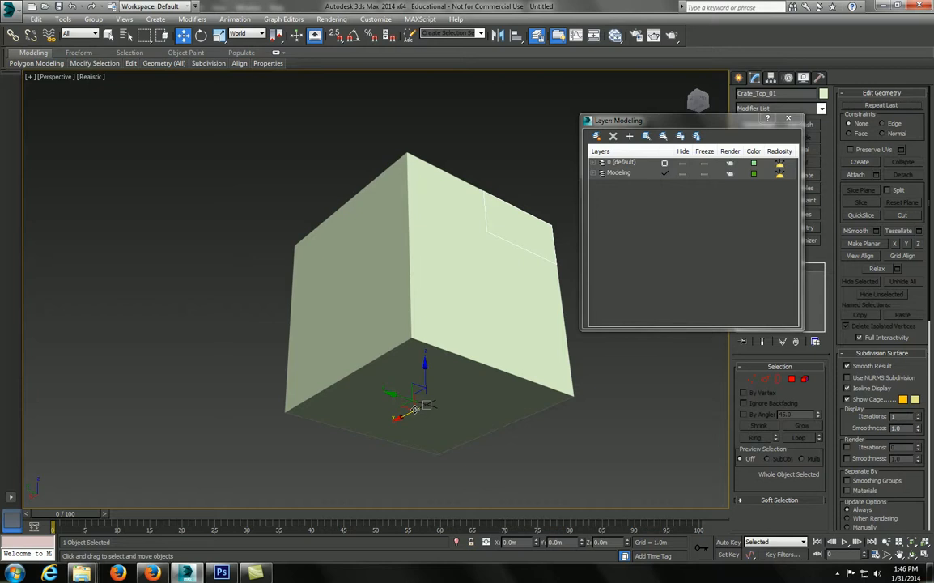
pyautogui.keyDown('alt'); pyautogui.moveTo(455, 402); pyautogui.dragTo(330, 322, button='middle'); pyautogui.keyUp('alt')
pyautogui.press('F3')
pyautogui.keyDown('alt'); pyautogui.moveTo(411, 327); pyautogui.dragTo(340, 297, button='middle'); pyautogui.keyUp('alt')
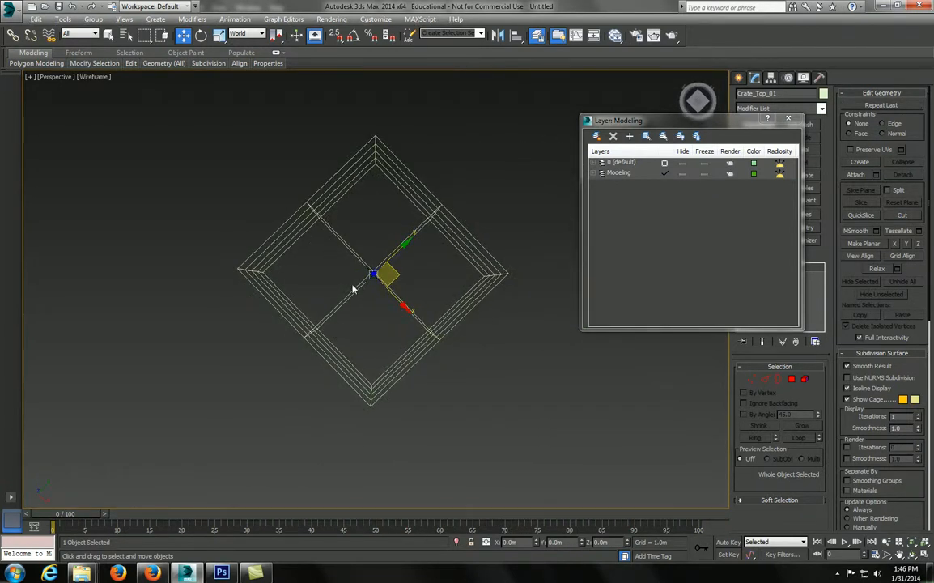
pyautogui.press('e')
pyautogui.moveTo(325, 284); pyautogui.dragTo(271, 285)
pyautogui.keyDown('alt'); pyautogui.moveTo(271, 285); pyautogui.dragTo(486, 292, button='middle'); pyautogui.keyUp('alt')
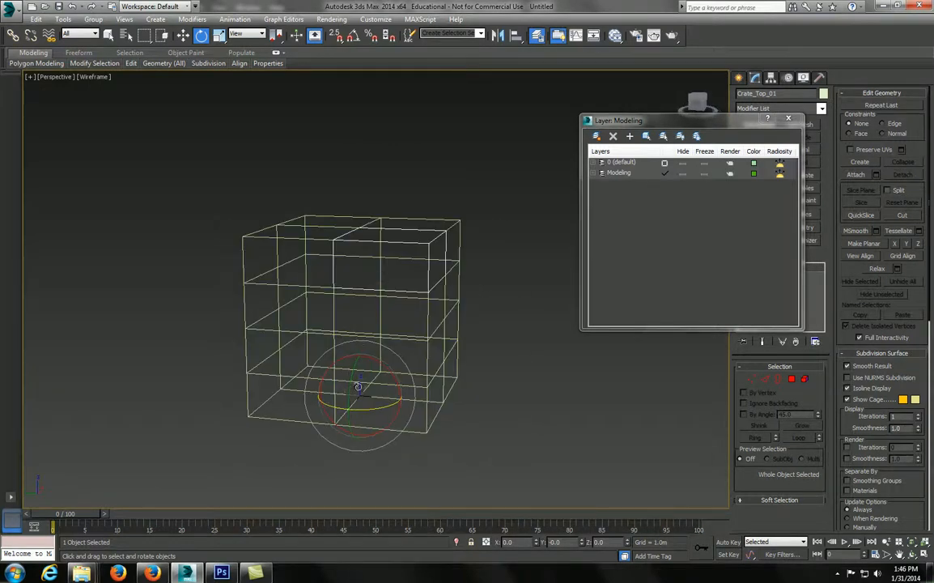
# Hide and freeze the 0 (default) layer and highlight the Modeling layer
pyautogui.click(684, 164)
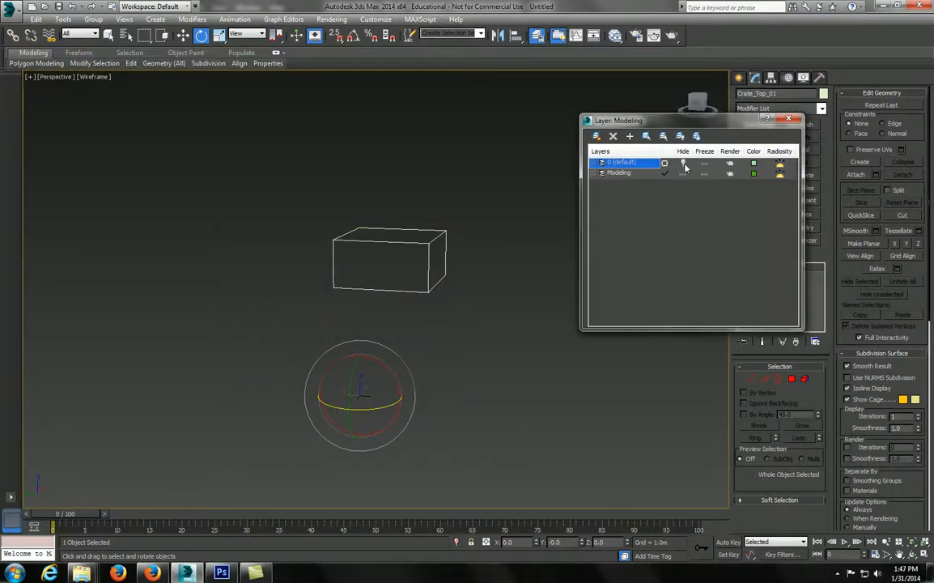
pyautogui.keyDown('alt'); pyautogui.moveTo(386, 308); pyautogui.dragTo(441, 271, button='middle'); pyautogui.keyUp('alt')
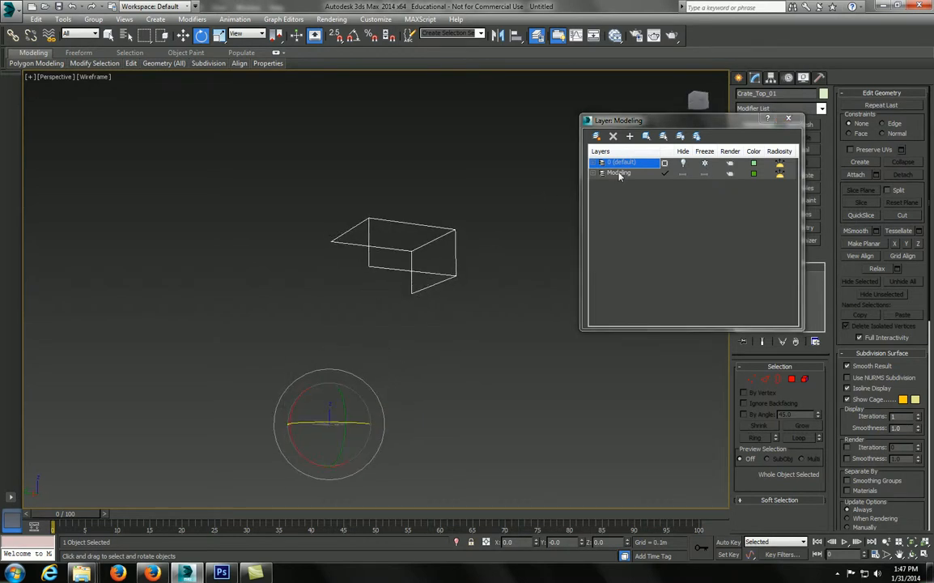
pyautogui.click(617, 173)
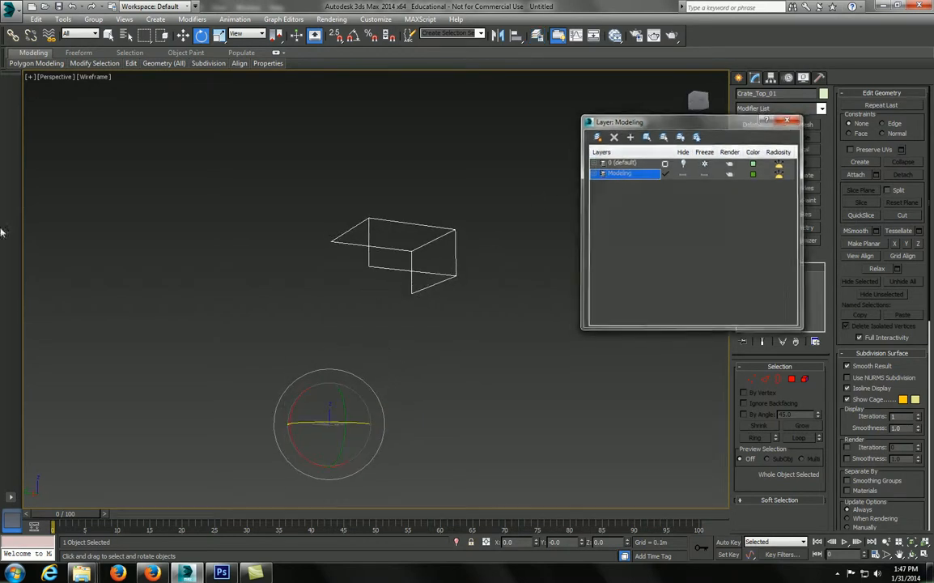
# Save the scene as LowCrate_01 in the Low Crate folder
pyautogui.click(13, 10)
pyautogui.click(37, 133)
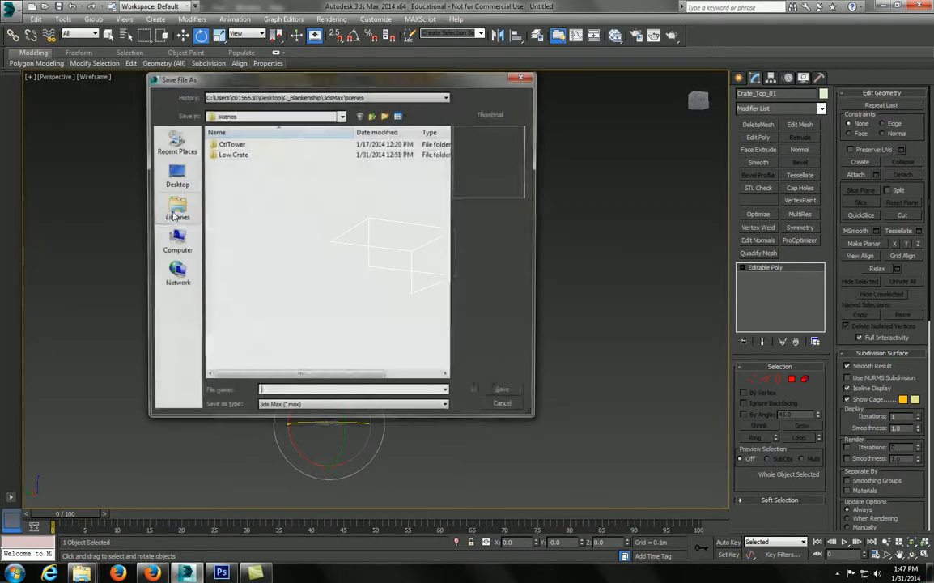
pyautogui.doubleClick(231, 154)
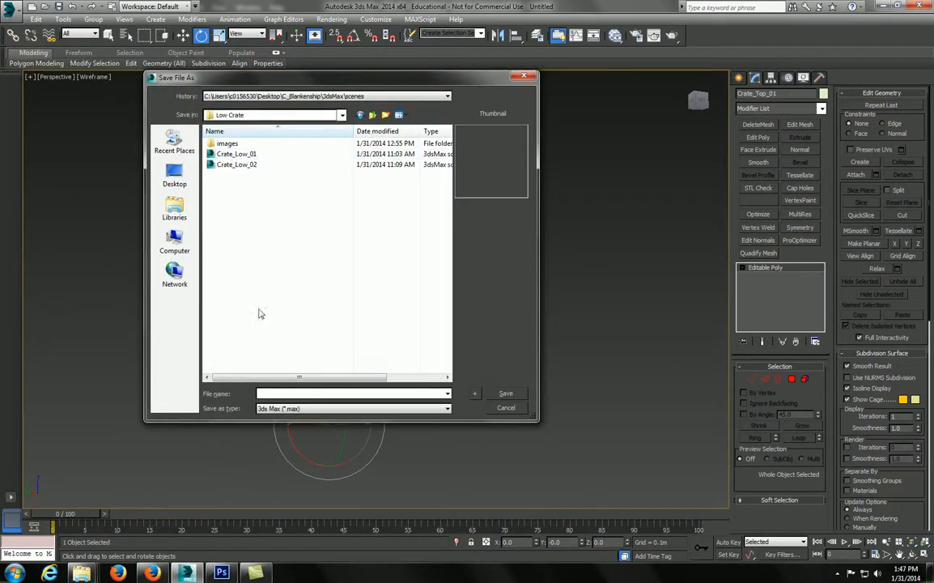
pyautogui.click(276, 393)
pyautogui.write('LowCrate_01')
pyautogui.click(506, 394)
# Switch the modifier set to UV Coordinate Modifiers, add Unwrap UVW to Crate_Top_01, and open its UV editor
pyautogui.keyDown('alt'); pyautogui.moveTo(454, 275); pyautogui.dragTo(422, 343, button='middle'); pyautogui.keyUp('alt')
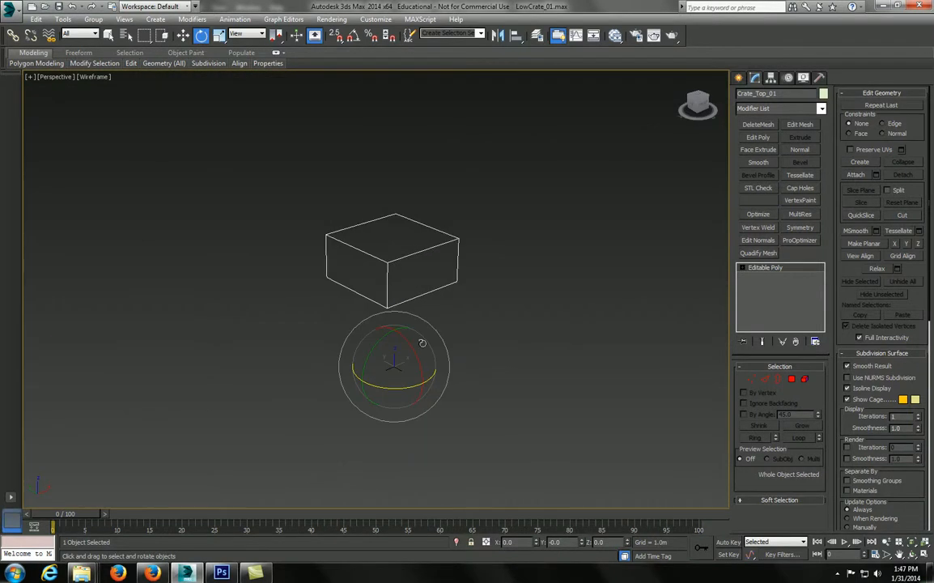
pyautogui.keyDown('alt'); pyautogui.moveTo(557, 283); pyautogui.dragTo(680, 304, button='middle'); pyautogui.keyUp('alt')
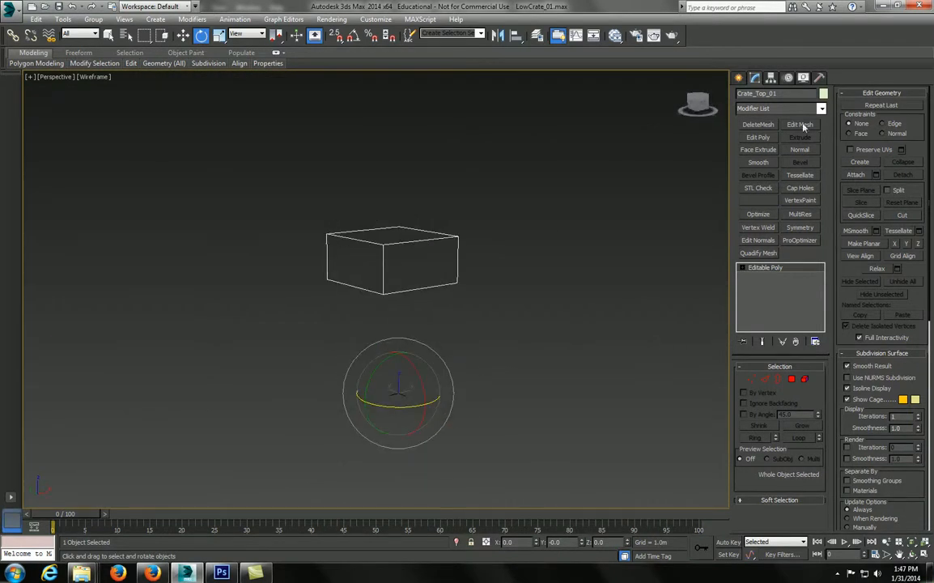
pyautogui.rightClick(797, 114)
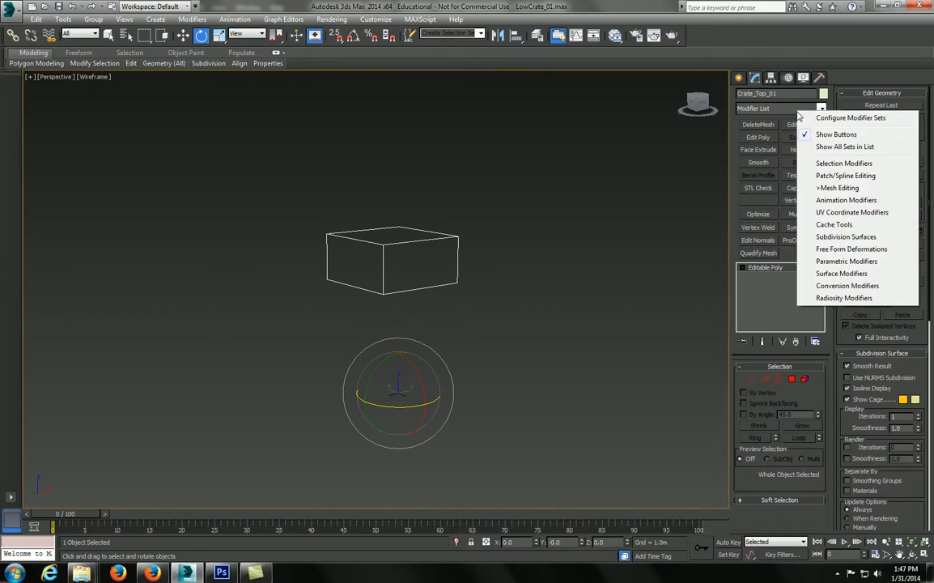
pyautogui.click(826, 211)
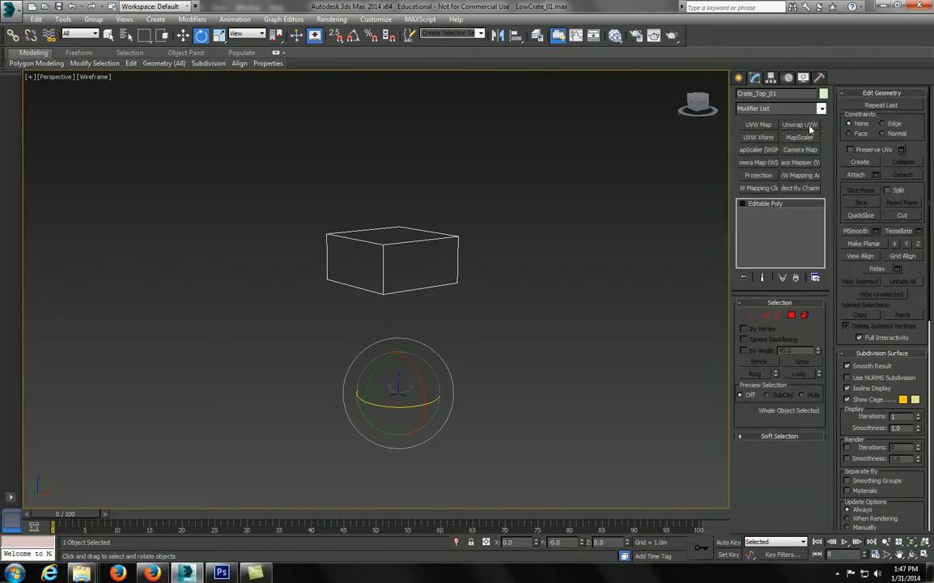
pyautogui.click(810, 126)
pyautogui.click(780, 432)
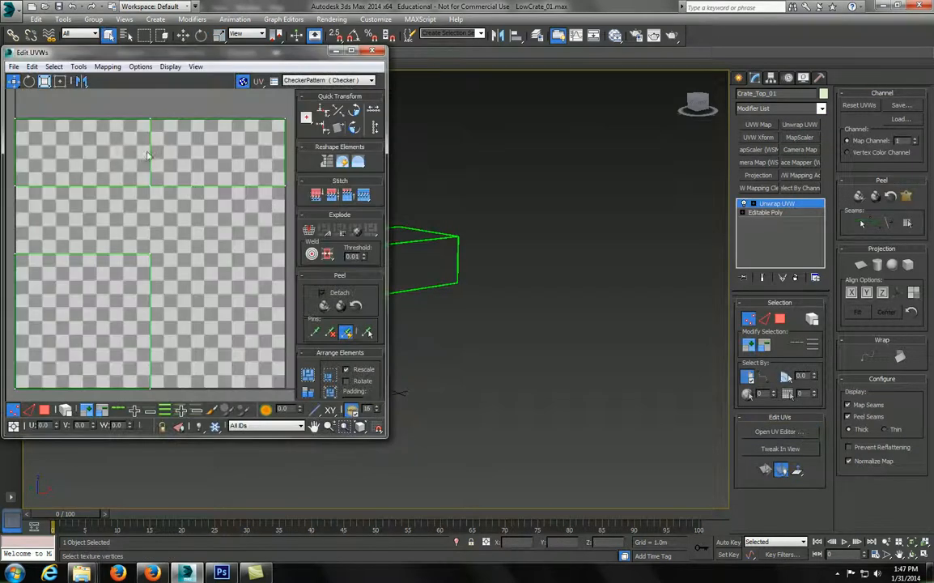
# Turn off the checker background in the UV editor
pyautogui.moveTo(152, 189); pyautogui.dragTo(156, 130, button='middle')
pyautogui.scroll(-5, 156, 130)
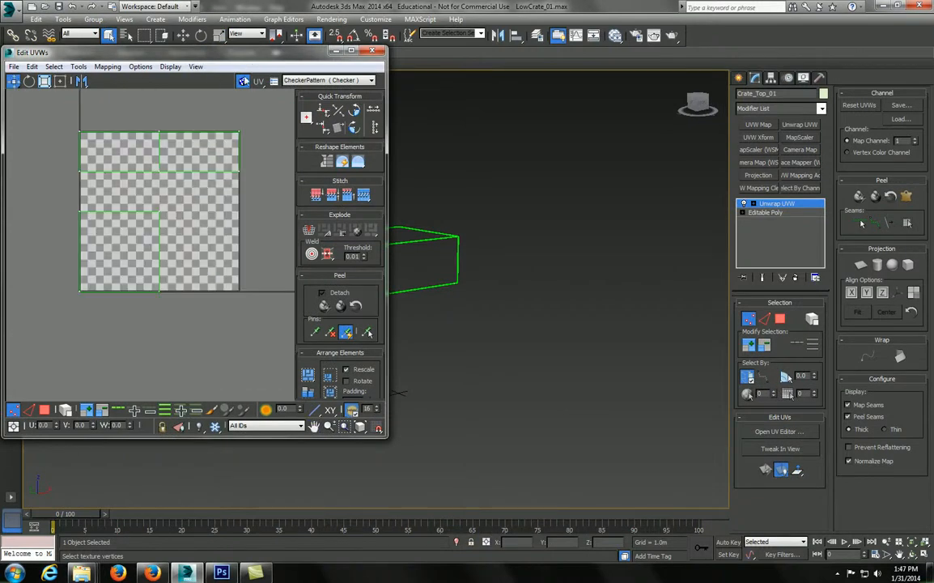
pyautogui.click(244, 81)
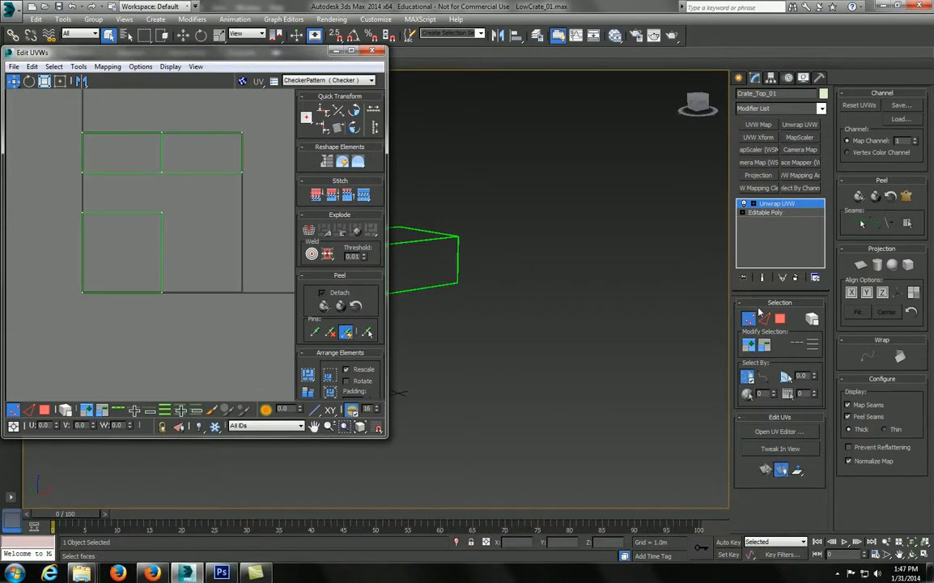
# Select all faces of Crate_Top_01 and flatten their UV mapping with a polygon angle of 85
pyautogui.click(780, 320)
pyautogui.hotkey('ctrl', 'a')
pyautogui.moveTo(207, 52); pyautogui.dragTo(366, 79)
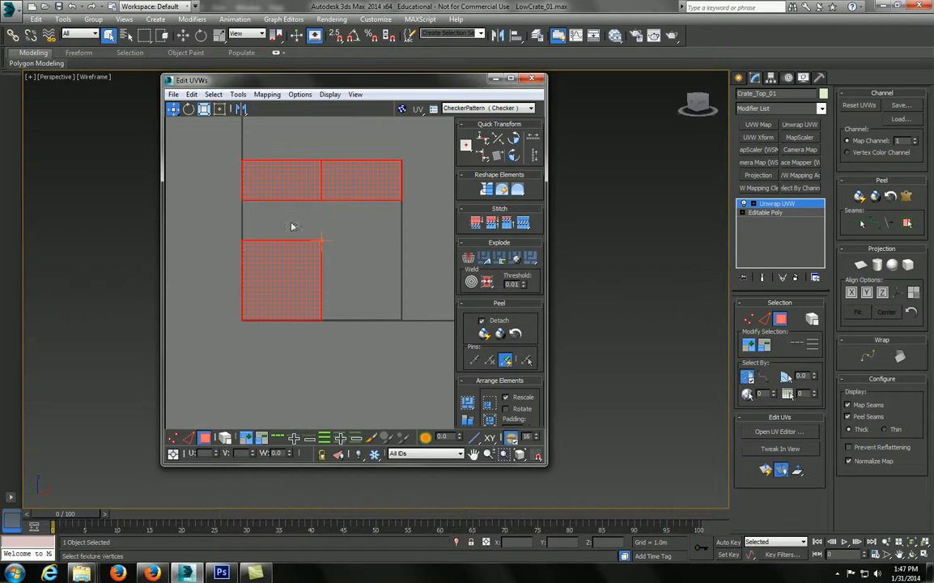
pyautogui.click(269, 94)
pyautogui.click(279, 109)
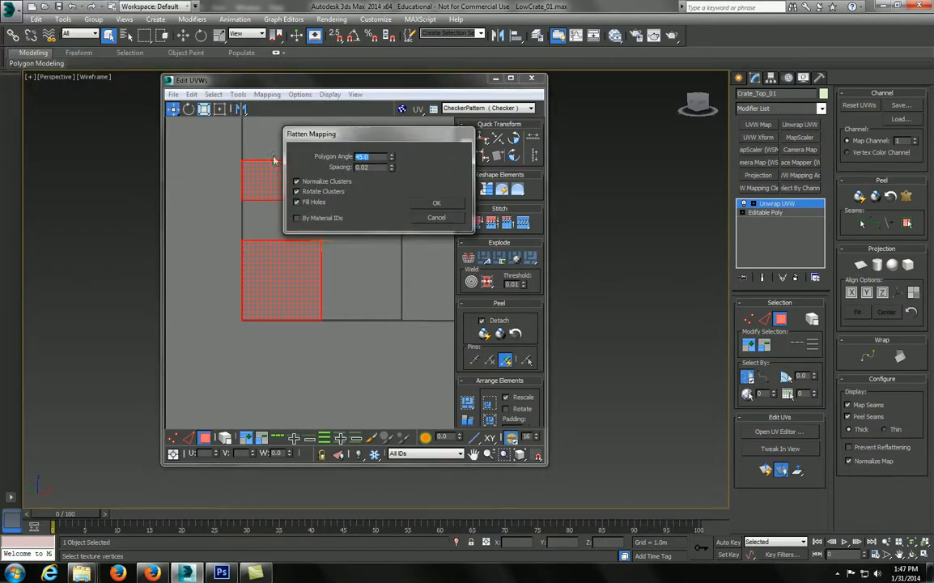
pyautogui.write('85')
pyautogui.click(437, 202)
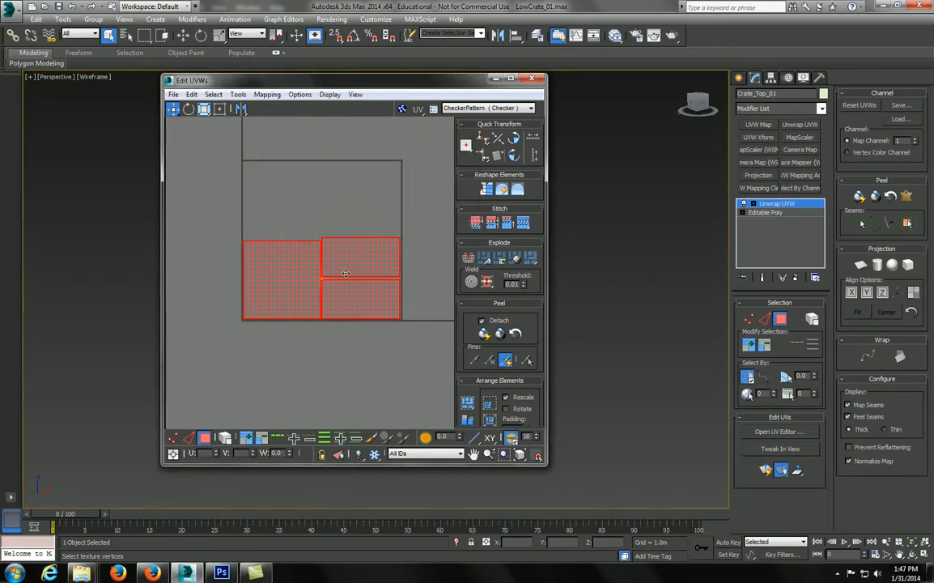
# Scale the flattened UV clusters down proportionally in Freeform mode and place them in the upper-left corner of the UV square
pyautogui.moveTo(347, 272); pyautogui.dragTo(349, 272)
pyautogui.click(218, 112)
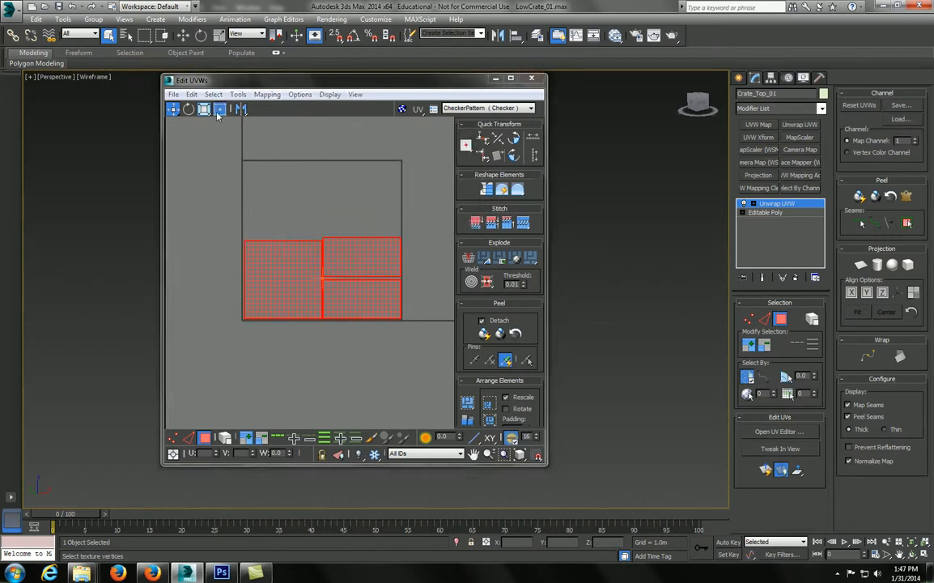
pyautogui.moveTo(397, 317); pyautogui.dragTo(268, 181)
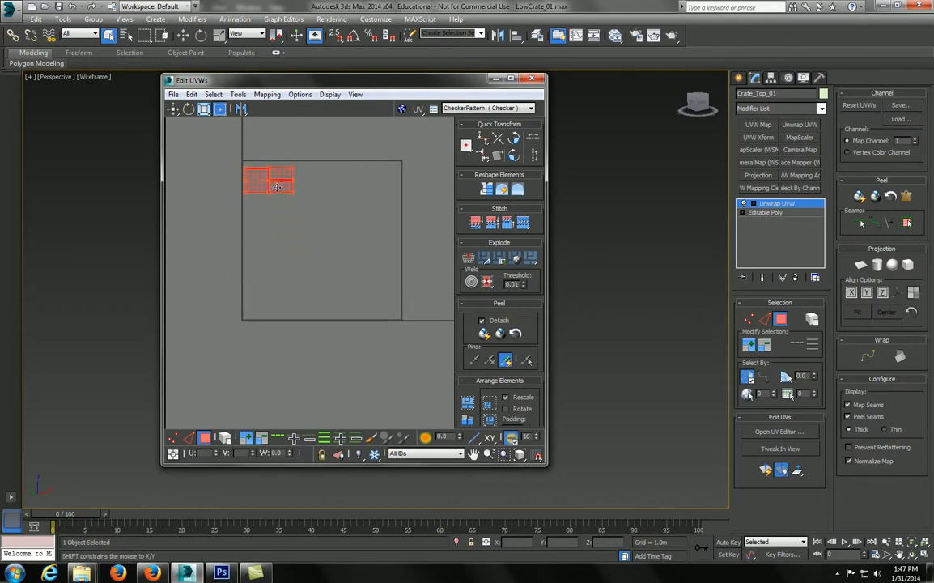
# Close the UV editor and collapse the Unwrap UVW modifier into the editable poly
pyautogui.click(542, 79)
pyautogui.rightClick(776, 208)
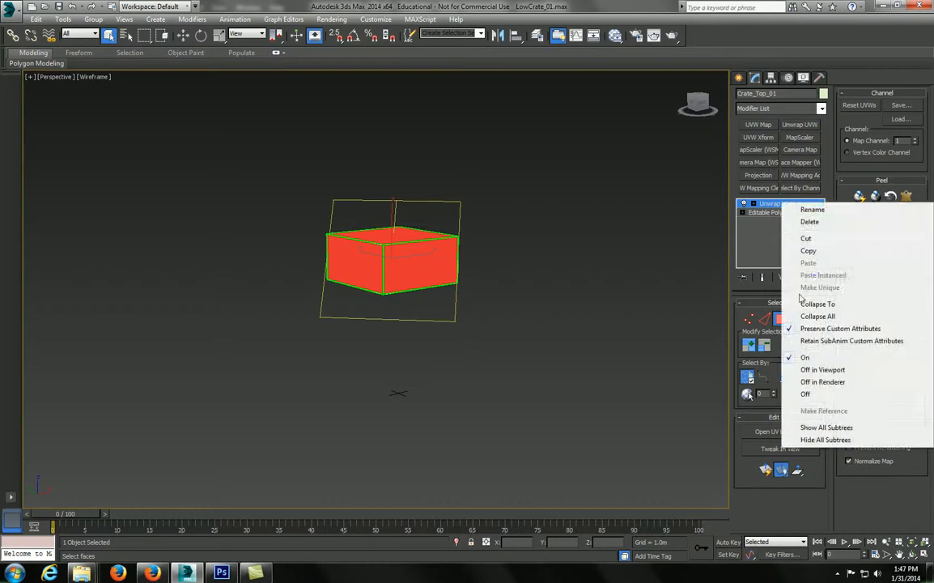
pyautogui.click(810, 304)
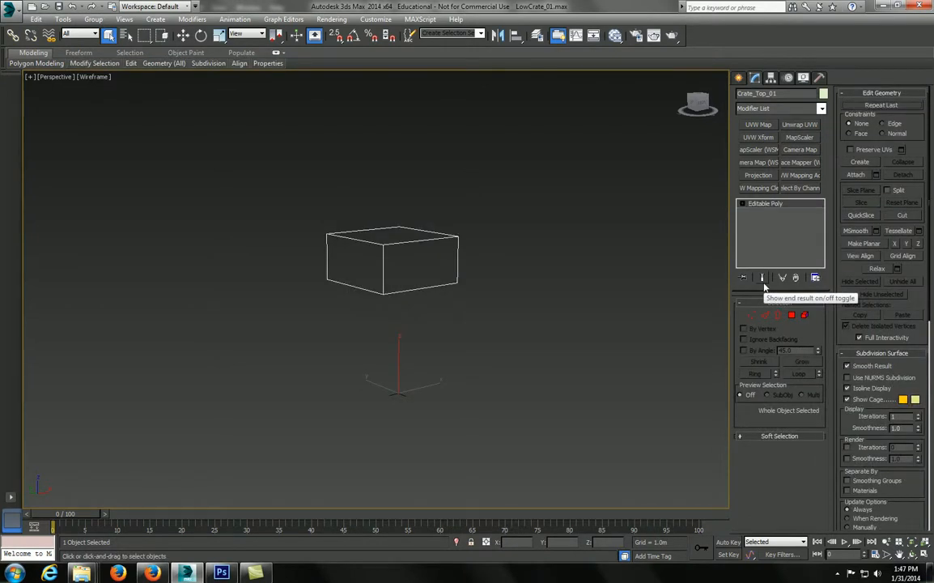
# Examine the crate's top corner design in the Photoshop reference, then return to 3ds Max
pyautogui.keyDown('alt'); pyautogui.moveTo(479, 265); pyautogui.dragTo(372, 411, button='middle'); pyautogui.keyUp('alt')
pyautogui.click(221, 573)
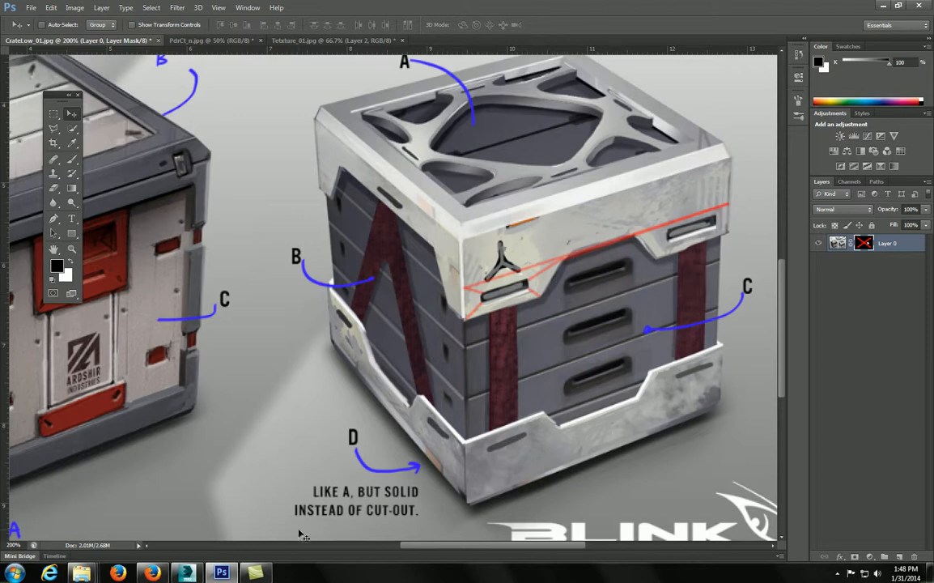
pyautogui.click(185, 573)
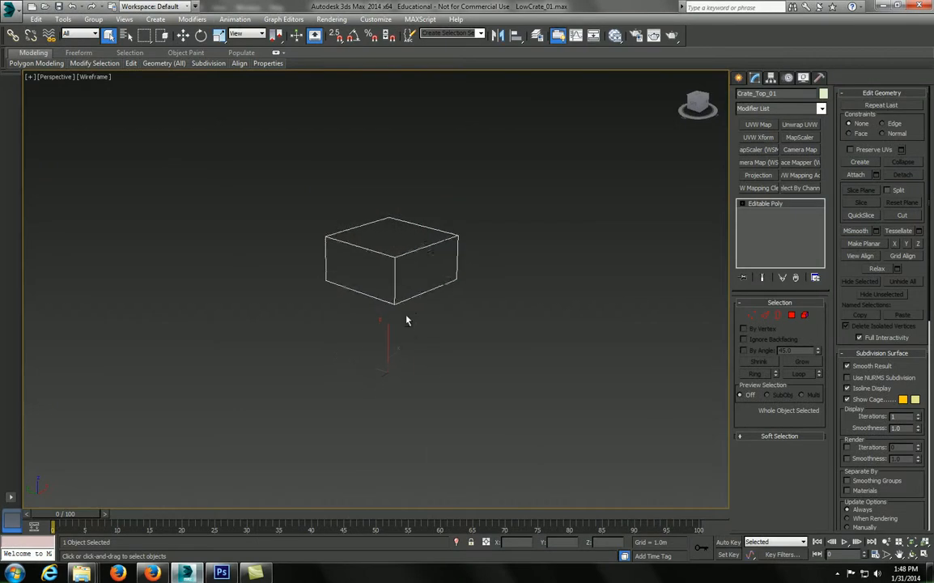
# Connect the box's three selected lengthwise edges with two segments, leaving pinch and slide at 0
pyautogui.keyDown('alt'); pyautogui.moveTo(363, 314); pyautogui.dragTo(362, 313, button='middle'); pyautogui.keyUp('alt')
pyautogui.press('2')
pyautogui.moveTo(380, 220); pyautogui.dragTo(408, 364)
pyautogui.keyDown('alt'); pyautogui.moveTo(408, 365); pyautogui.dragTo(457, 348, button='middle'); pyautogui.keyUp('alt')
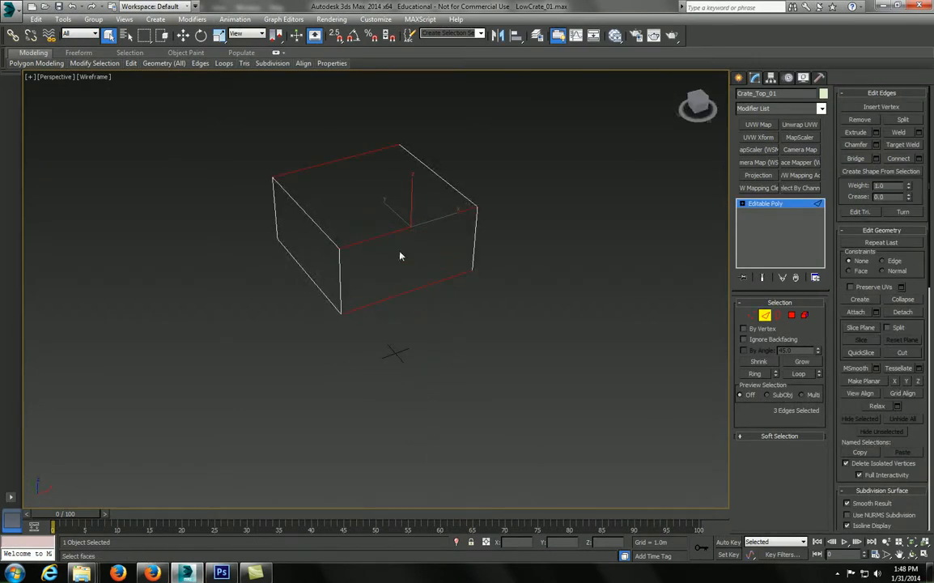
pyautogui.keyDown('alt'); pyautogui.moveTo(425, 318); pyautogui.dragTo(420, 311, button='middle'); pyautogui.keyUp('alt')
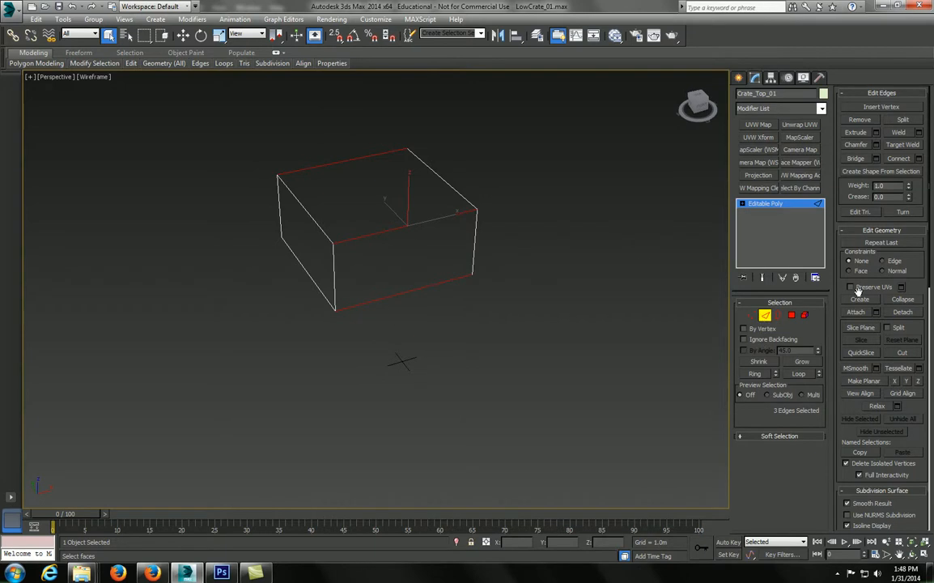
pyautogui.rightClick(434, 214)
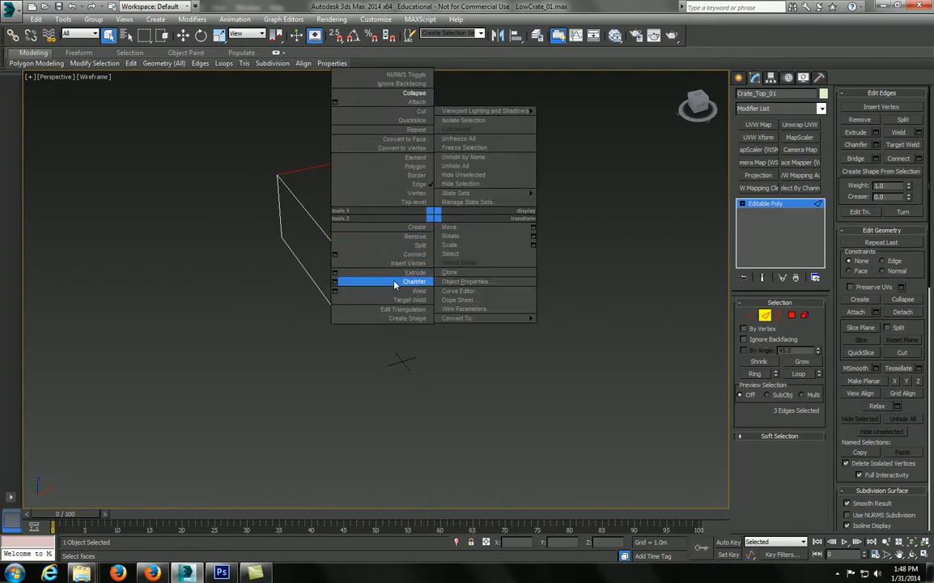
pyautogui.click(335, 255)
pyautogui.moveTo(396, 279); pyautogui.dragTo(529, 233)
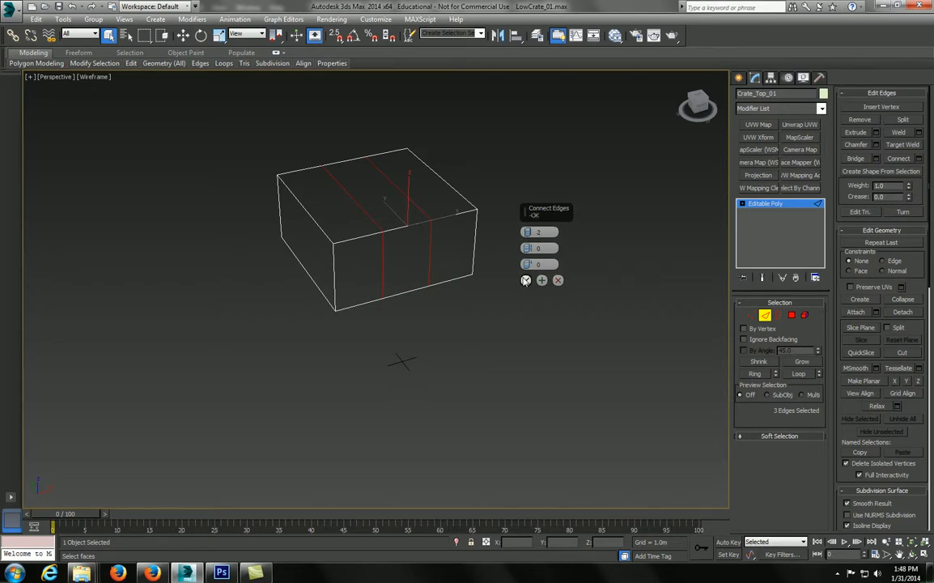
pyautogui.moveTo(527, 247); pyautogui.dragTo(548, 264)
pyautogui.click(526, 279)
# Raise the lower edge of the end segment to a height of about 8.7 m to form the sloped cut
pyautogui.keyDown('alt'); pyautogui.moveTo(588, 286); pyautogui.dragTo(455, 276, button='middle'); pyautogui.keyUp('alt')
pyautogui.press('w')
pyautogui.moveTo(451, 280); pyautogui.dragTo(438, 234)
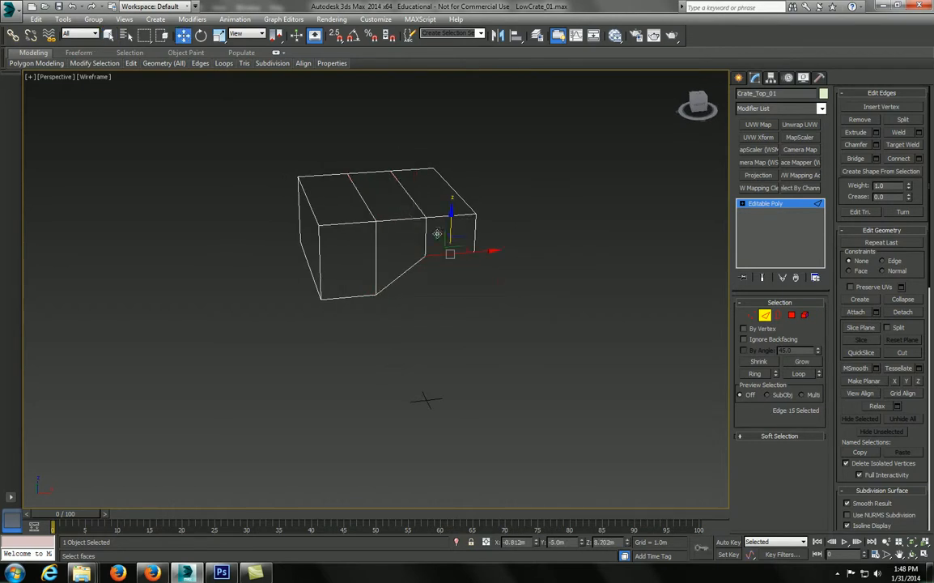
# Select the top and vertical edges of the inner connected line and move them along X to about -2.755 m
pyautogui.click(376, 272)
pyautogui.keyDown('ctrl'); pyautogui.click(367, 205); pyautogui.keyUp('ctrl')
pyautogui.moveTo(405, 222); pyautogui.dragTo(417, 220)
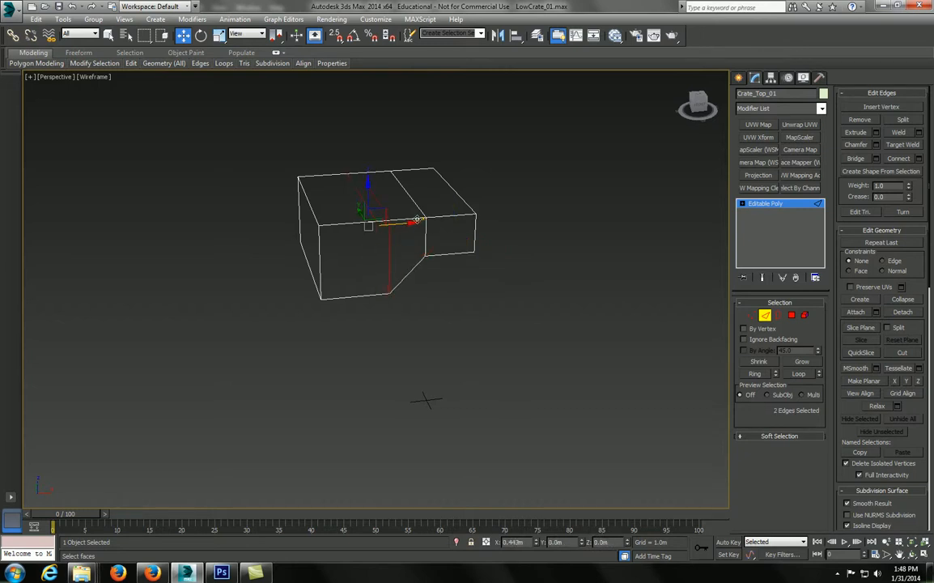
pyautogui.keyDown('alt'); pyautogui.moveTo(396, 240); pyautogui.dragTo(441, 240, button='middle'); pyautogui.keyUp('alt')
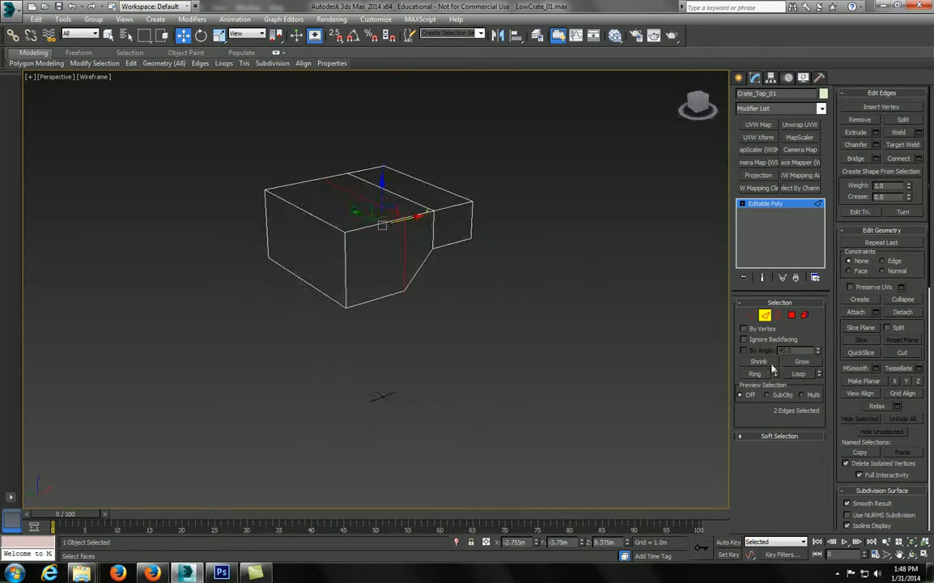
# Leave edge mode, show the Mesh Editing modifiers, add Symmetry to Crate_Top_01, and hide the modifier buttons
pyautogui.click(767, 318)
pyautogui.rightClick(811, 109)
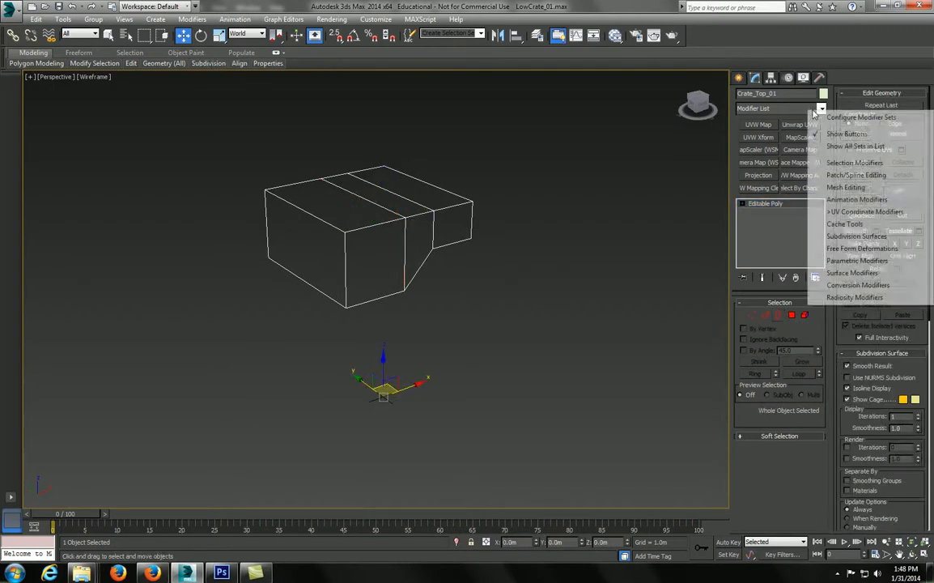
pyautogui.click(845, 187)
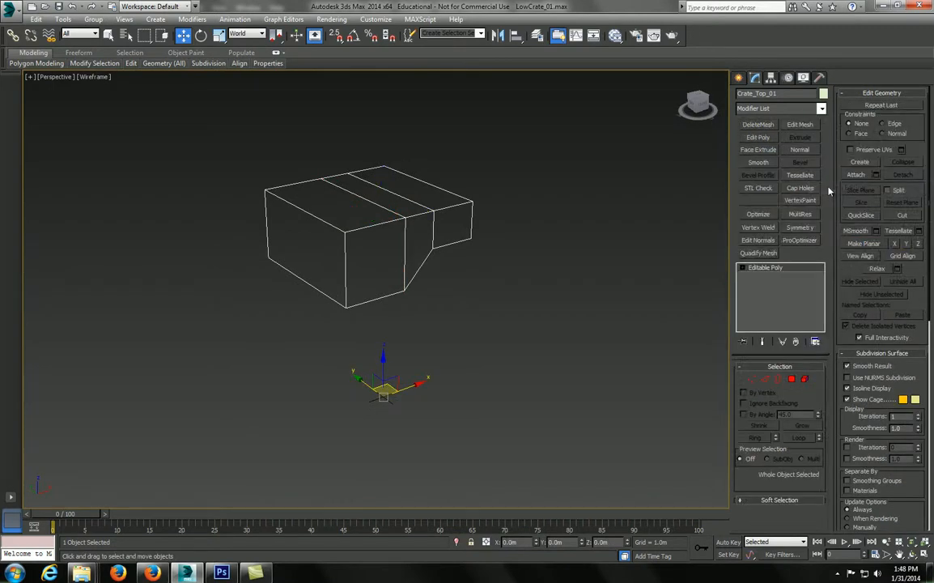
pyautogui.click(799, 227)
pyautogui.keyDown('alt'); pyautogui.moveTo(488, 245); pyautogui.dragTo(514, 248, button='middle'); pyautogui.keyUp('alt')
pyautogui.moveTo(514, 248); pyautogui.dragTo(562, 180, button='middle')
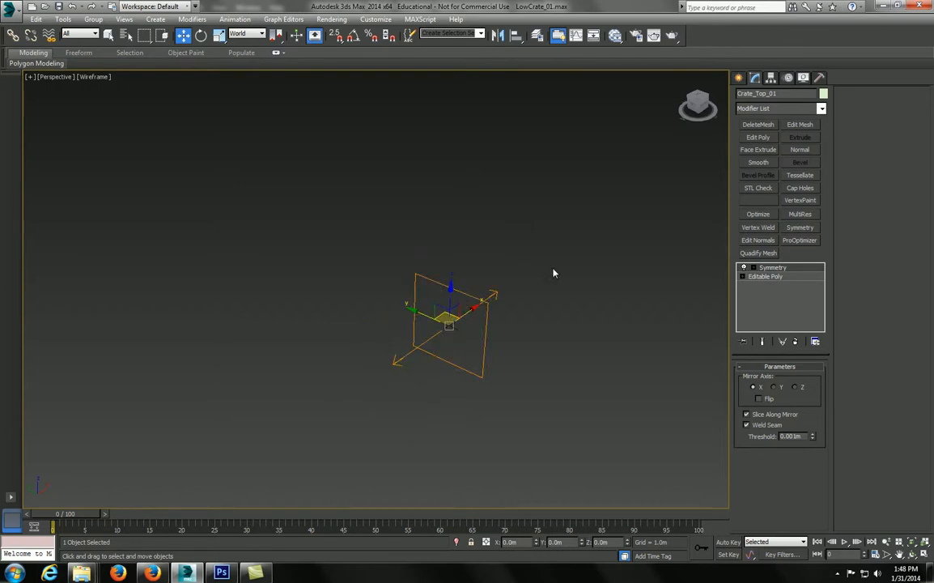
pyautogui.rightClick(789, 114)
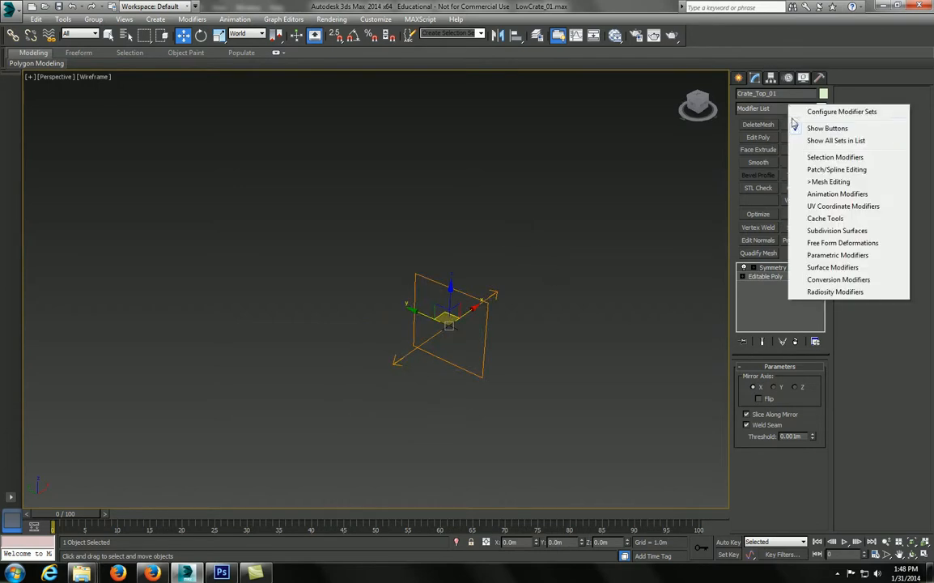
pyautogui.click(797, 124)
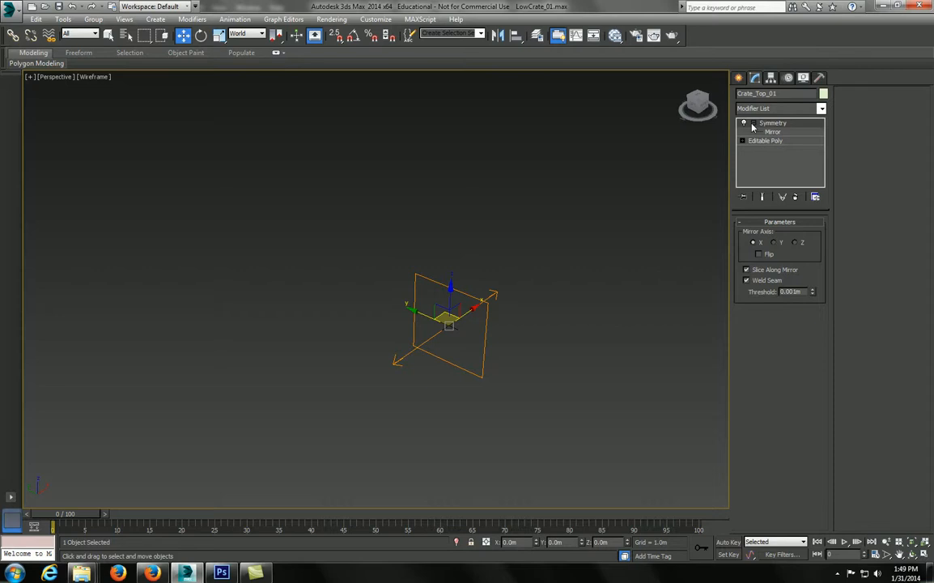
# Activate the Symmetry modifier's Mirror gizmo for rotation
pyautogui.click(771, 132)
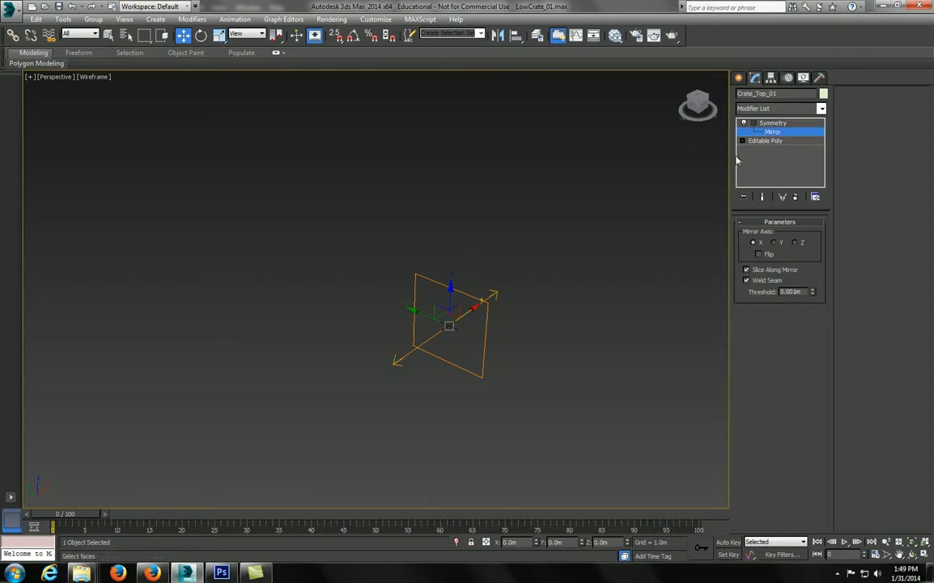
pyautogui.keyDown('alt'); pyautogui.moveTo(446, 267); pyautogui.dragTo(423, 279, button='middle'); pyautogui.keyUp('alt')
pyautogui.keyDown('alt'); pyautogui.moveTo(444, 320); pyautogui.dragTo(471, 315, button='middle'); pyautogui.keyUp('alt')
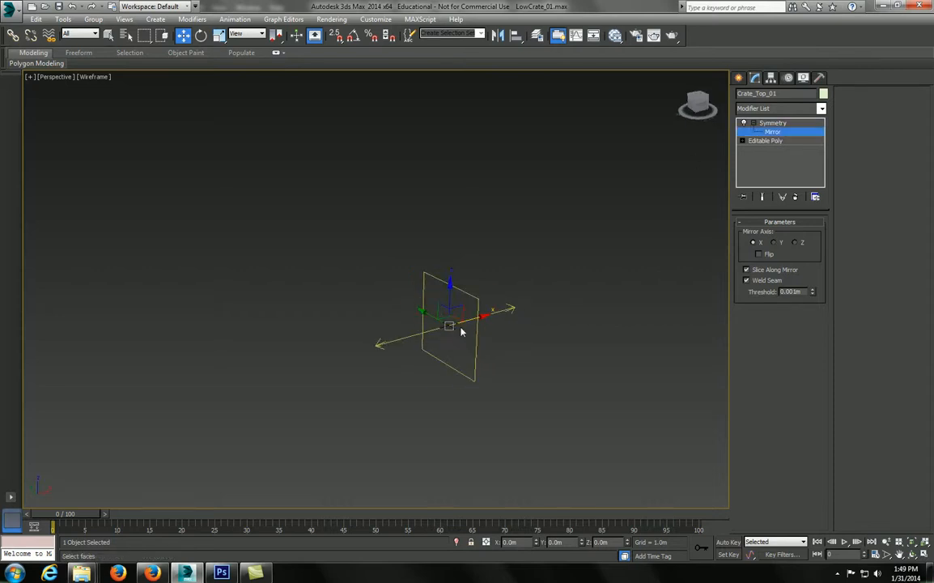
pyautogui.press('e')
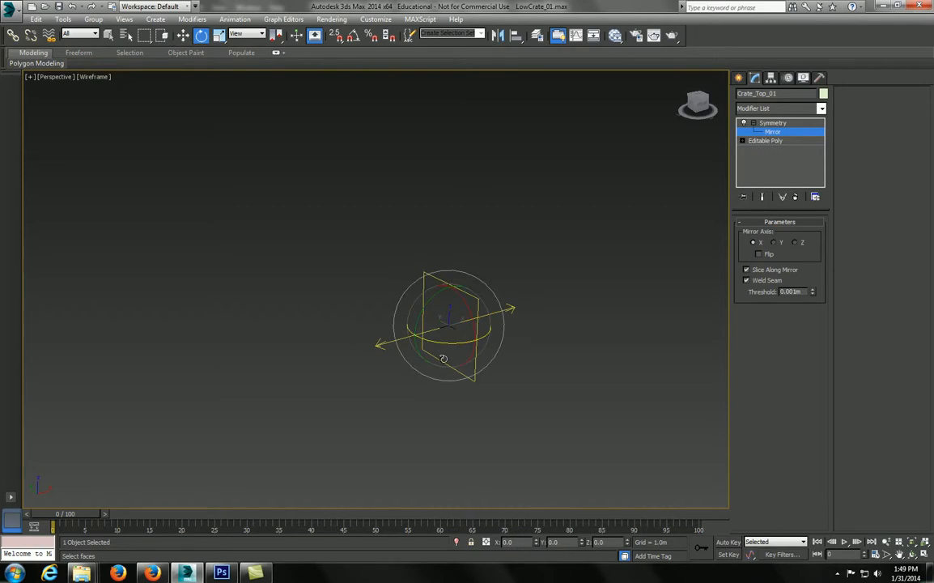
pyautogui.moveTo(438, 343); pyautogui.dragTo(624, 355)
pyautogui.moveTo(430, 341); pyautogui.dragTo(632, 338)
pyautogui.hotkey('ctrl', 'z')
# Turn on angle snap, rotate the mirror plane about Z onto the diagonal, flip it, and exit the Mirror level
pyautogui.press('a')
pyautogui.moveTo(430, 342); pyautogui.dragTo(504, 362)
pyautogui.click(761, 254)
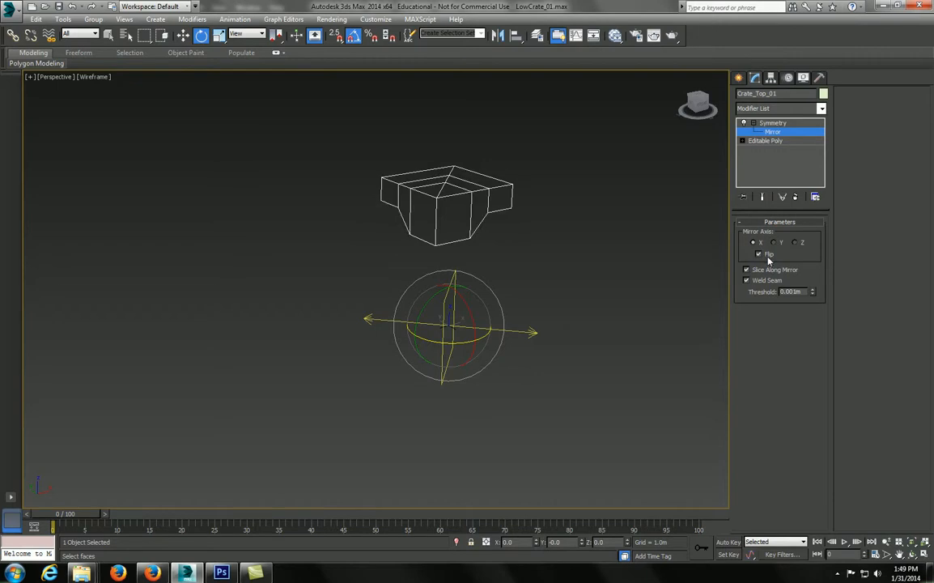
pyautogui.moveTo(500, 263); pyautogui.dragTo(482, 257)
pyautogui.click(791, 134)
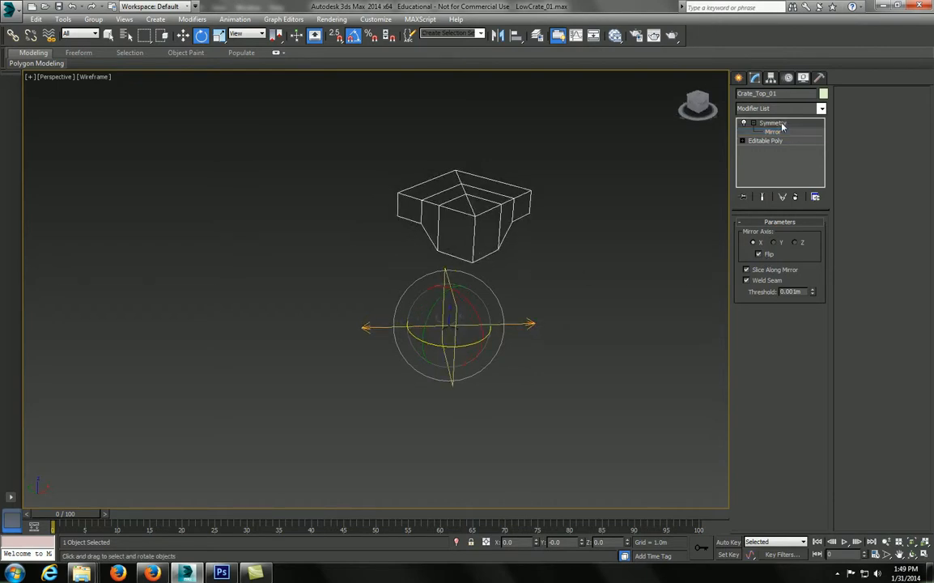
pyautogui.keyDown('alt'); pyautogui.moveTo(564, 252); pyautogui.dragTo(576, 228, button='middle'); pyautogui.keyUp('alt')
# Return to the Editable Poly's edge level with the Symmetry end result shown
pyautogui.click(765, 140)
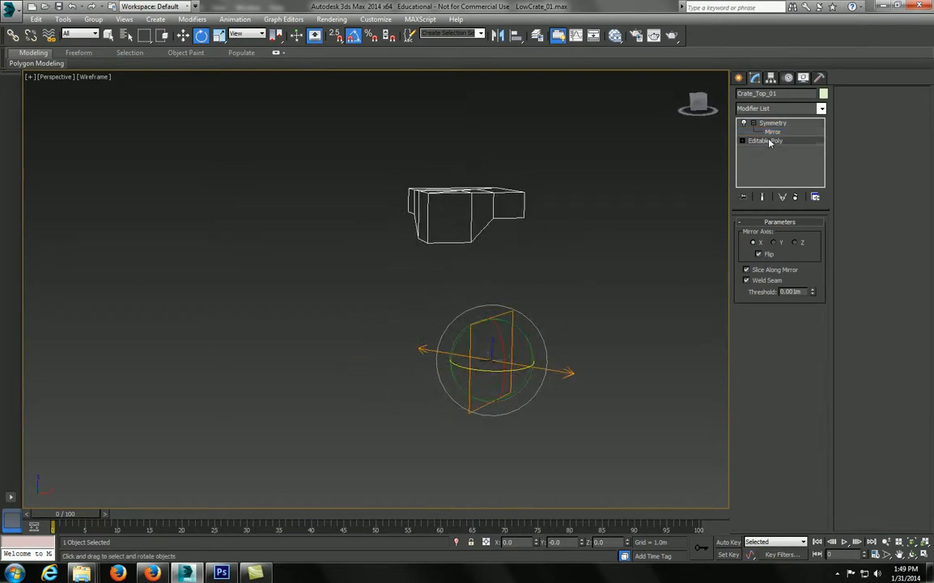
pyautogui.click(764, 199)
pyautogui.keyDown('alt'); pyautogui.moveTo(371, 248); pyautogui.dragTo(424, 273, button='middle'); pyautogui.keyUp('alt')
pyautogui.scroll(3, 419, 292)
pyautogui.keyDown('alt'); pyautogui.moveTo(416, 315); pyautogui.dragTo(476, 330, button='middle'); pyautogui.keyUp('alt')
pyautogui.click(766, 235)
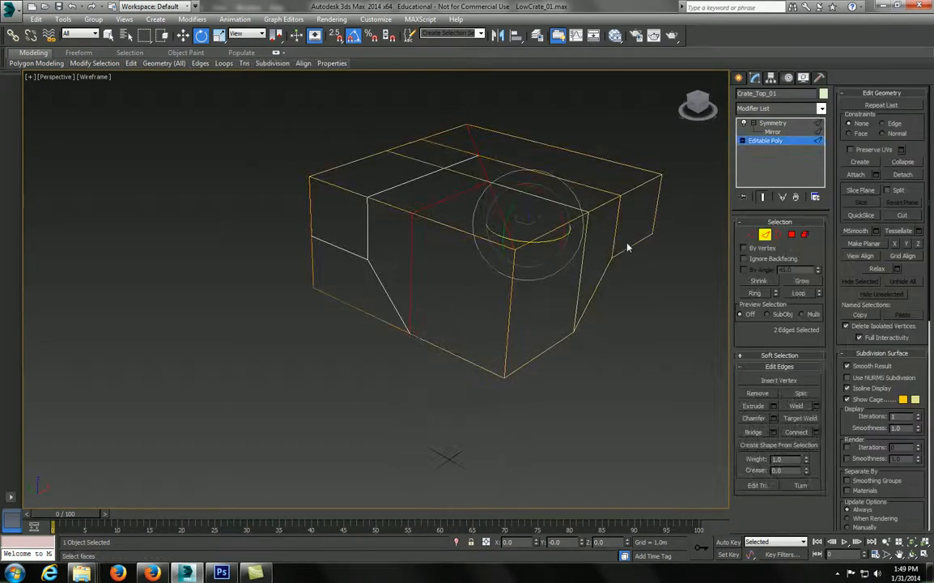
# Try raising the lower edge of the mirrored end face to test how the symmetry result follows it
pyautogui.click(632, 243)
pyautogui.press('w')
pyautogui.moveTo(640, 208); pyautogui.dragTo(651, 228)
pyautogui.keyDown('alt'); pyautogui.moveTo(651, 228); pyautogui.dragTo(354, 332, button='middle'); pyautogui.keyUp('alt')
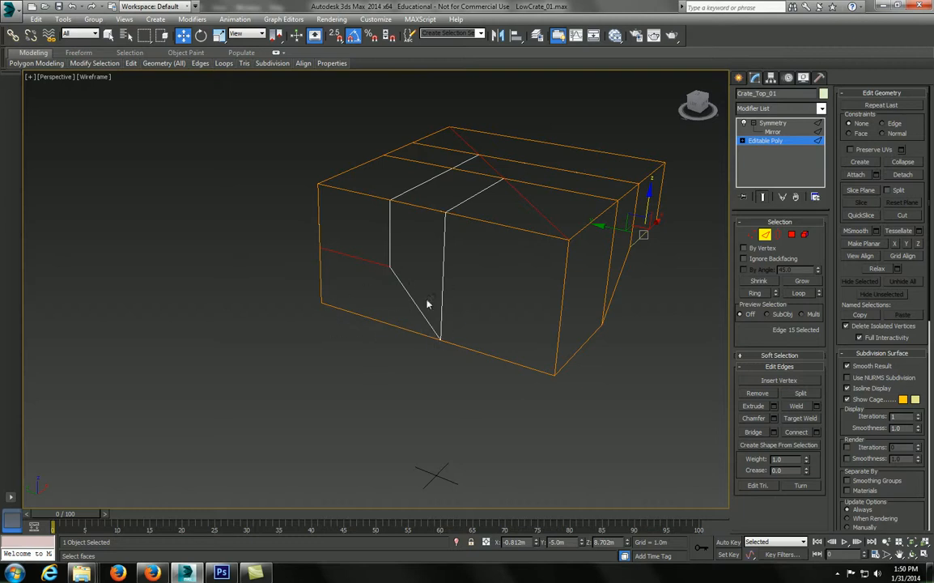
pyautogui.click(361, 315)
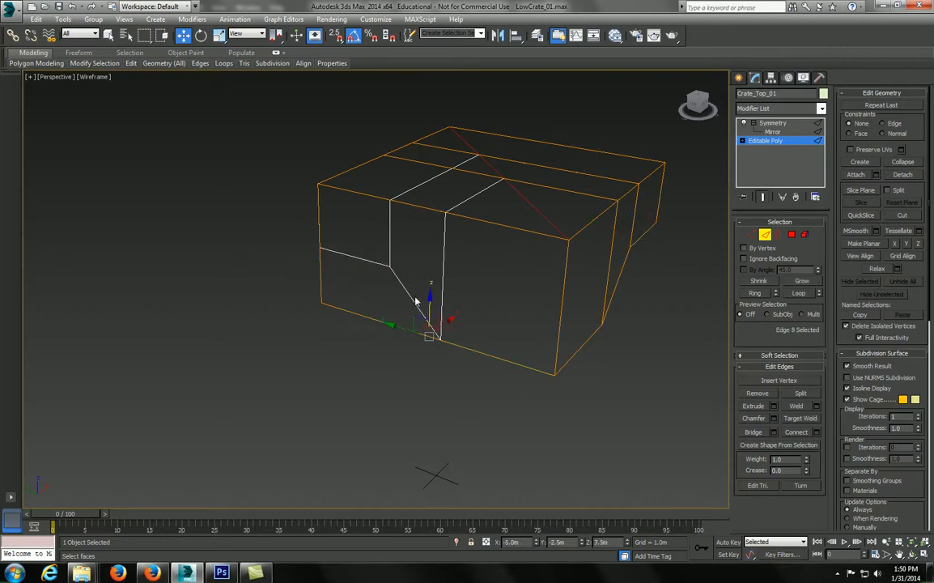
pyautogui.moveTo(427, 301); pyautogui.dragTo(450, 229)
pyautogui.click(773, 122)
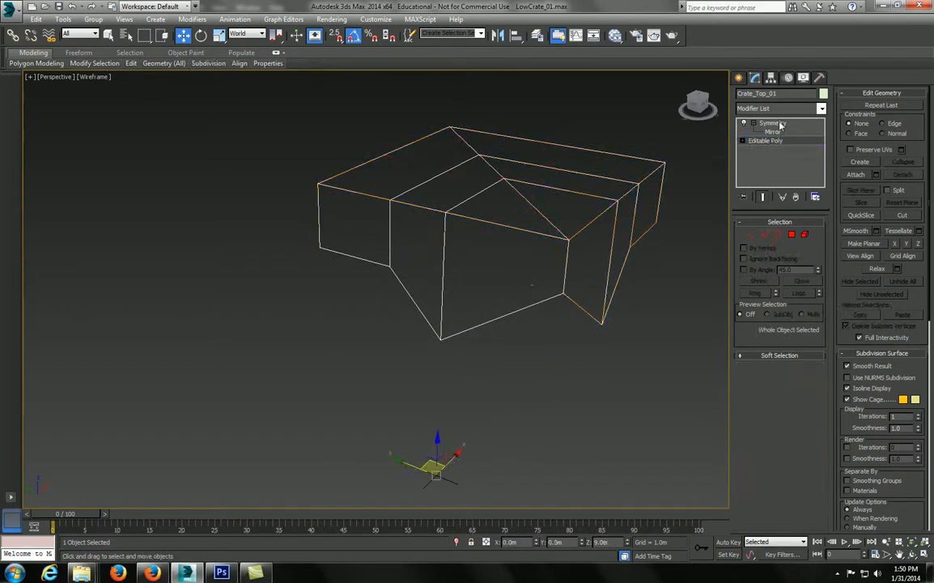
pyautogui.keyDown('alt'); pyautogui.moveTo(605, 323); pyautogui.dragTo(579, 301, button='middle'); pyautogui.keyUp('alt')
# Select the three lower edges of the Editable Poly's notched side and extrude them inward along Y by about 0.31 m
pyautogui.click(777, 140)
pyautogui.keyDown('alt'); pyautogui.moveTo(502, 285); pyautogui.dragTo(515, 273, button='middle'); pyautogui.keyUp('alt')
pyautogui.keyDown('alt'); pyautogui.moveTo(535, 332); pyautogui.dragTo(363, 291, button='middle'); pyautogui.keyUp('alt')
pyautogui.click(358, 261)
pyautogui.keyDown('ctrl'); pyautogui.click(471, 259); pyautogui.keyUp('ctrl')
pyautogui.keyDown('ctrl'); pyautogui.click(517, 246); pyautogui.keyUp('ctrl')
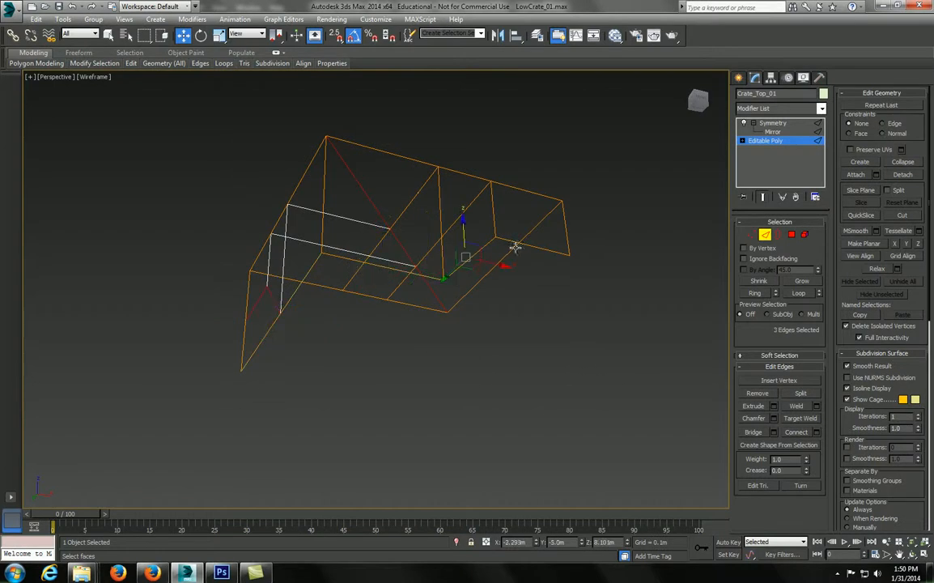
pyautogui.keyDown('shift'); pyautogui.moveTo(443, 276); pyautogui.dragTo(438, 287); pyautogui.keyUp('shift')
# Switch the perspective view from wireframe to shaded display
pyautogui.moveTo(419, 330)
pyautogui.mouseDown(button='middle')
pyautogui.moveTo(434, 260)
pyautogui.moveTo(373, 268)
pyautogui.mouseUp(button='middle')
pyautogui.press('super')
pyautogui.press('F3')
pyautogui.keyDown('alt'); pyautogui.moveTo(407, 303); pyautogui.dragTo(396, 263, button='middle'); pyautogui.keyUp('alt')
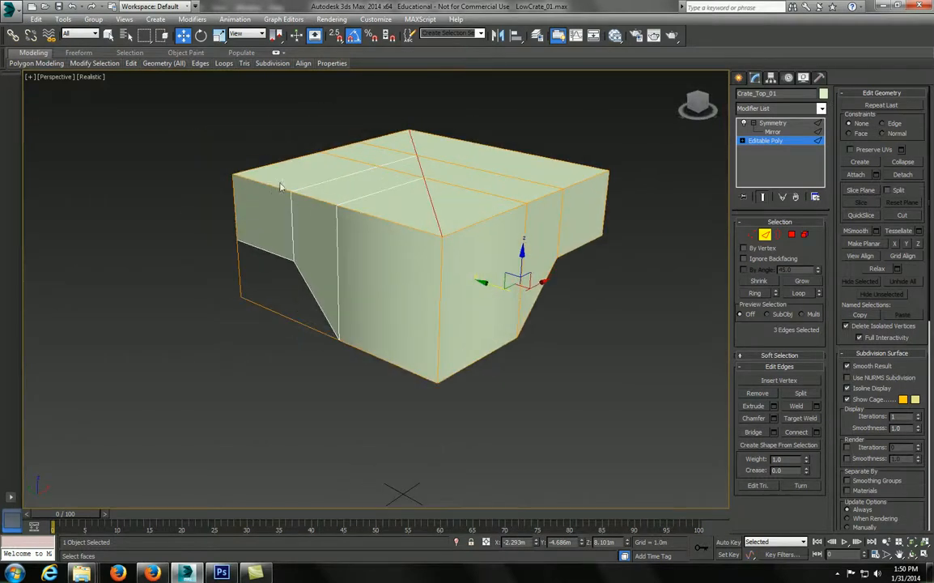
# Select the vertical corner edge and the four outer top edges individually
pyautogui.click(326, 203)
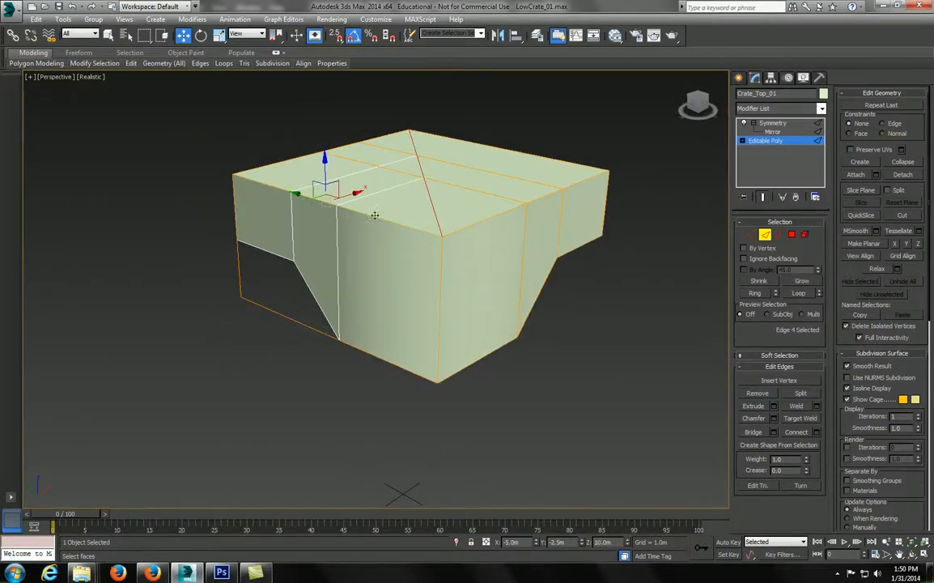
pyautogui.keyDown('ctrl'); pyautogui.click(442, 267); pyautogui.keyUp('ctrl')
pyautogui.keyDown('ctrl'); pyautogui.click(469, 226); pyautogui.keyUp('ctrl')
pyautogui.keyDown('ctrl'); pyautogui.click(555, 202); pyautogui.keyUp('ctrl')
pyautogui.keyDown('ctrl'); pyautogui.click(582, 183); pyautogui.keyUp('ctrl')
pyautogui.keyDown('alt'); pyautogui.moveTo(567, 267); pyautogui.dragTo(296, 192, button='middle'); pyautogui.keyUp('alt')
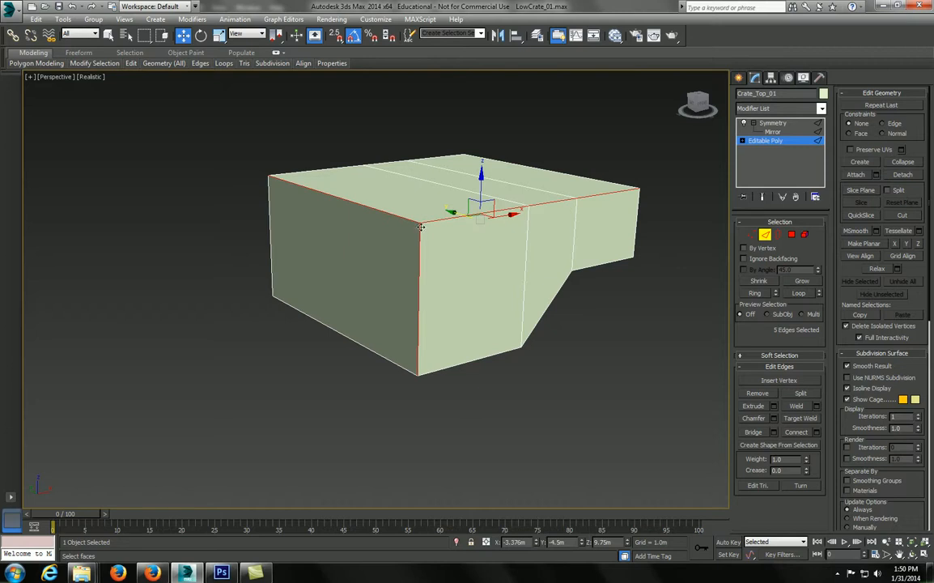
pyautogui.keyDown('alt'); pyautogui.moveTo(421, 227); pyautogui.dragTo(523, 242, button='middle'); pyautogui.keyUp('alt')
# Select the top corner vertex, convert it to its connected edges, and add the two remaining outer top edges
pyautogui.click(753, 235)
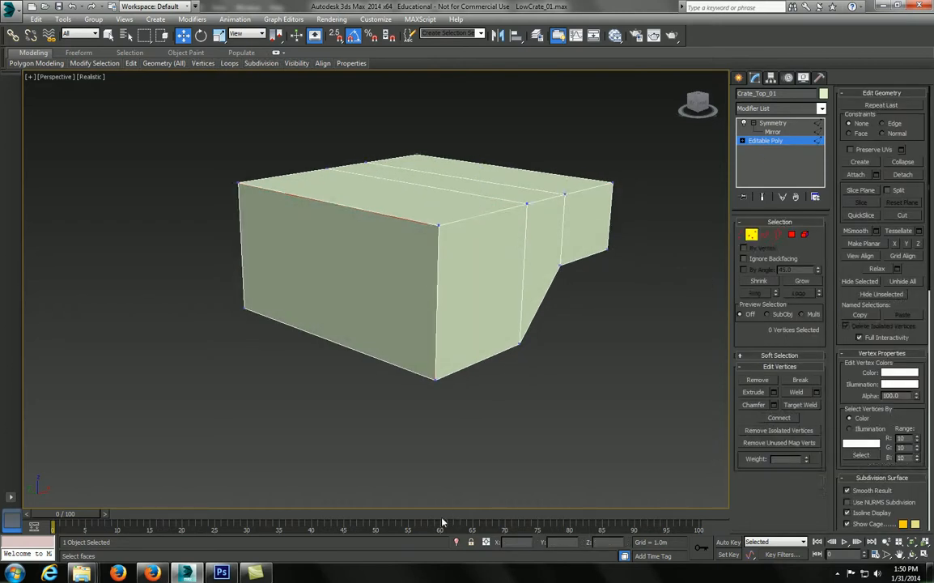
pyautogui.click(439, 226)
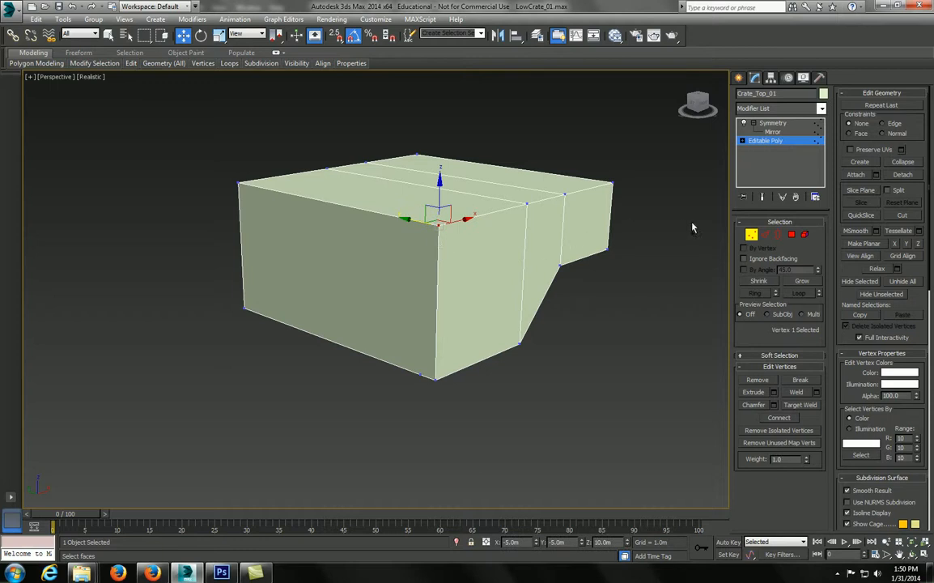
pyautogui.click(765, 234)
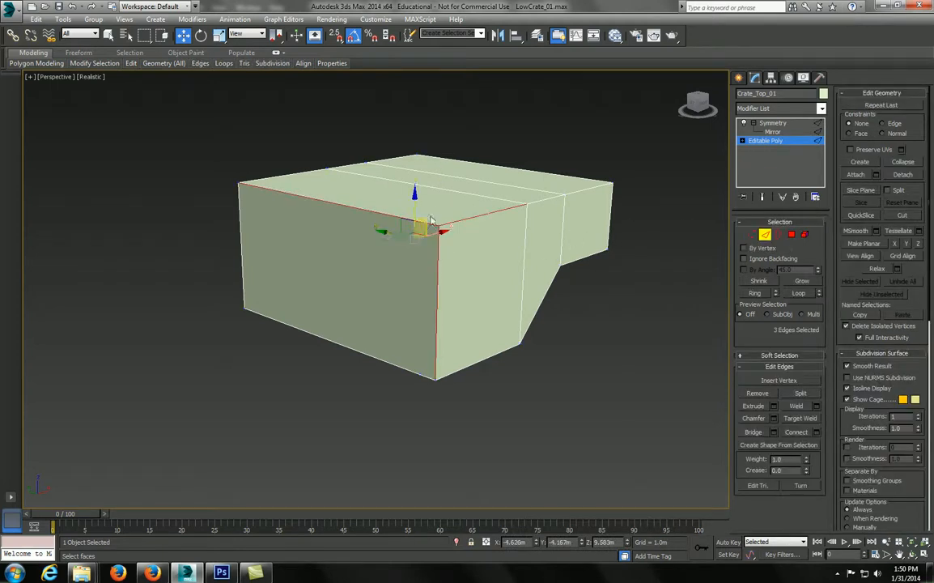
pyautogui.keyDown('ctrl'); pyautogui.click(548, 199); pyautogui.keyUp('ctrl')
pyautogui.keyDown('ctrl'); pyautogui.click(587, 188); pyautogui.keyUp('ctrl')
pyautogui.keyDown('alt'); pyautogui.moveTo(420, 278); pyautogui.dragTo(441, 281, button='middle'); pyautogui.keyUp('alt')
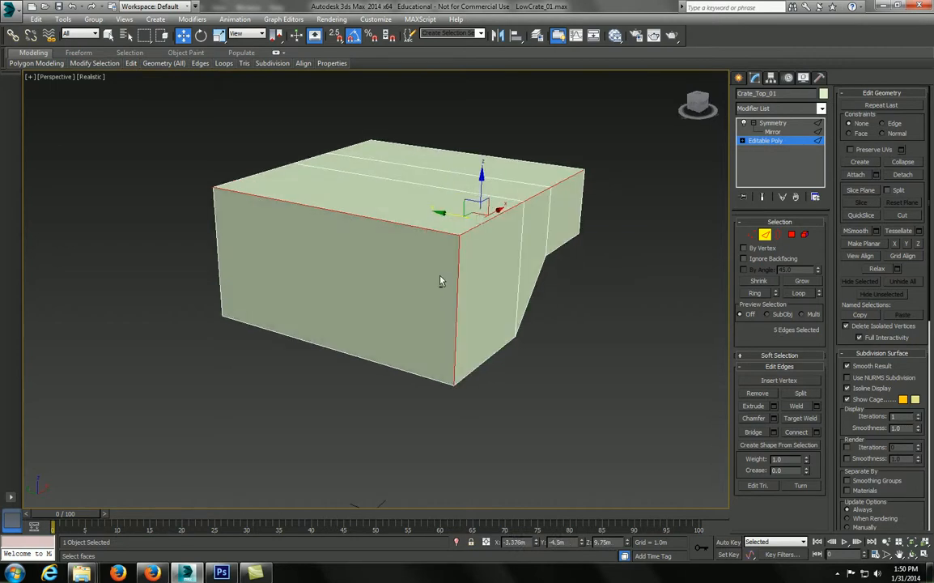
pyautogui.rightClick(435, 272)
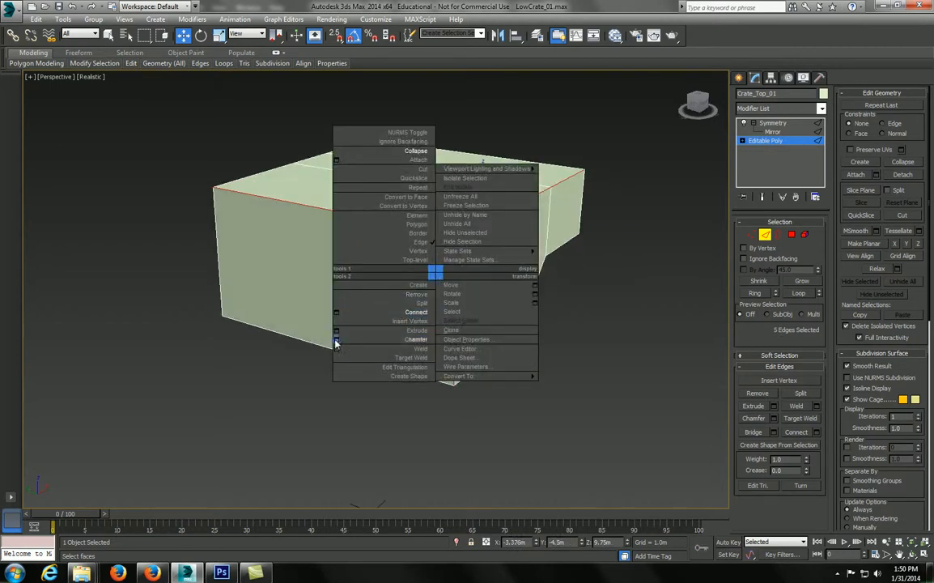
pyautogui.click(336, 341)
pyautogui.moveTo(528, 231); pyautogui.dragTo(521, 121)
pyautogui.keyDown('alt'); pyautogui.moveTo(486, 222); pyautogui.dragTo(431, 207, button='middle'); pyautogui.keyUp('alt')
pyautogui.scroll(4, 469, 263)
pyautogui.scroll(-4, 430, 207)
pyautogui.click(559, 281)
pyautogui.keyDown('alt'); pyautogui.moveTo(425, 289); pyautogui.dragTo(448, 301, button='middle'); pyautogui.keyUp('alt')
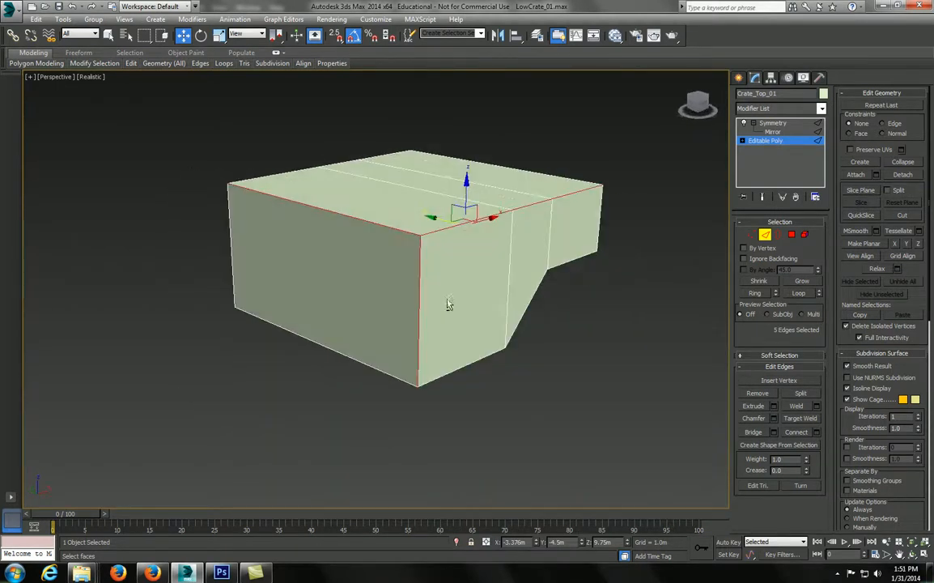
# Enable NURMS subdivision on the crate's top corner piece
pyautogui.click(848, 378)
pyautogui.keyDown('alt'); pyautogui.moveTo(572, 303); pyautogui.dragTo(392, 240, button='middle'); pyautogui.keyUp('alt')
pyautogui.keyDown('alt'); pyautogui.moveTo(333, 250); pyautogui.dragTo(396, 191, button='middle'); pyautogui.keyUp('alt')
# Open the Chamfer settings for the selected outer corner edges and examine the preview on the smoothed piece
pyautogui.rightClick(392, 186)
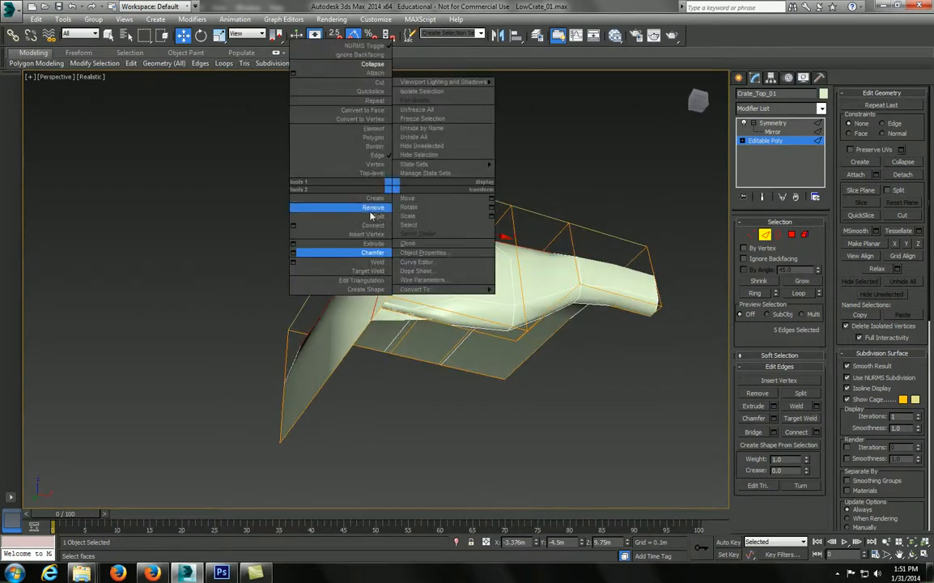
pyautogui.click(294, 252)
pyautogui.keyDown('alt'); pyautogui.moveTo(298, 260); pyautogui.dragTo(355, 283, button='middle'); pyautogui.keyUp('alt')
pyautogui.scroll(4, 349, 301)
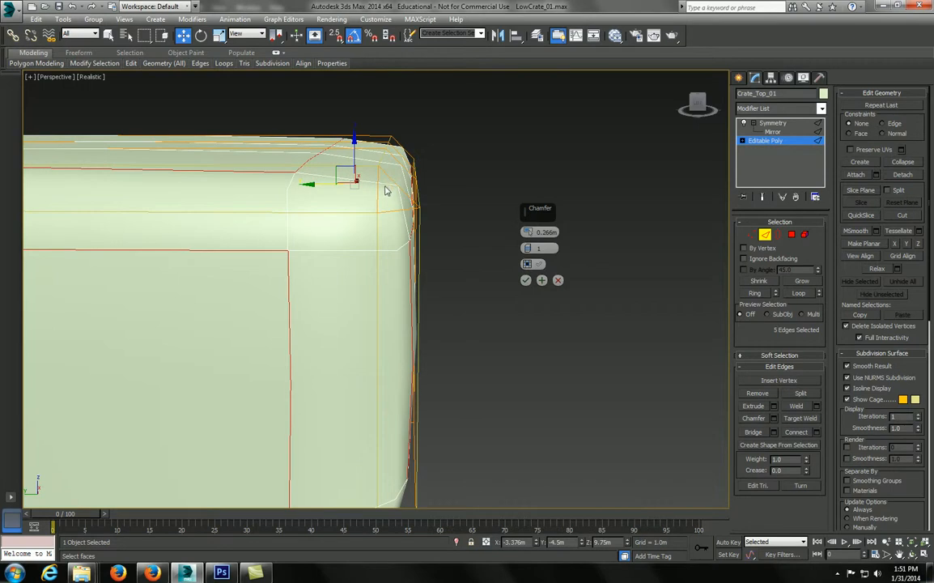
pyautogui.scroll(-5, 386, 192)
pyautogui.keyDown('alt'); pyautogui.moveTo(386, 191); pyautogui.dragTo(294, 194, button='middle'); pyautogui.keyUp('alt')
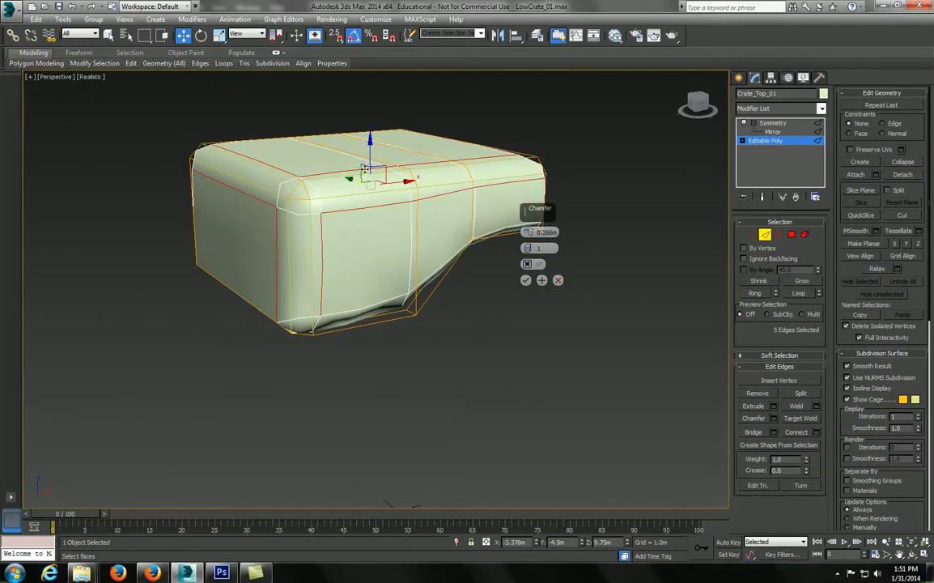
# Try smaller chamfer amounts on the smoothed edges, ending at 0.078 m
pyautogui.moveTo(527, 236); pyautogui.dragTo(503, 323)
pyautogui.keyDown('alt'); pyautogui.moveTo(503, 323); pyautogui.dragTo(421, 314, button='middle'); pyautogui.keyUp('alt')
pyautogui.scroll(4, 464, 346)
pyautogui.keyDown('alt'); pyautogui.moveTo(421, 314); pyautogui.dragTo(442, 277, button='middle'); pyautogui.keyUp('alt')
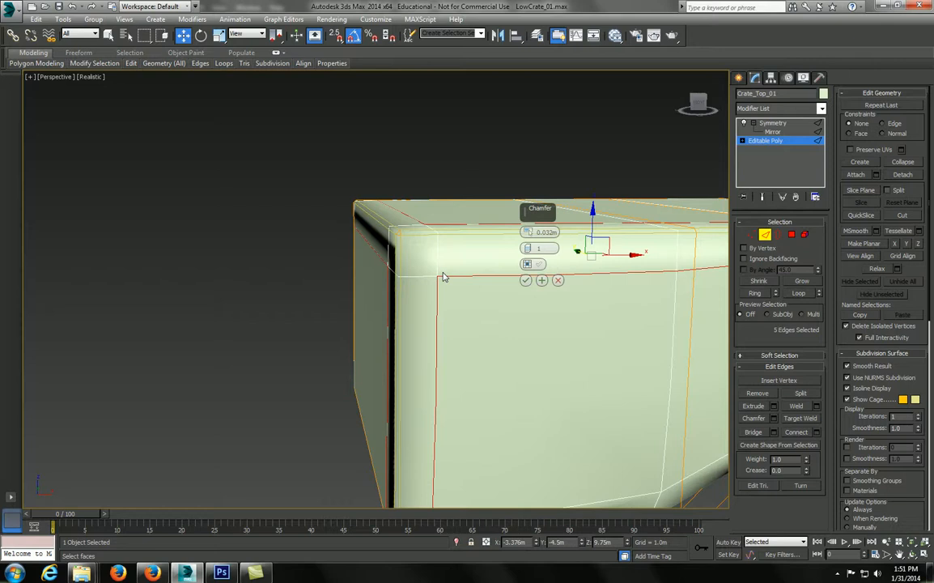
pyautogui.moveTo(528, 233); pyautogui.dragTo(533, 197)
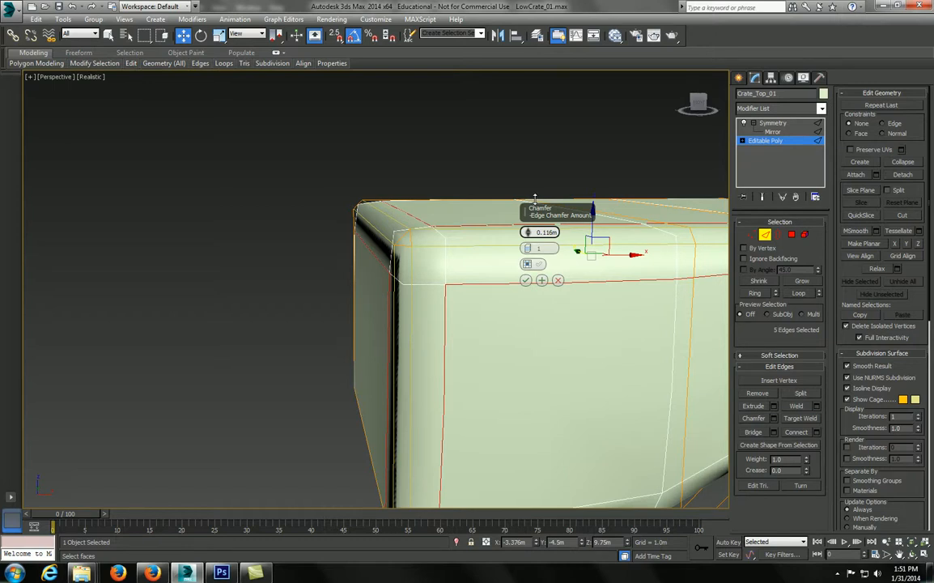
pyautogui.moveTo(534, 196); pyautogui.dragTo(523, 215)
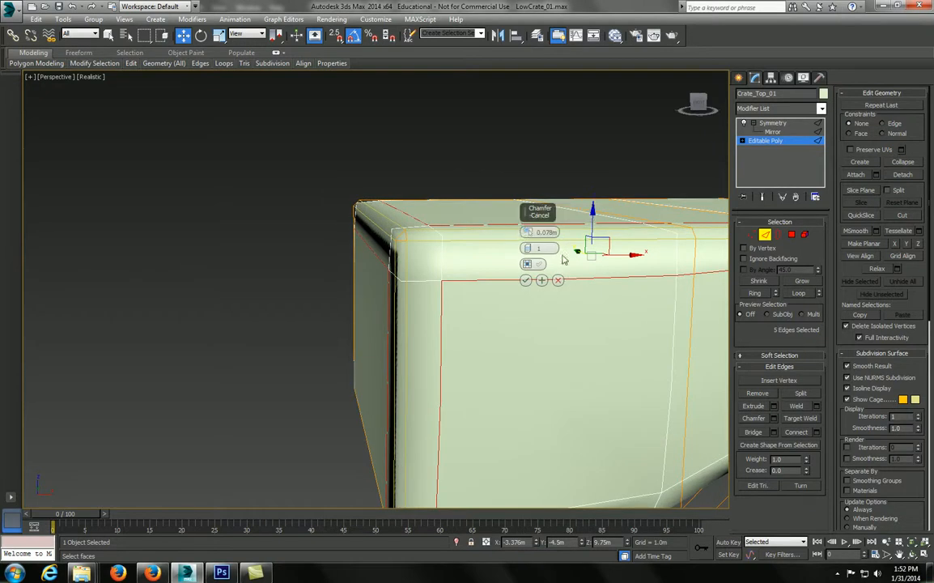
# Turn off NURMS subdivision and apply a wider chamfer to the outer top and vertical corner edges
pyautogui.click(880, 378)
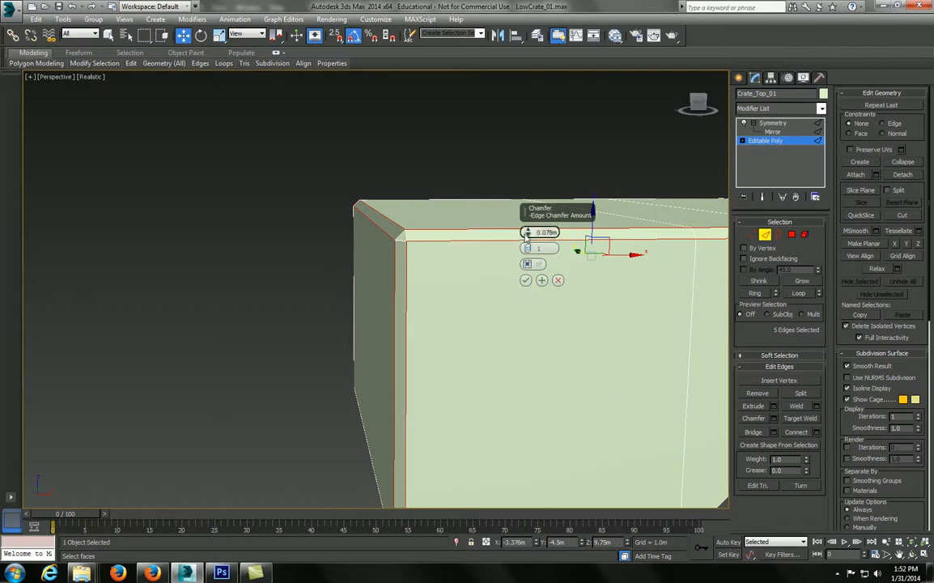
pyautogui.moveTo(528, 249); pyautogui.dragTo(532, 172)
pyautogui.keyDown('alt'); pyautogui.moveTo(484, 250); pyautogui.dragTo(442, 236, button='middle'); pyautogui.keyUp('alt')
pyautogui.click(526, 281)
pyautogui.scroll(-6, 417, 267)
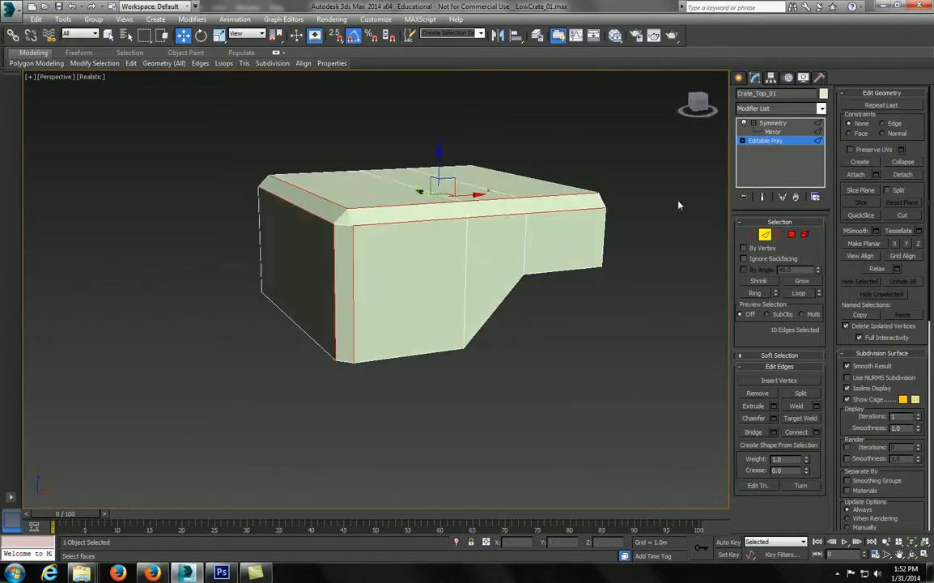
# Return the piece to its Symmetry modifier and save the scene as the incremental copy LowCrate_02
pyautogui.click(766, 142)
pyautogui.keyDown('alt'); pyautogui.moveTo(618, 245); pyautogui.dragTo(581, 239, button='middle'); pyautogui.keyUp('alt')
pyautogui.click(771, 124)
pyautogui.click(11, 7)
pyautogui.click(32, 125)
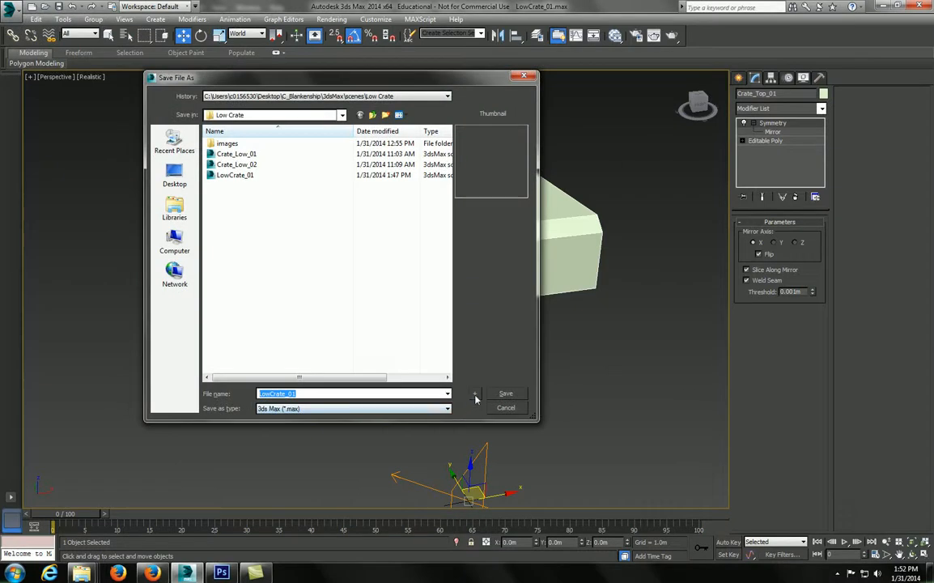
pyautogui.click(476, 396)
pyautogui.keyDown('alt'); pyautogui.moveTo(476, 395); pyautogui.dragTo(563, 252, button='middle'); pyautogui.keyUp('alt')
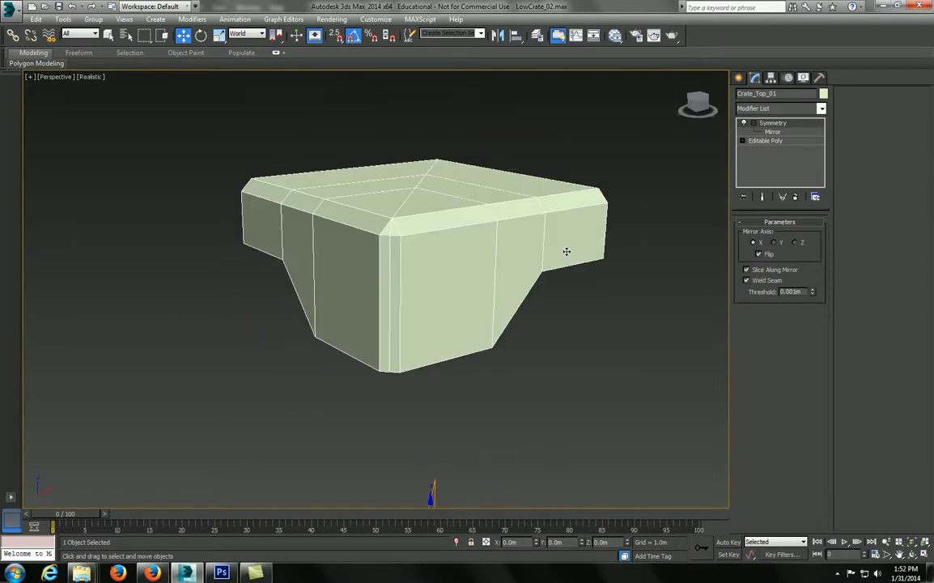
# Convert the mirrored crate top piece to an Editable Poly
pyautogui.rightClick(477, 215)
pyautogui.moveTo(550, 322)
pyautogui.click(615, 332)
pyautogui.keyDown('alt'); pyautogui.moveTo(602, 339); pyautogui.dragTo(489, 297, button='middle'); pyautogui.keyUp('alt')
pyautogui.scroll(-5, 480, 359)
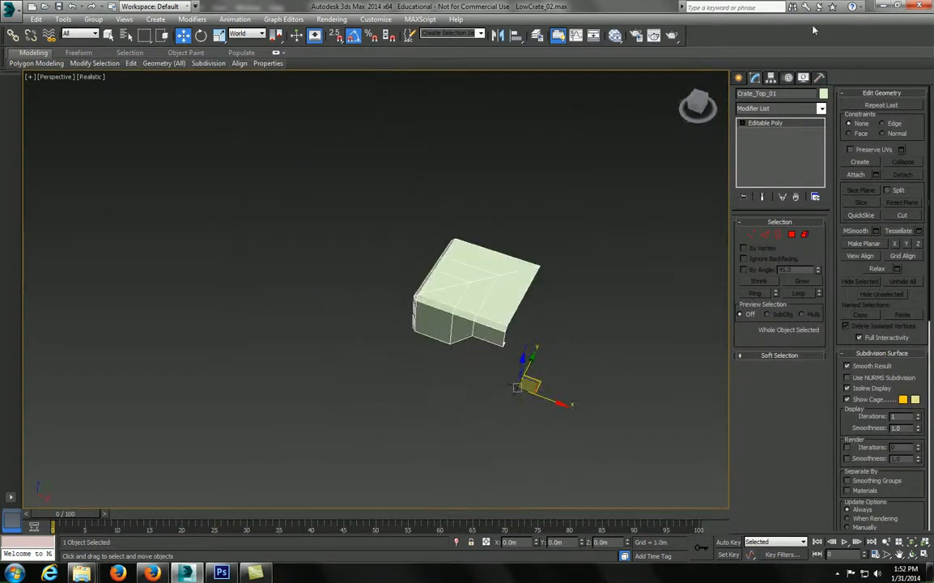
# Change the Crate_Top_01 object color to blue and frame the piece in the viewport
pyautogui.click(824, 94)
pyautogui.click(495, 282)
pyautogui.click(519, 343)
pyautogui.click(558, 339)
pyautogui.keyDown('alt'); pyautogui.moveTo(524, 296); pyautogui.dragTo(542, 266, button='middle'); pyautogui.keyUp('alt')
pyautogui.click(524, 225)
pyautogui.press('z')
pyautogui.keyDown('alt'); pyautogui.moveTo(450, 235); pyautogui.dragTo(486, 235, button='middle'); pyautogui.keyUp('alt')
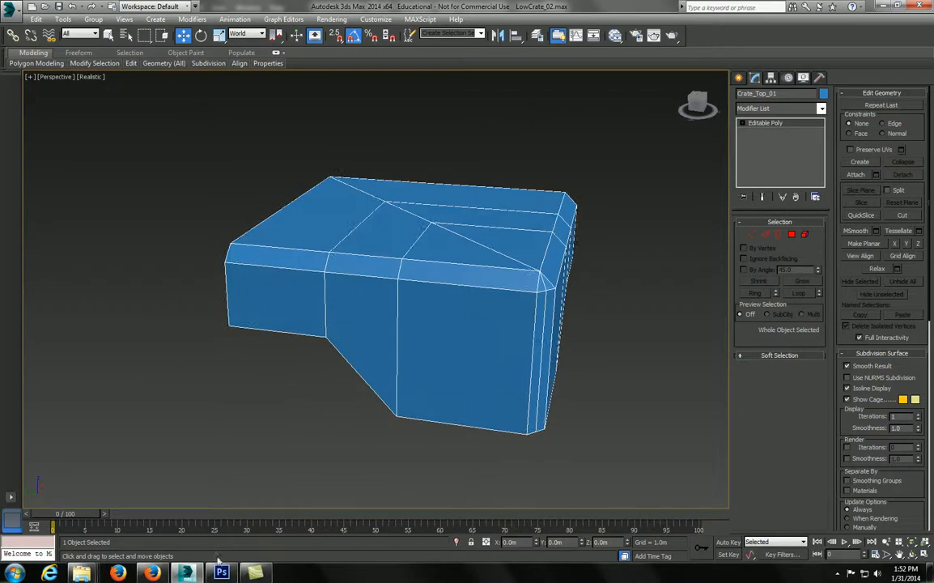
# Switch to Photoshop to examine the crate concept art, and return to 3ds Max
pyautogui.click(221, 573)
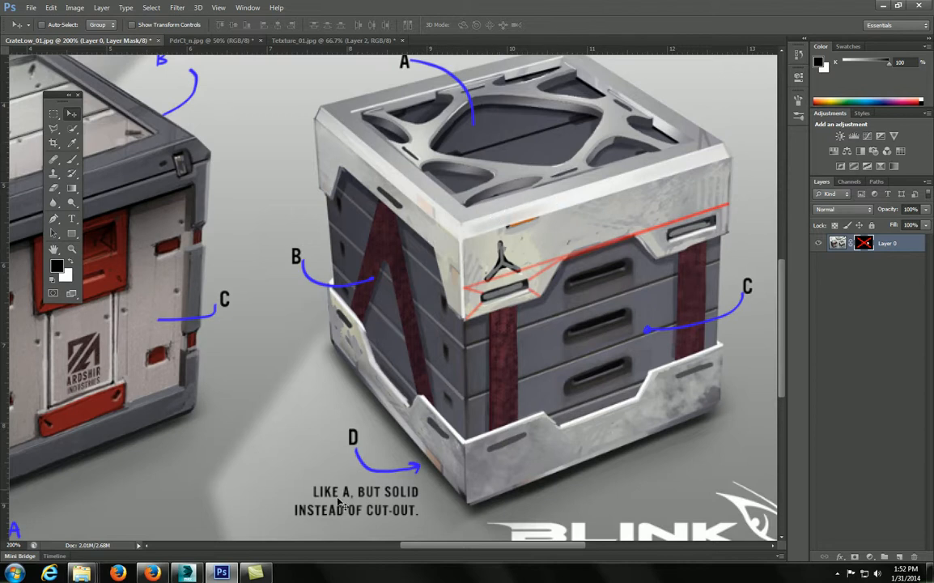
pyautogui.click(187, 573)
pyautogui.keyDown('alt'); pyautogui.moveTo(394, 293); pyautogui.dragTo(382, 308, button='middle'); pyautogui.keyUp('alt')
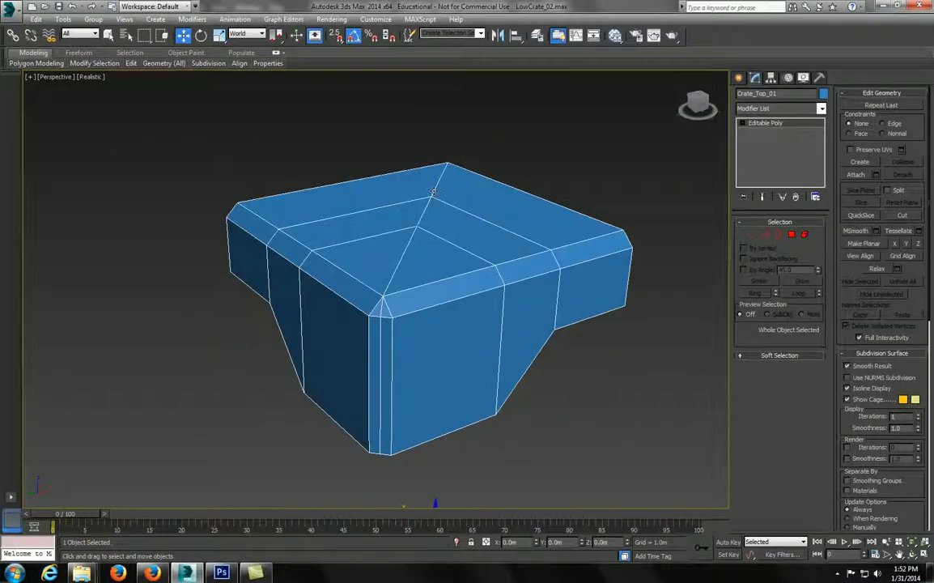
# At vertex level, cut an edge line beside the chamfered corner, up the side face and across the top to the far edge
pyautogui.press('1')
pyautogui.click(382, 309)
pyautogui.click(440, 171)
pyautogui.keyDown('alt'); pyautogui.moveTo(440, 171); pyautogui.dragTo(430, 212, button='middle'); pyautogui.keyUp('alt')
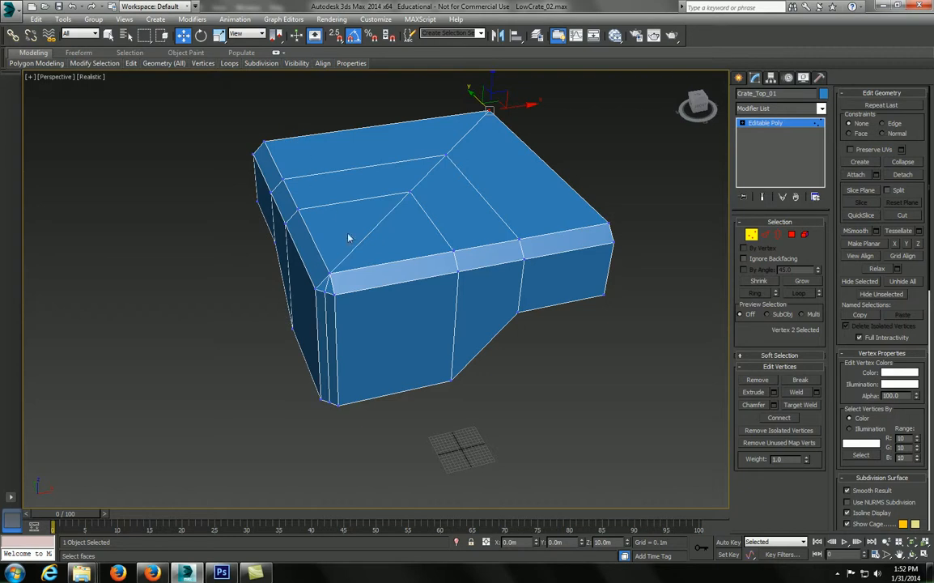
pyautogui.click(752, 235)
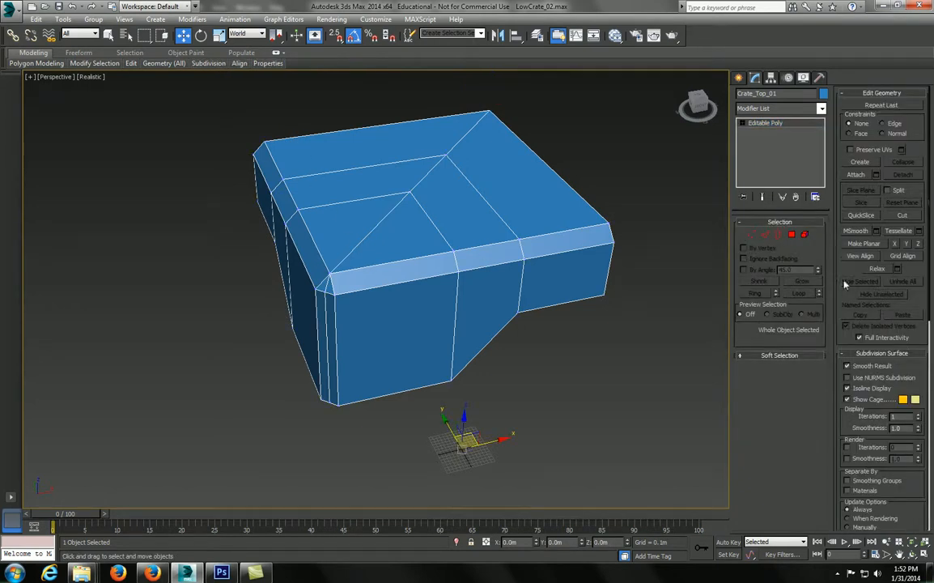
pyautogui.press('1')
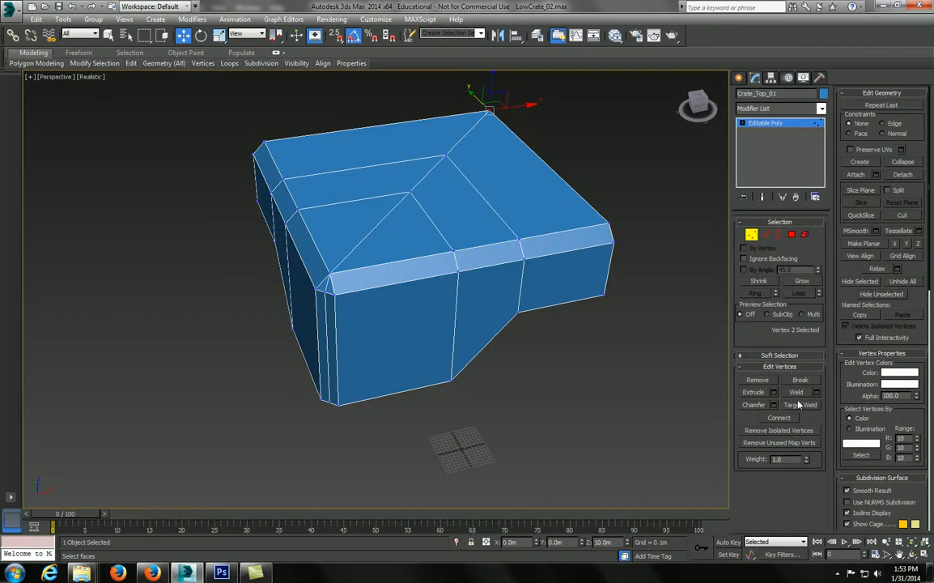
pyautogui.click(902, 216)
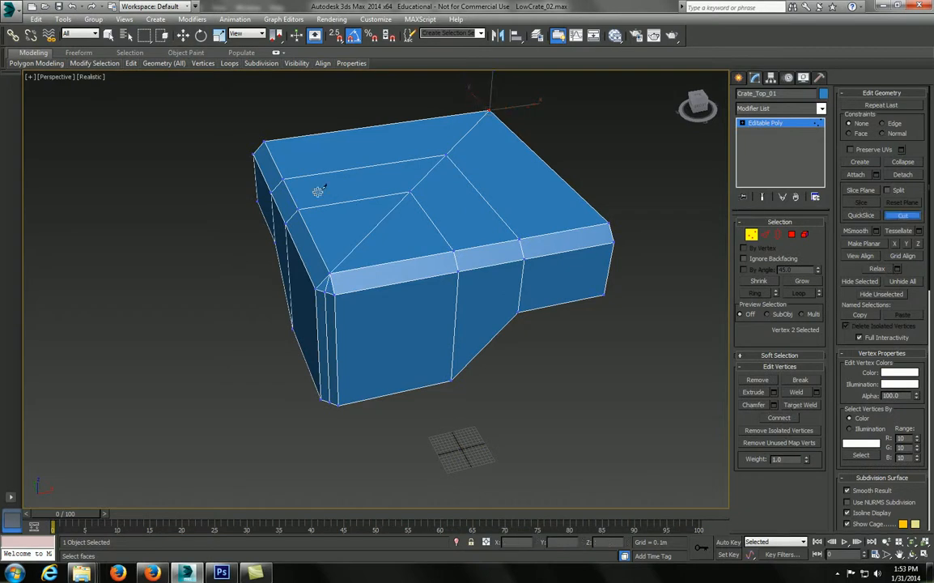
pyautogui.click(361, 401)
pyautogui.click(357, 268)
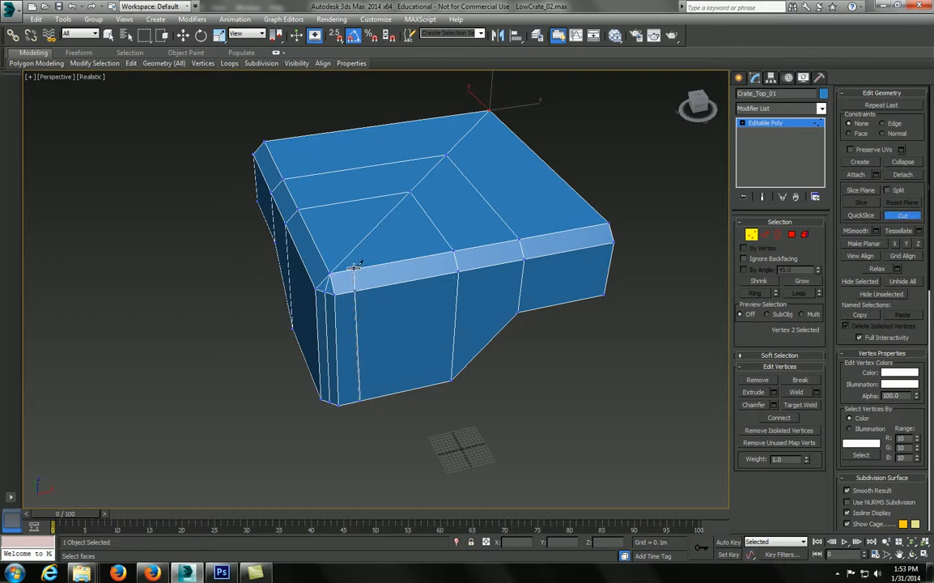
pyautogui.click(286, 138)
pyautogui.keyDown('alt'); pyautogui.moveTo(284, 146); pyautogui.dragTo(345, 220, button='middle'); pyautogui.keyUp('alt')
pyautogui.rightClick(345, 221)
# Show four viewports and frame the crate piece in the Front, Top, Left and Perspective views
pyautogui.hotkey('alt', '2')
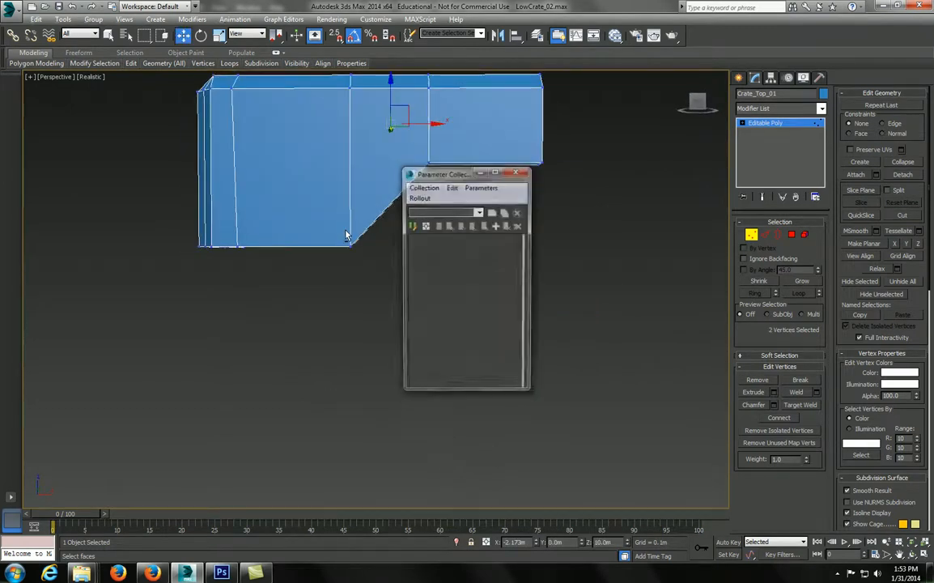
pyautogui.hotkey('alt', '2')
pyautogui.hotkey('alt', 'w')
pyautogui.rightClick(455, 189)
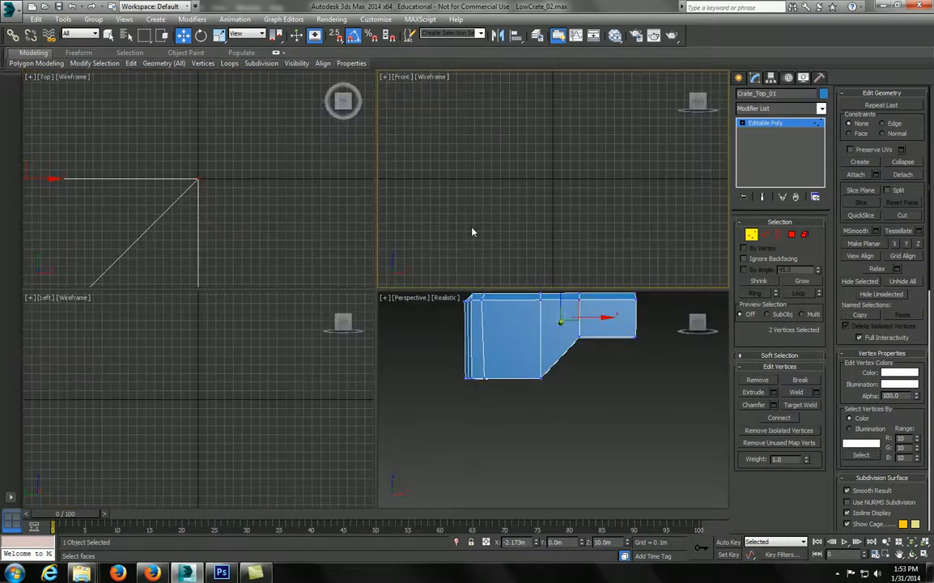
pyautogui.press('z')
pyautogui.scroll(2, 498, 223)
pyautogui.rightClick(231, 239)
pyautogui.press('z')
pyautogui.scroll(-5, 233, 251)
pyautogui.moveTo(232, 243); pyautogui.dragTo(241, 154, button='middle')
pyautogui.rightClick(220, 389)
pyautogui.press('z')
pyautogui.moveTo(209, 406); pyautogui.dragTo(215, 377, button='middle')
pyautogui.rightClick(559, 371)
pyautogui.press('z')
pyautogui.keyDown('alt'); pyautogui.moveTo(483, 370); pyautogui.dragTo(445, 349, button='middle'); pyautogui.keyUp('alt')
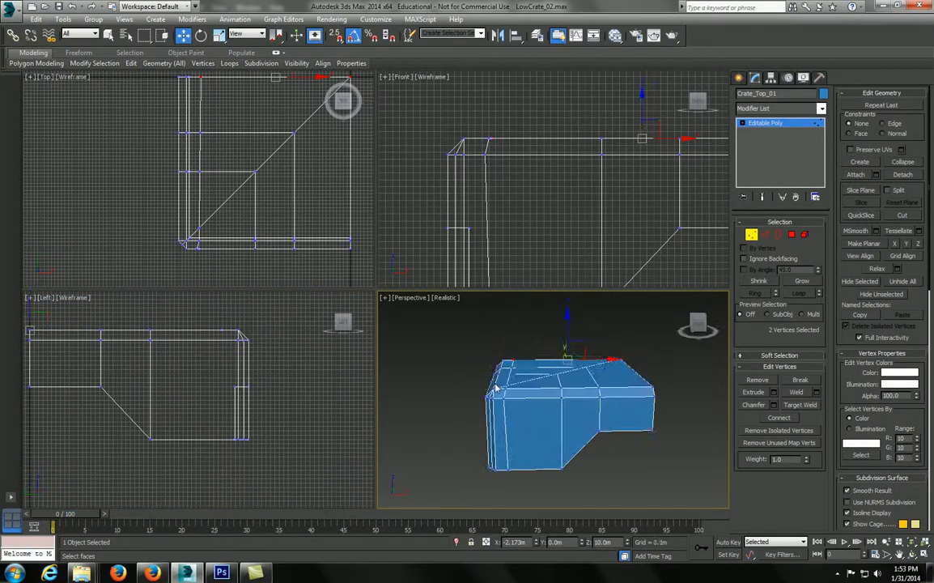
# Select the newly cut edge line at edge level and inspect its slant in the enlarged Front view
pyautogui.press('2')
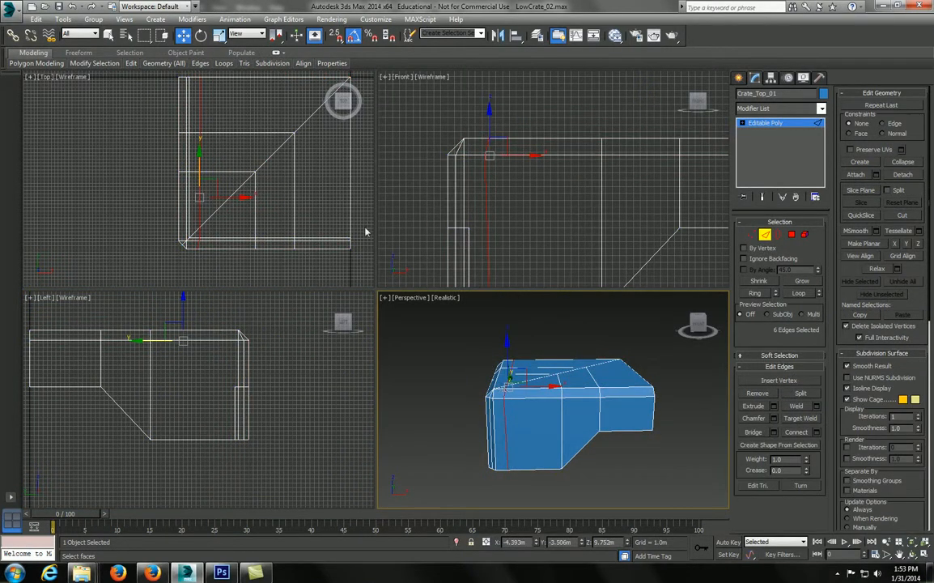
pyautogui.hotkey('alt', '2')
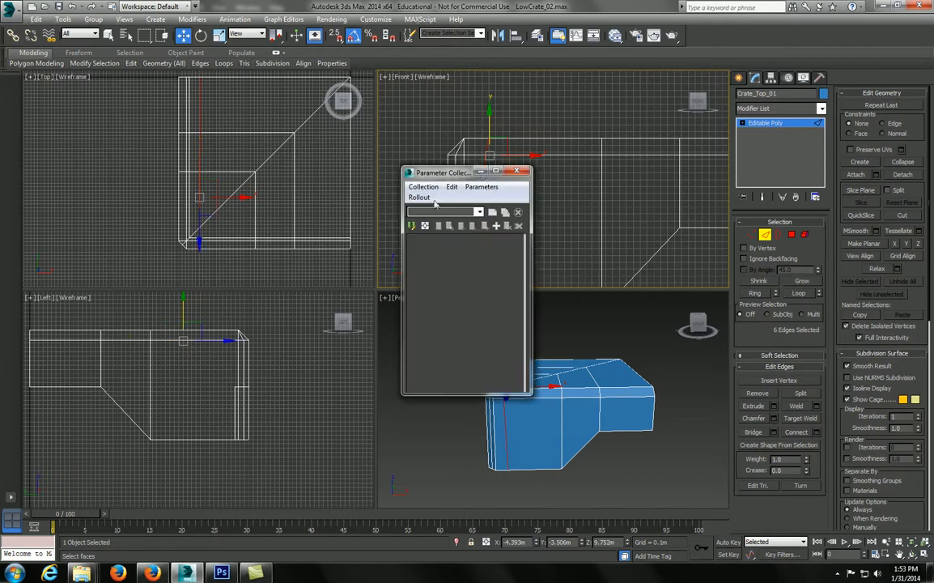
pyautogui.click(515, 172)
pyautogui.moveTo(479, 175); pyautogui.dragTo(481, 132, button='middle')
pyautogui.hotkey('alt', 'w')
pyautogui.moveTo(473, 172); pyautogui.dragTo(499, 169, button='middle')
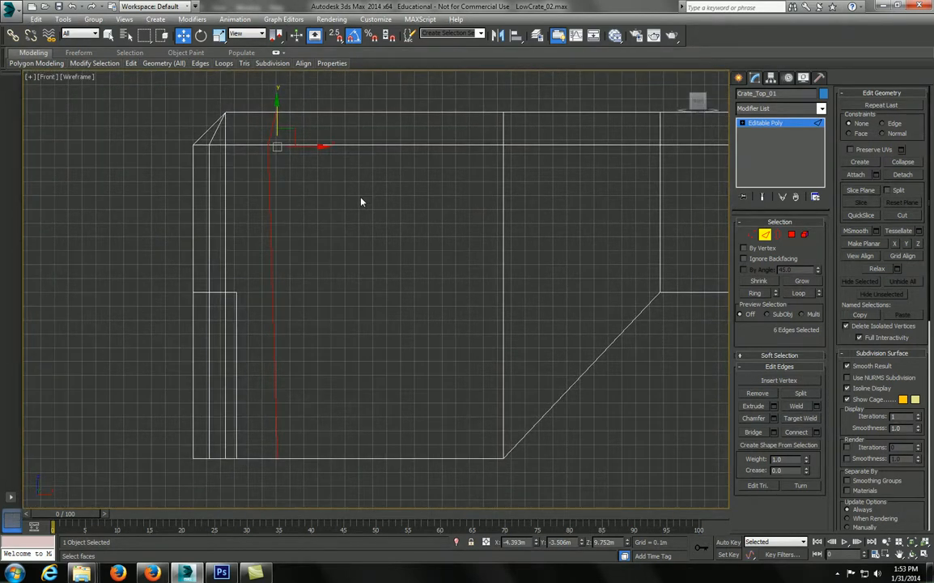
pyautogui.hotkey('alt', 'w')
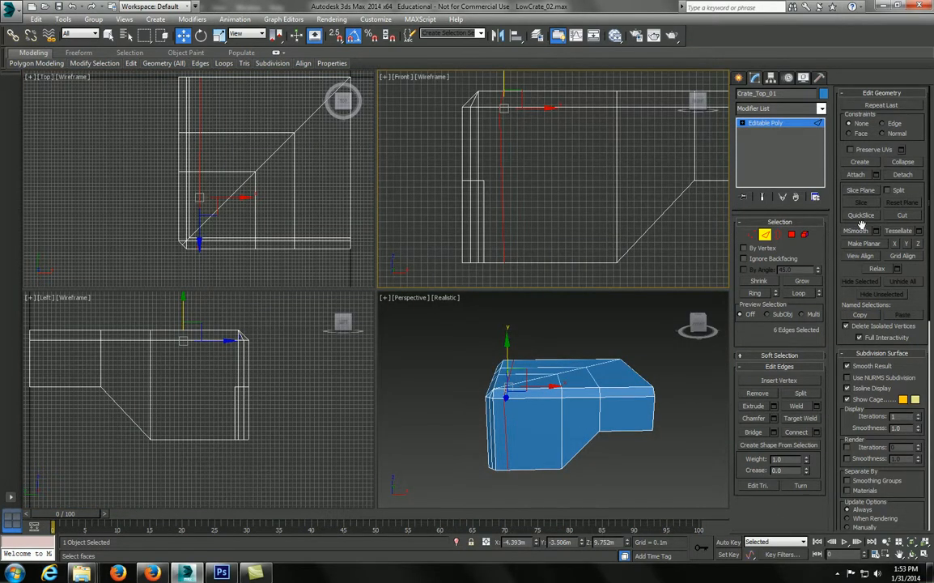
# Straighten the six selected cut edges into one plane along the X axis
pyautogui.keyDown('alt'); pyautogui.moveTo(518, 340); pyautogui.dragTo(544, 315, button='middle'); pyautogui.keyUp('alt')
pyautogui.moveTo(526, 195)
pyautogui.mouseDown(button='middle')
pyautogui.moveTo(530, 222)
pyautogui.moveTo(512, 245)
pyautogui.moveTo(509, 189)
pyautogui.mouseUp(button='middle')
pyautogui.scroll(-2, 512, 245)
pyautogui.moveTo(514, 350); pyautogui.dragTo(522, 380, button='middle')
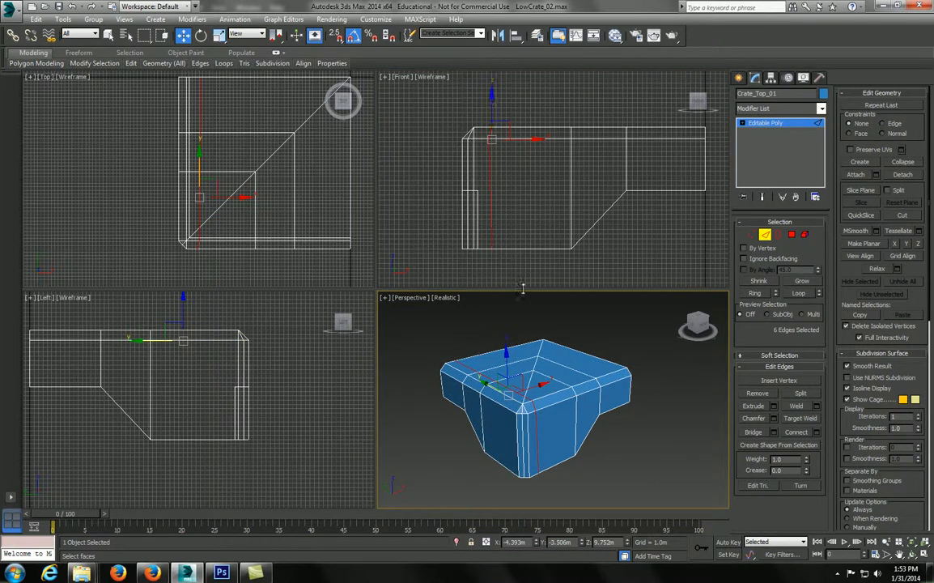
pyautogui.moveTo(507, 158); pyautogui.dragTo(507, 181, button='middle')
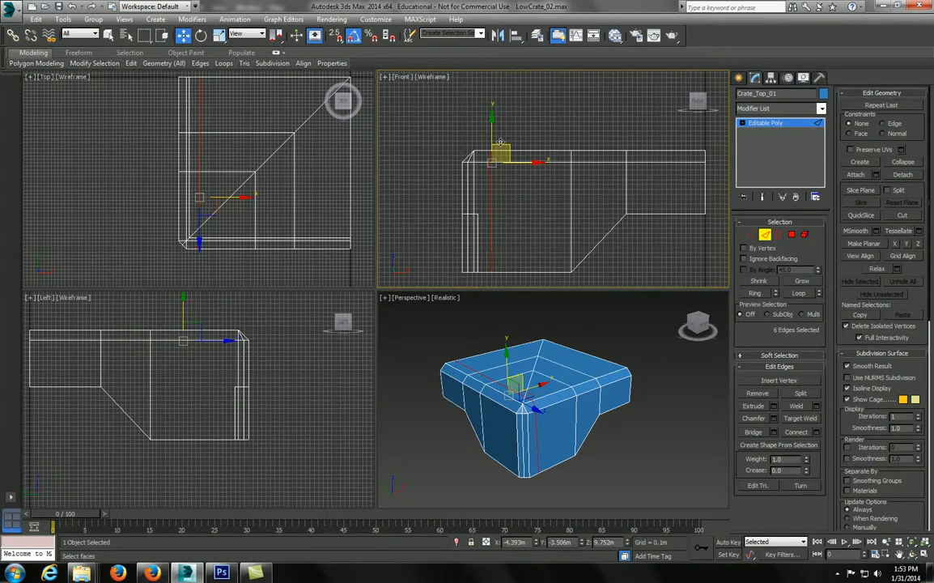
pyautogui.keyDown('alt'); pyautogui.moveTo(615, 325); pyautogui.dragTo(555, 402, button='middle'); pyautogui.keyUp('alt')
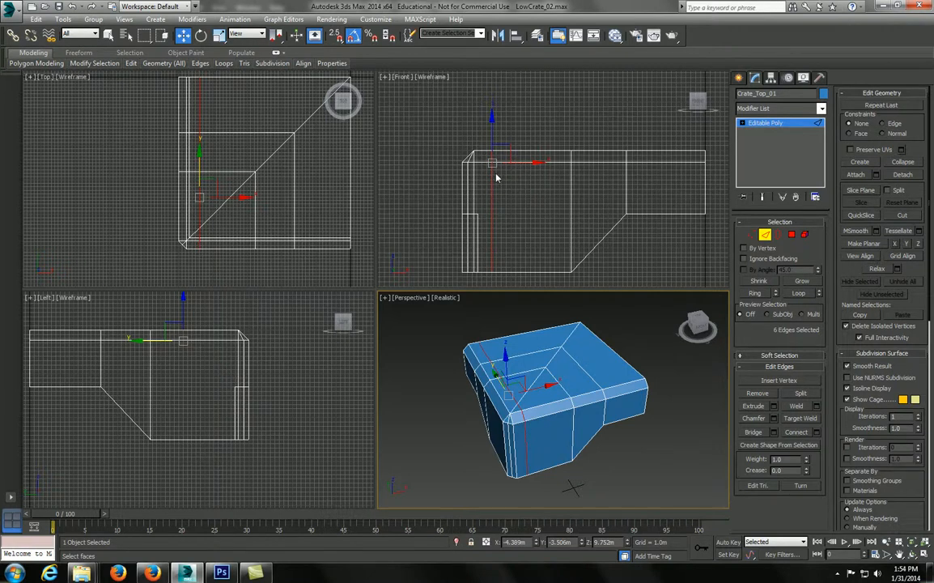
# Try moving the straightened edge line inward along the X axis to about -4.238 m
pyautogui.moveTo(526, 163); pyautogui.dragTo(538, 174)
pyautogui.keyDown('alt'); pyautogui.moveTo(528, 371); pyautogui.dragTo(536, 421, button='middle'); pyautogui.keyUp('alt')
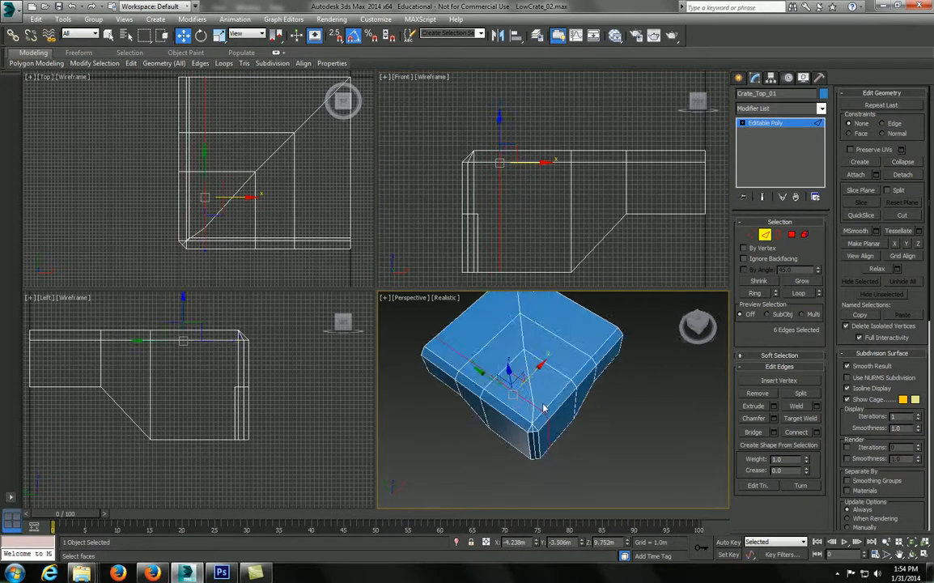
pyautogui.hotkey('ctrl', 'z')
pyautogui.keyDown('alt'); pyautogui.moveTo(481, 446); pyautogui.dragTo(495, 440, button='middle'); pyautogui.keyUp('alt')
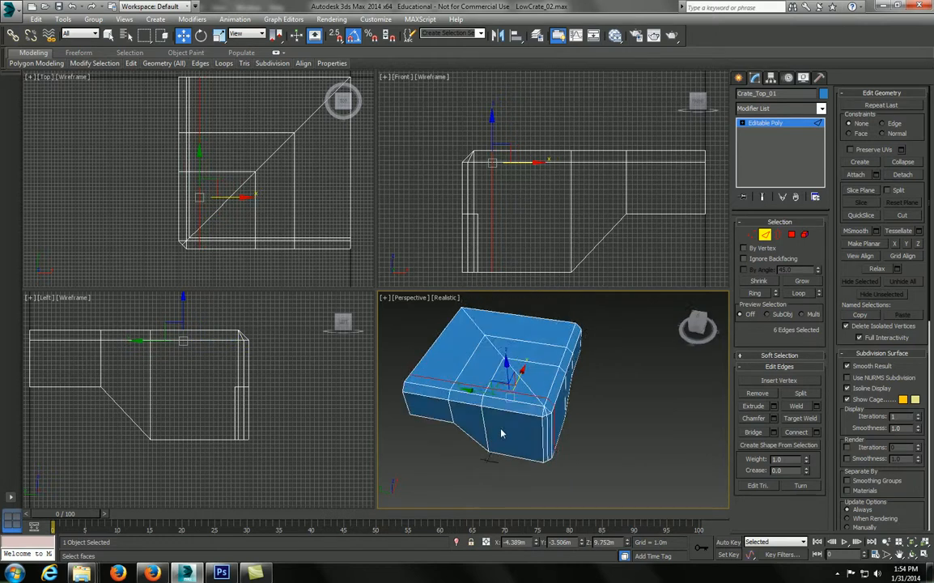
# At polygon level, select the side, bevel and top polygons beside the corner, and add the small corner bevel polygon
pyautogui.click(766, 236)
pyautogui.keyDown('alt'); pyautogui.moveTo(576, 406); pyautogui.dragTo(572, 382, button='middle'); pyautogui.keyUp('alt')
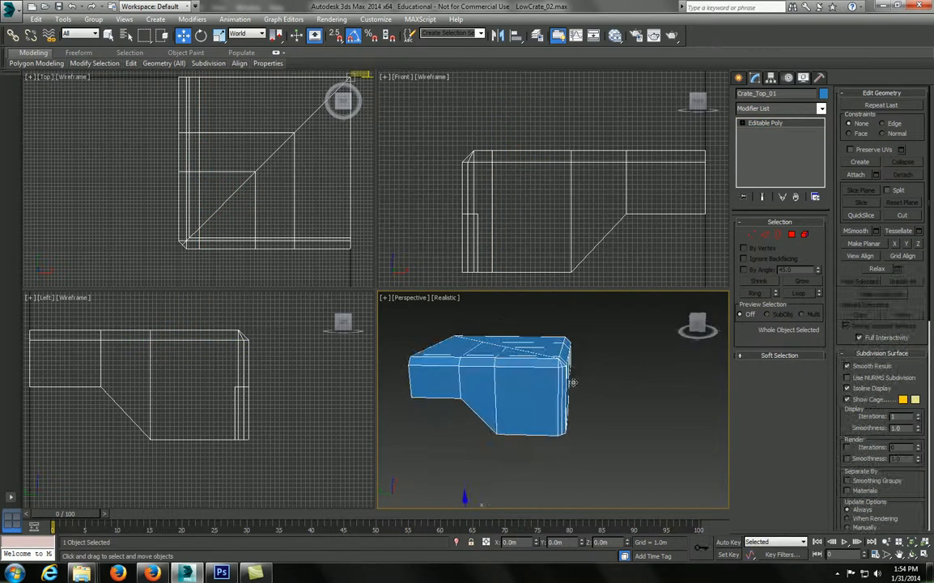
pyautogui.press('4')
pyautogui.moveTo(539, 328); pyautogui.dragTo(532, 438)
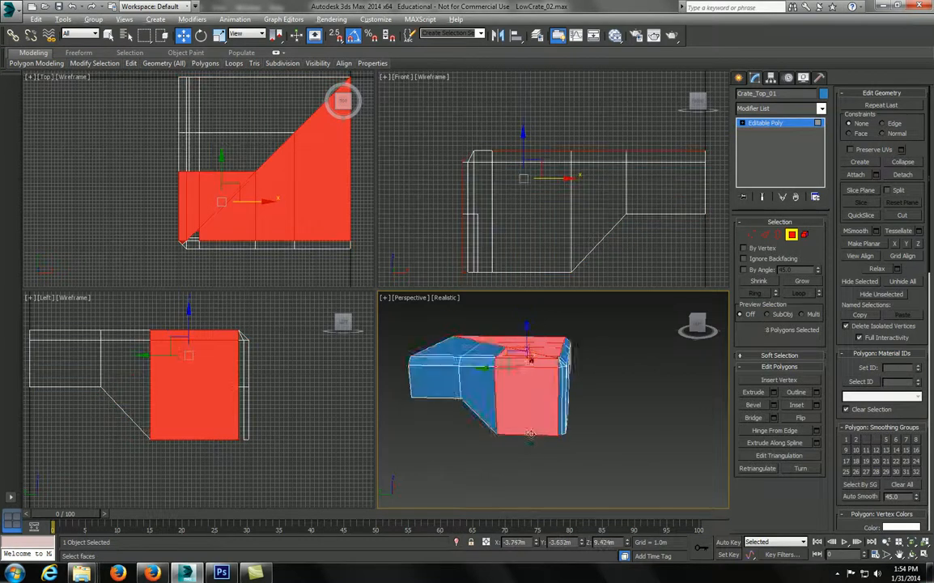
pyautogui.keyDown('alt'); pyautogui.moveTo(532, 440); pyautogui.dragTo(547, 461, button='middle'); pyautogui.keyUp('alt')
pyautogui.keyDown('ctrl'); pyautogui.click(560, 367); pyautogui.keyUp('ctrl')
pyautogui.keyDown('alt'); pyautogui.moveTo(565, 403); pyautogui.dragTo(554, 396, button='middle'); pyautogui.keyUp('alt')
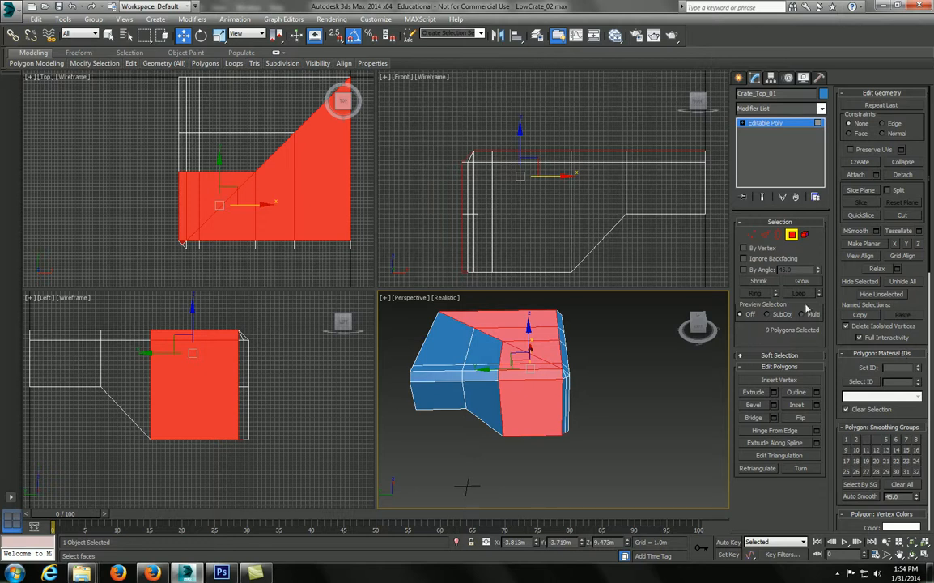
# Activate the slice plane on the selected corner polygons and rotate it upright, perpendicular to the Y axis
pyautogui.click(872, 217)
pyautogui.click(872, 218)
pyautogui.click(862, 190)
pyautogui.keyDown('alt'); pyautogui.moveTo(529, 358); pyautogui.dragTo(497, 379, button='middle'); pyautogui.keyUp('alt')
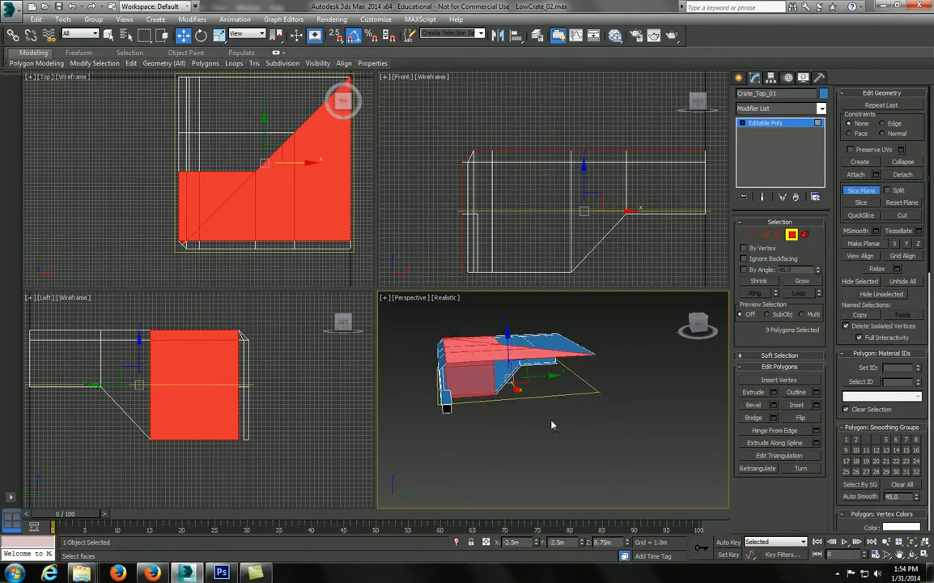
pyautogui.press('e')
pyautogui.moveTo(506, 379); pyautogui.dragTo(566, 381)
pyautogui.keyDown('alt'); pyautogui.moveTo(566, 380); pyautogui.dragTo(576, 415, button='middle'); pyautogui.keyUp('alt')
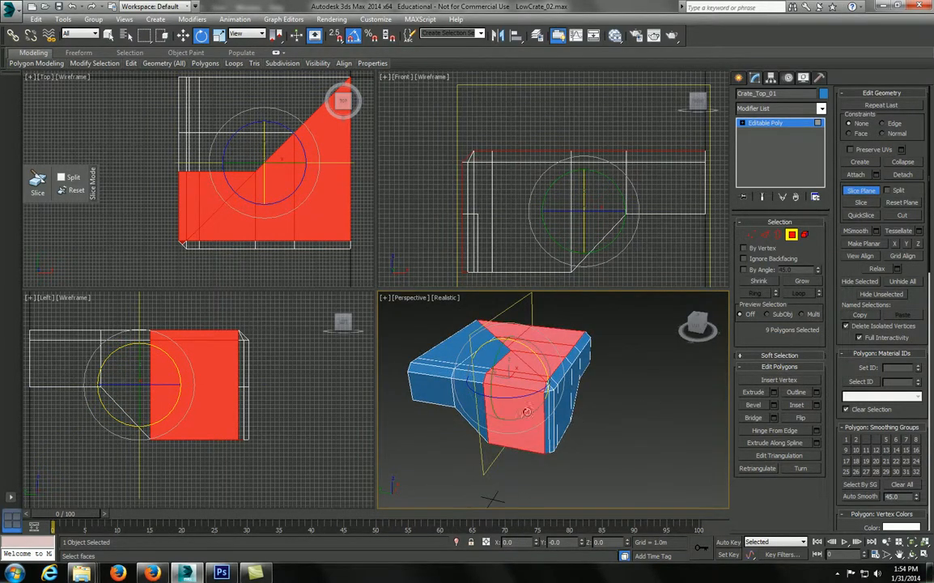
# Move the upright slice plane along the Y axis to about -4.386 m, just inside the chamfered corner
pyautogui.press('w')
pyautogui.moveTo(444, 337); pyautogui.dragTo(527, 388)
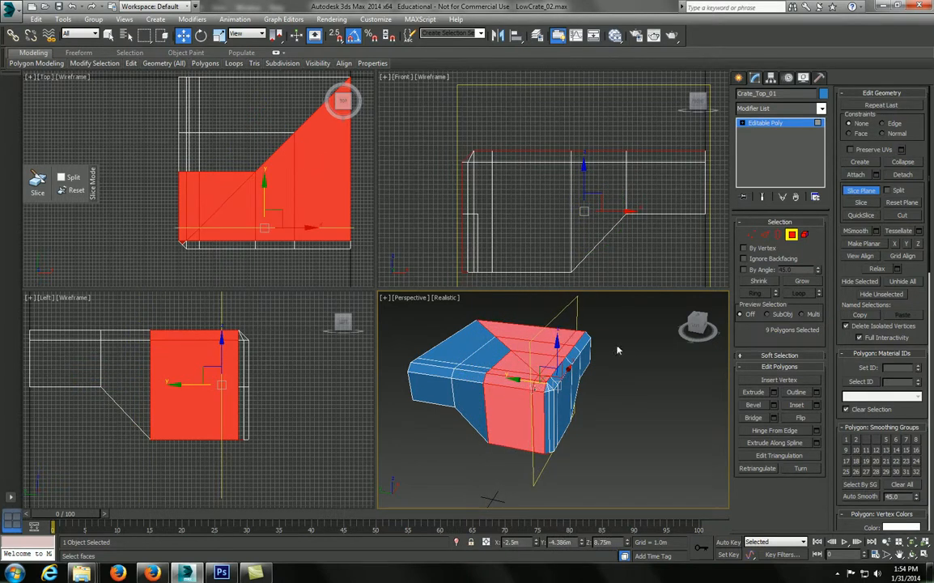
pyautogui.scroll(5, 559, 407)
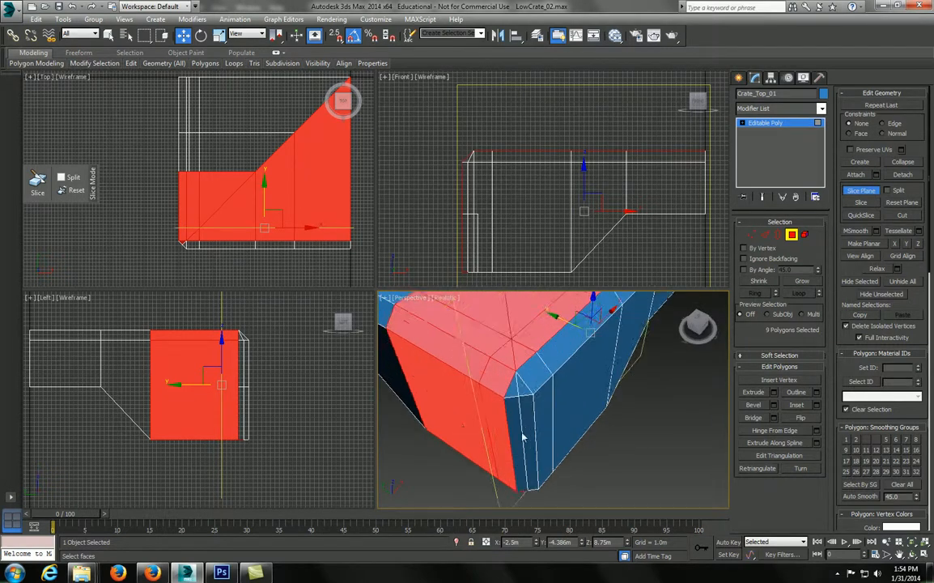
pyautogui.keyDown('alt'); pyautogui.moveTo(565, 322); pyautogui.dragTo(557, 333, button='middle'); pyautogui.keyUp('alt')
pyautogui.moveTo(562, 325)
pyautogui.mouseDown()
pyautogui.moveTo(552, 323)
pyautogui.moveTo(561, 325)
pyautogui.mouseUp()
pyautogui.scroll(-5, 561, 380)
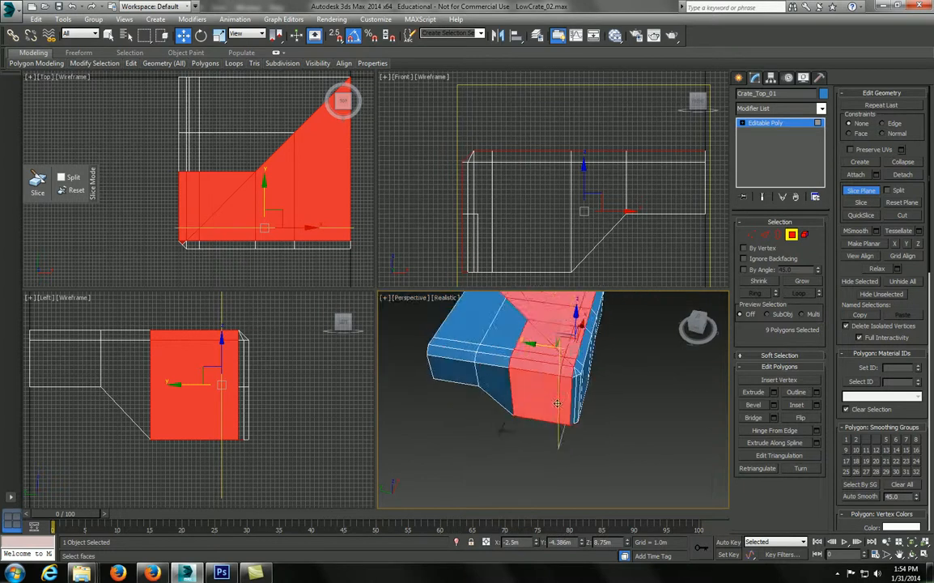
# Slice the selected polygons at the plane, leave slice mode, and clear the polygon selection in the enlarged Perspective view
pyautogui.click(870, 203)
pyautogui.click(866, 192)
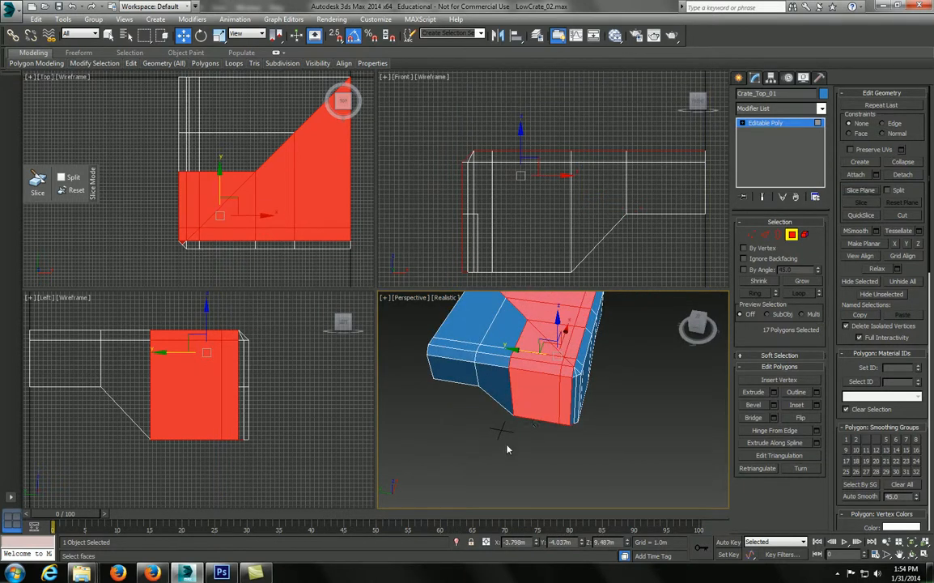
pyautogui.keyDown('alt'); pyautogui.moveTo(507, 446); pyautogui.dragTo(559, 446, button='middle'); pyautogui.keyUp('alt')
pyautogui.hotkey('alt', 'w')
pyautogui.click(554, 367)
pyautogui.moveTo(429, 276); pyautogui.dragTo(506, 339, button='middle')
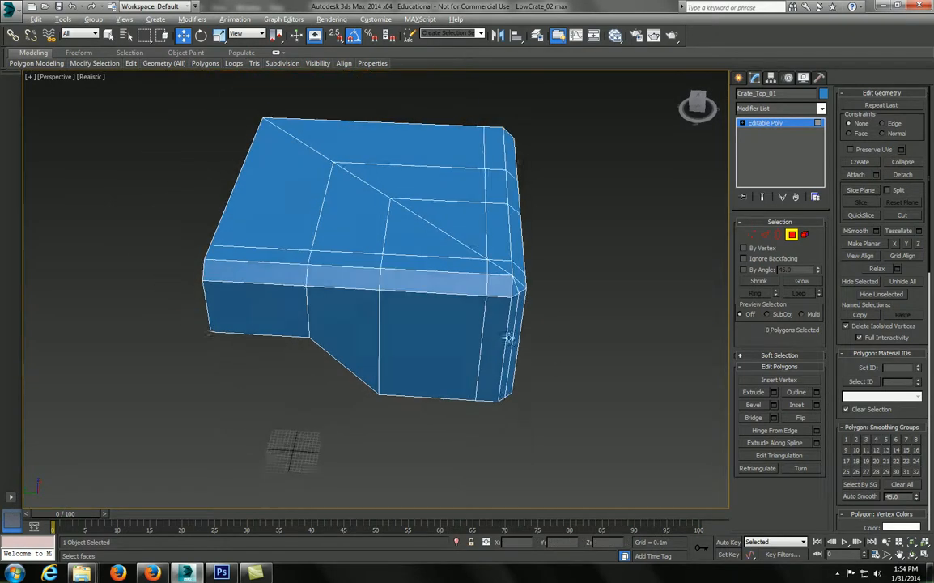
# Select the six inner top polygons and try insetting them as a group by about 0.376 m
pyautogui.moveTo(218, 84); pyautogui.dragTo(384, 196)
pyautogui.keyDown('alt'); pyautogui.moveTo(385, 196); pyautogui.dragTo(381, 235, button='middle'); pyautogui.keyUp('alt')
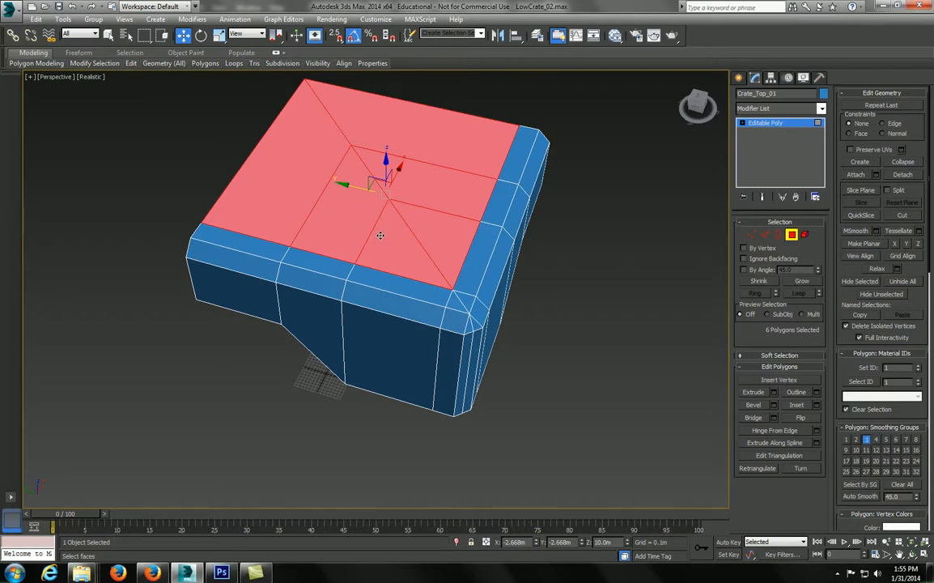
pyautogui.rightClick(377, 232)
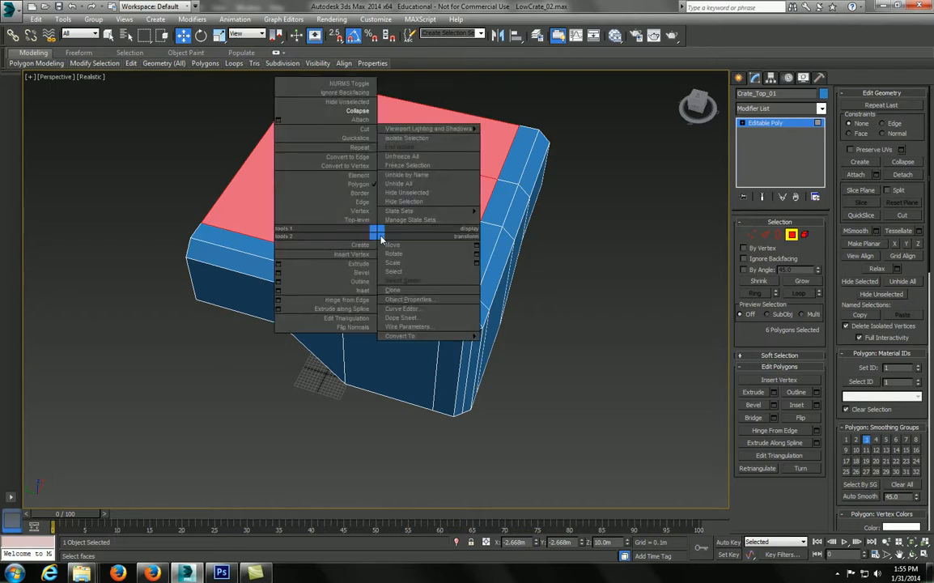
pyautogui.click(279, 292)
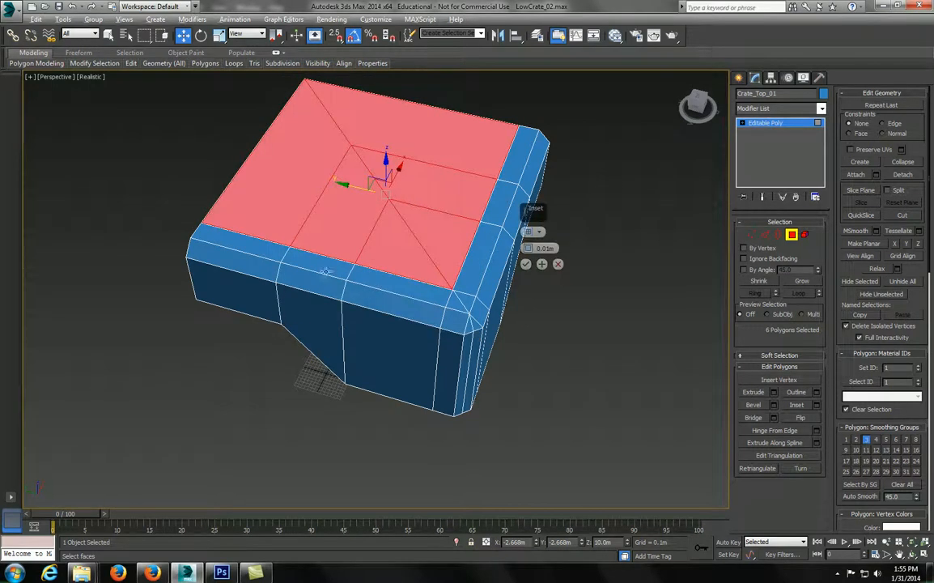
pyautogui.keyDown('alt'); pyautogui.moveTo(323, 271); pyautogui.dragTo(407, 272, button='middle'); pyautogui.keyUp('alt')
pyautogui.moveTo(528, 249); pyautogui.dragTo(503, 146)
pyautogui.scroll(8, 504, 146)
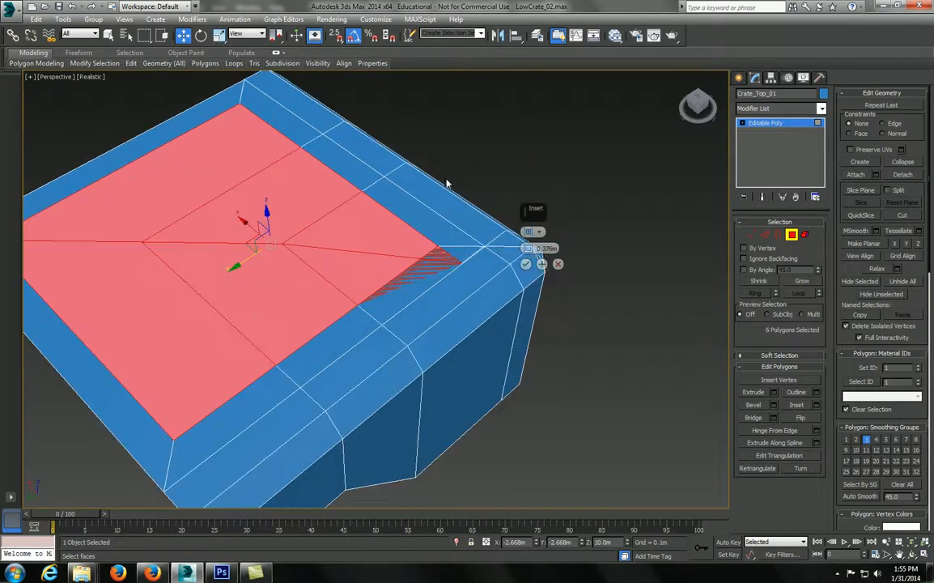
pyautogui.moveTo(406, 279); pyautogui.dragTo(377, 279, button='middle')
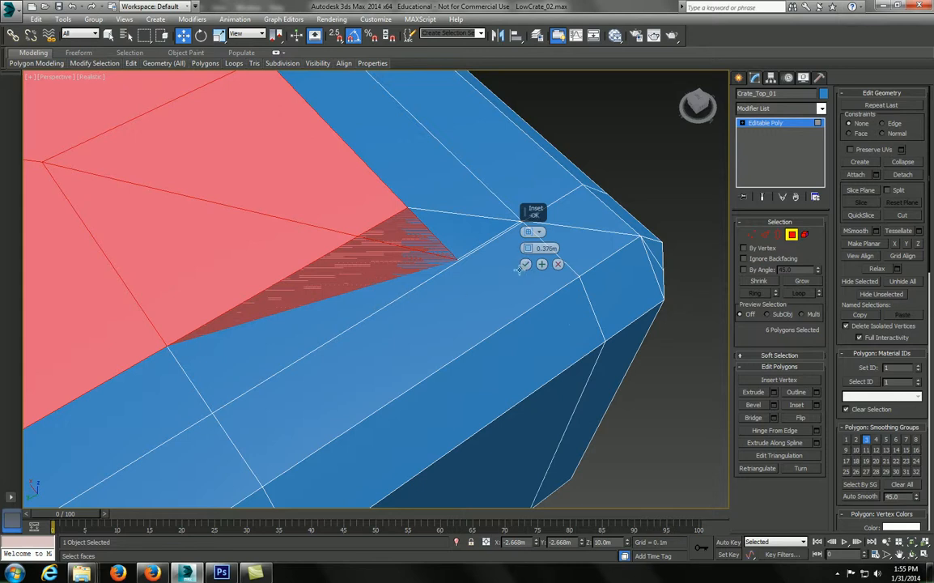
pyautogui.scroll(6, 408, 245)
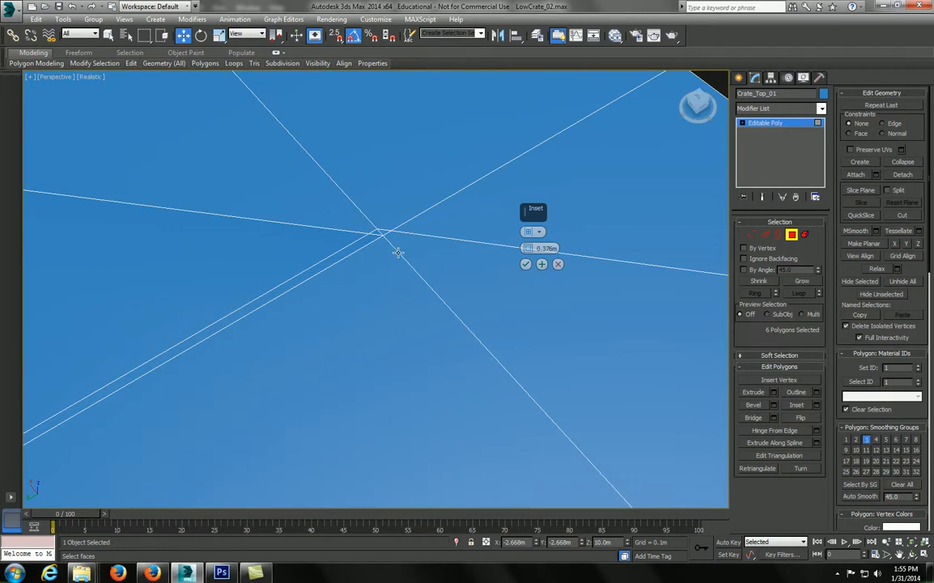
pyautogui.scroll(-8, 407, 246)
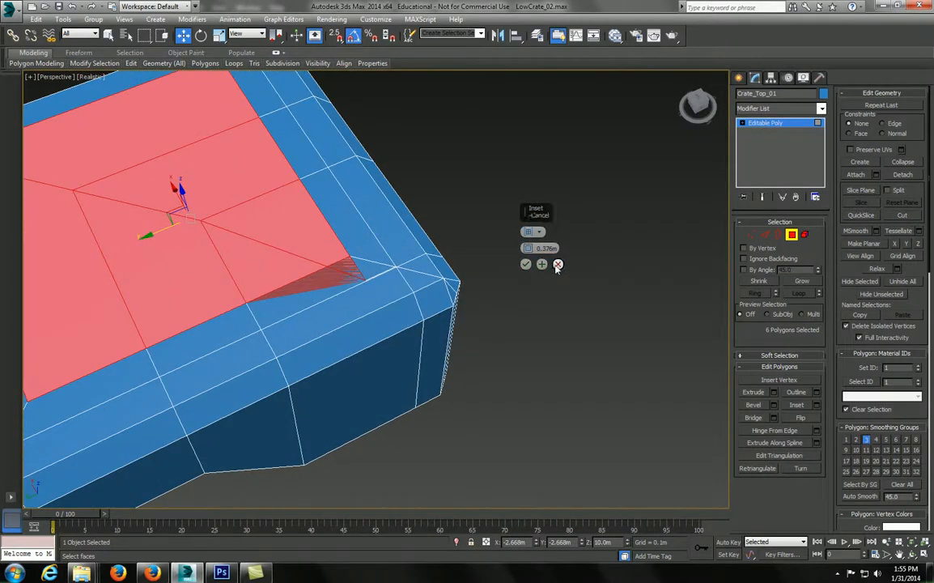
pyautogui.click(557, 265)
# At vertex level, select and examine the closely spaced vertices where the support edges cross the diagonal near the top corner
pyautogui.press('1')
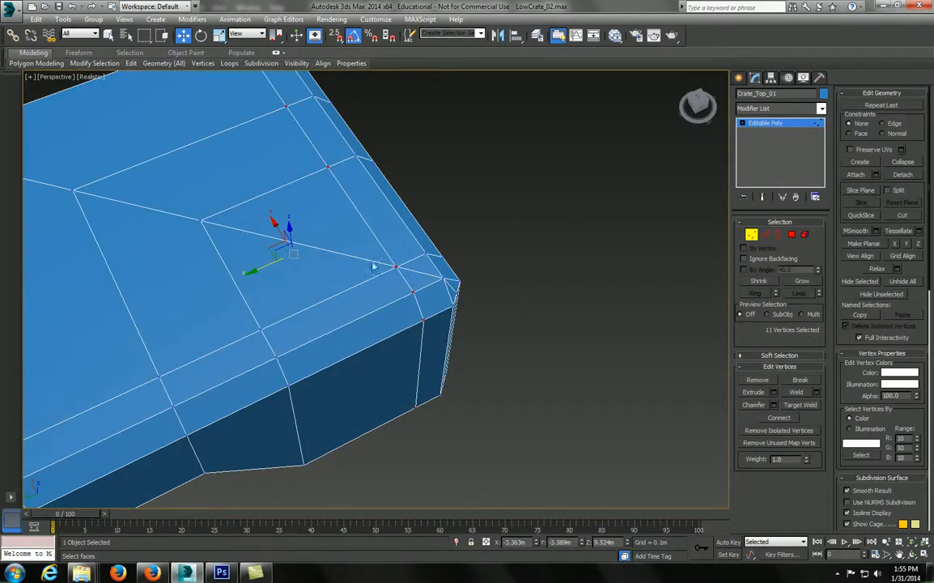
pyautogui.moveTo(406, 277); pyautogui.dragTo(386, 253)
pyautogui.scroll(3, 396, 243)
pyautogui.keyDown('alt'); pyautogui.moveTo(534, 304); pyautogui.dragTo(515, 281, button='middle'); pyautogui.keyUp('alt')
pyautogui.scroll(5, 515, 281)
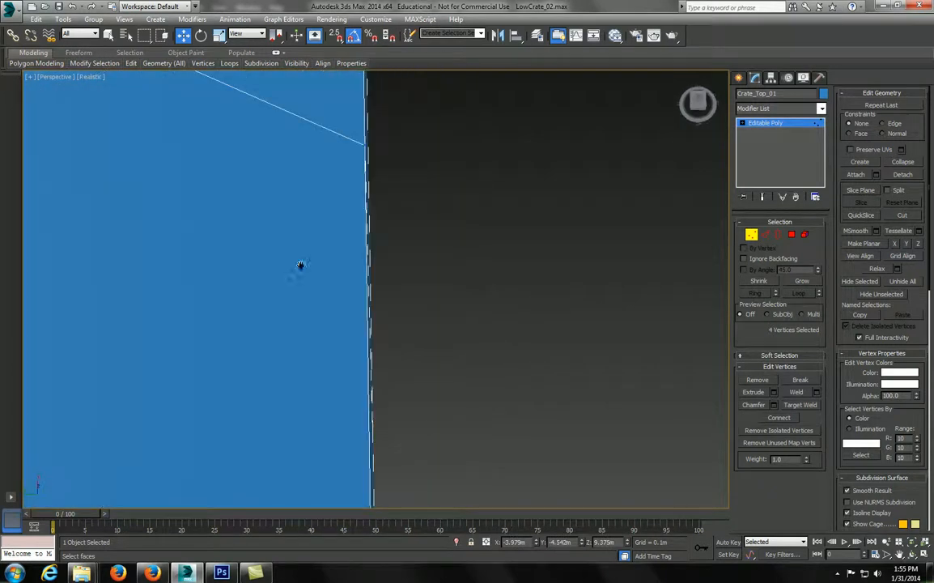
pyautogui.scroll(-4, 395, 305)
pyautogui.moveTo(333, 286); pyautogui.dragTo(284, 254)
pyautogui.keyDown('alt'); pyautogui.moveTo(301, 283); pyautogui.dragTo(264, 272, button='middle'); pyautogui.keyUp('alt')
pyautogui.click(276, 270)
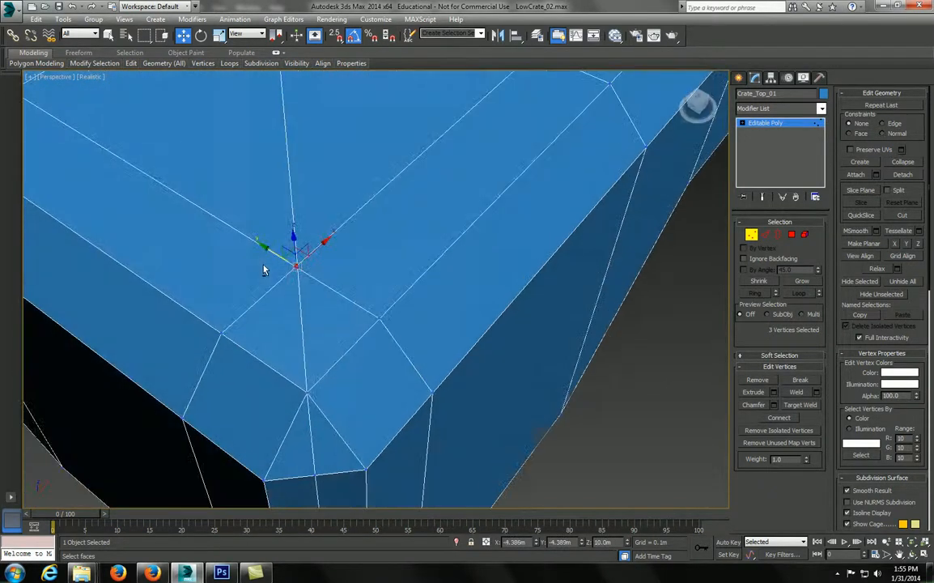
pyautogui.scroll(-7, 325, 284)
pyautogui.click(321, 281)
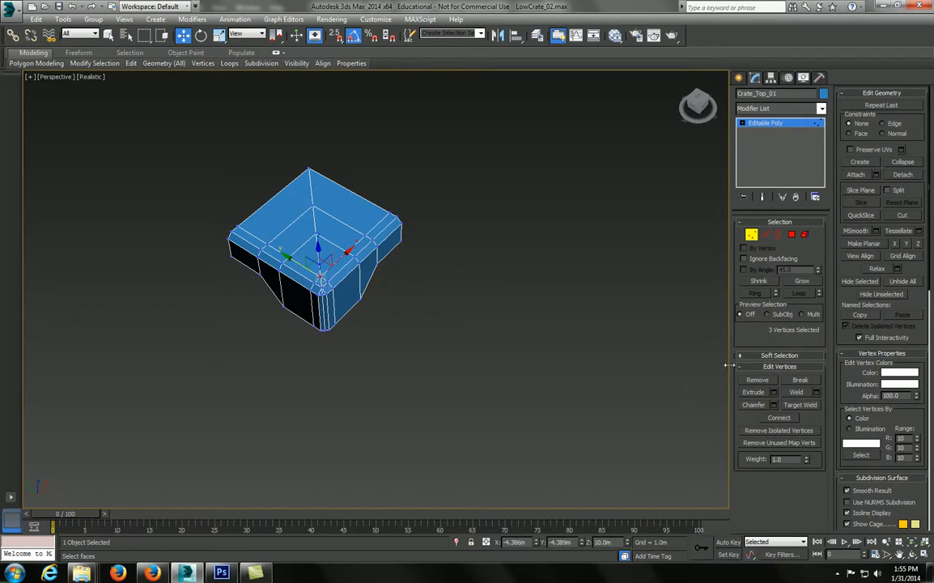
pyautogui.keyDown('alt'); pyautogui.moveTo(356, 292); pyautogui.dragTo(318, 261, button='middle'); pyautogui.keyUp('alt')
pyautogui.scroll(7, 318, 276)
pyautogui.scroll(-2, 290, 307)
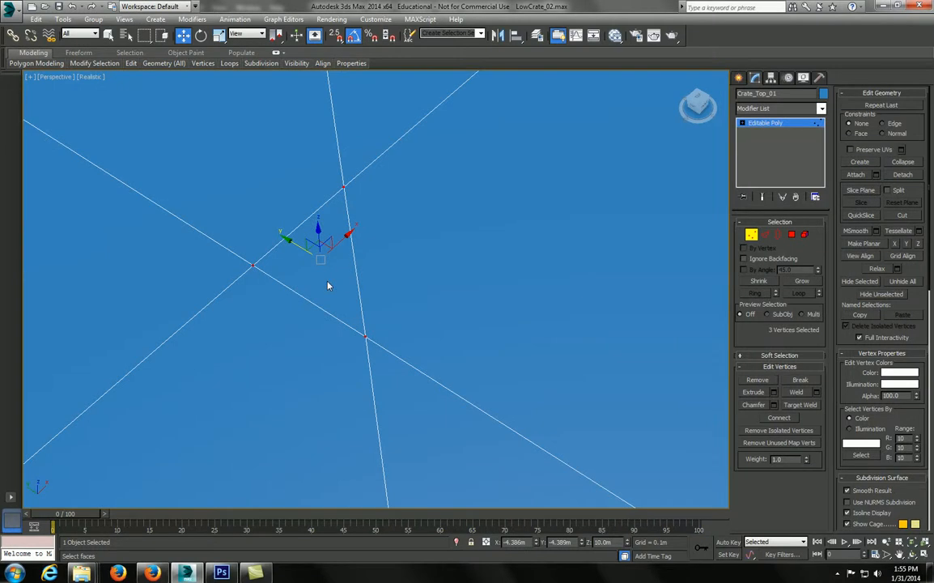
# At polygon level, collapse the tiny triangle where the support edges cross the diagonal into a single vertex
pyautogui.press('4')
pyautogui.scroll(-3, 328, 284)
pyautogui.rightClick(327, 280)
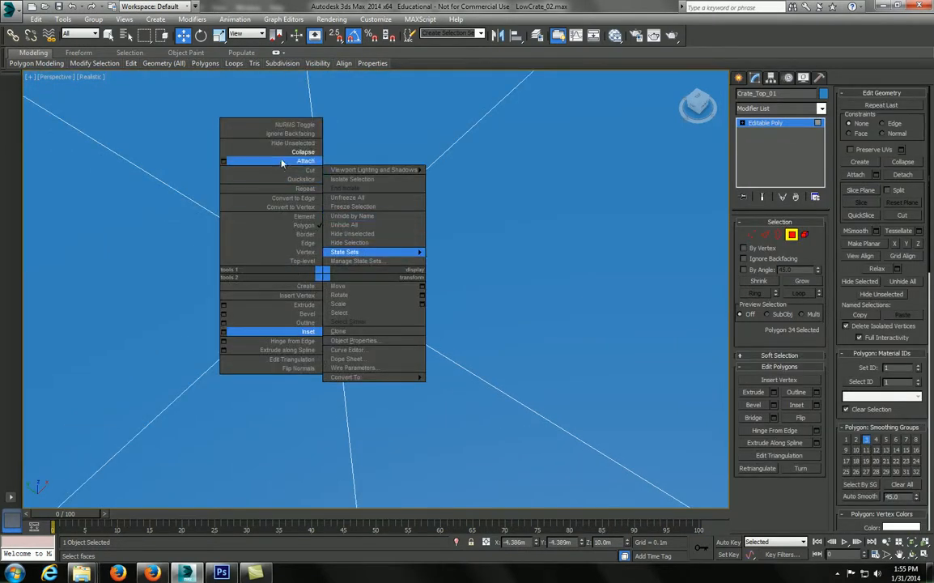
pyautogui.click(327, 265)
pyautogui.scroll(-5, 327, 265)
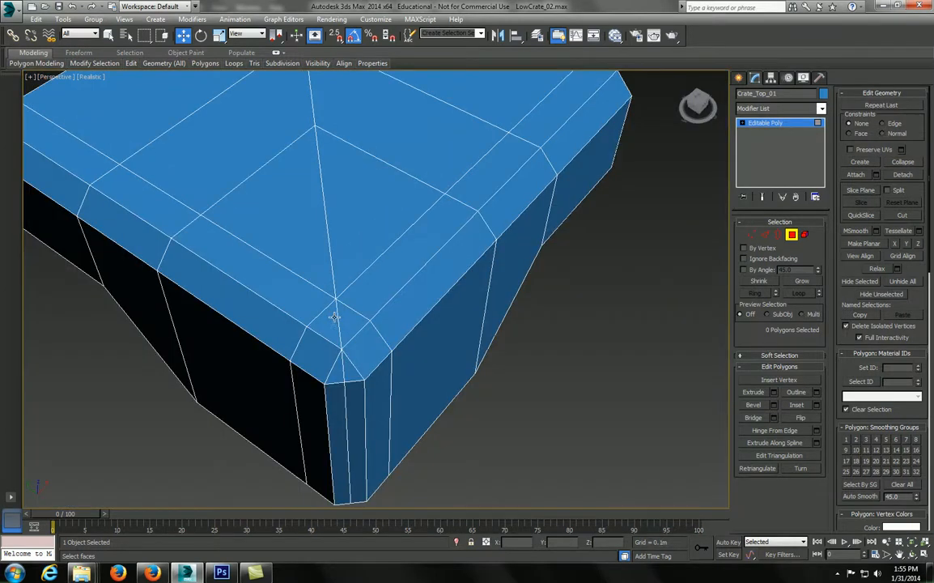
# Select the six inner top polygons and inset them as a group by a small amount
pyautogui.scroll(-5, 313, 264)
pyautogui.moveTo(313, 232); pyautogui.dragTo(345, 319)
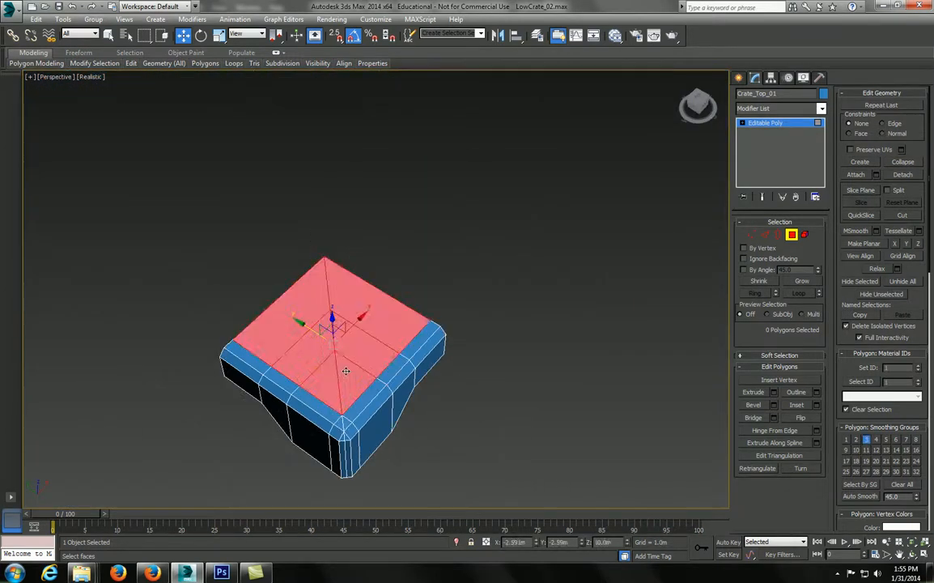
pyautogui.scroll(5, 344, 382)
pyautogui.keyDown('alt'); pyautogui.moveTo(344, 382); pyautogui.dragTo(357, 356, button='middle'); pyautogui.keyUp('alt')
pyautogui.rightClick(357, 356)
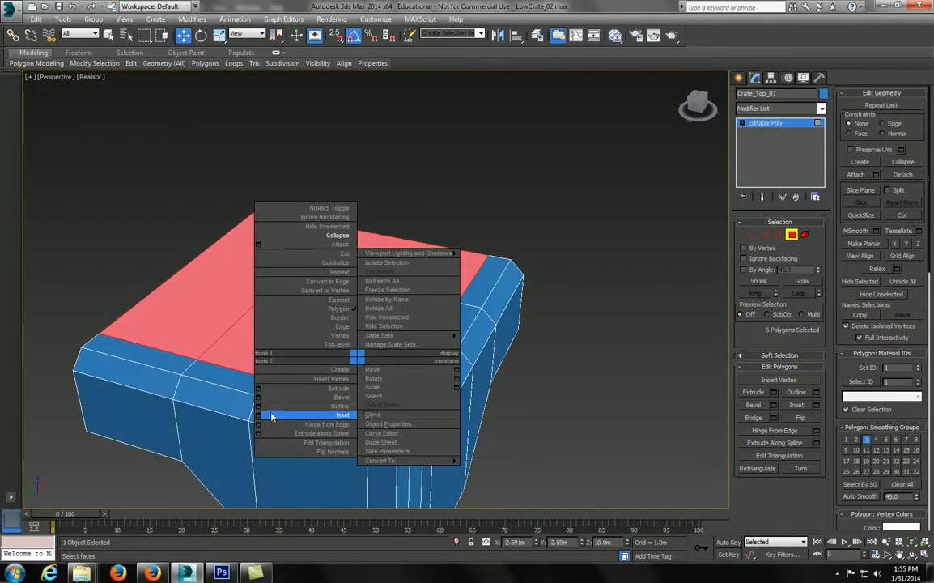
pyautogui.click(258, 415)
pyautogui.keyDown('alt'); pyautogui.moveTo(259, 416); pyautogui.dragTo(298, 376, button='middle'); pyautogui.keyUp('alt')
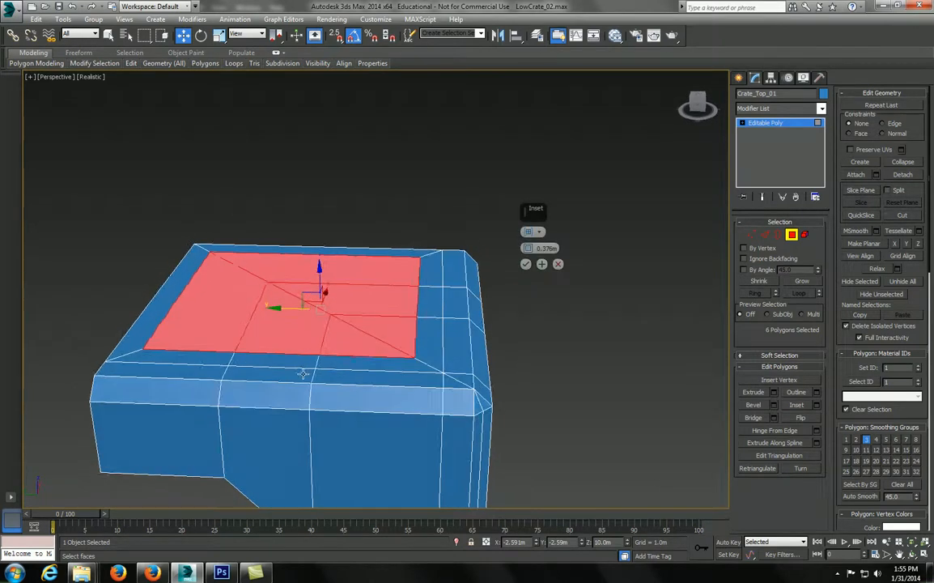
pyautogui.moveTo(527, 248); pyautogui.dragTo(522, 328)
pyautogui.click(526, 265)
pyautogui.keyDown('alt'); pyautogui.moveTo(474, 243); pyautogui.dragTo(361, 260, button='middle'); pyautogui.keyUp('alt')
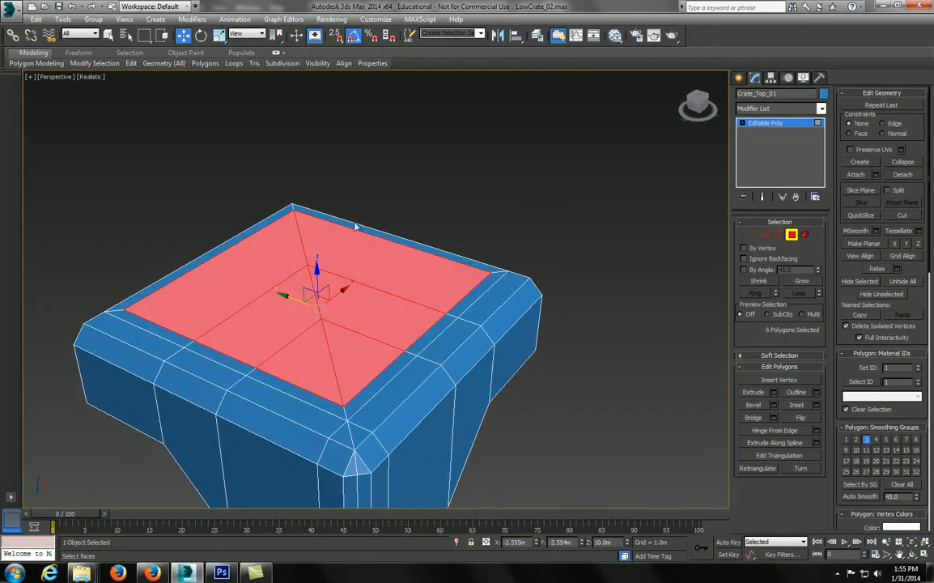
# Delete the two thin inset strip polygons along the open back sides of the top
pyautogui.click(342, 220)
pyautogui.keyDown('ctrl'); pyautogui.click(279, 214); pyautogui.keyUp('ctrl')
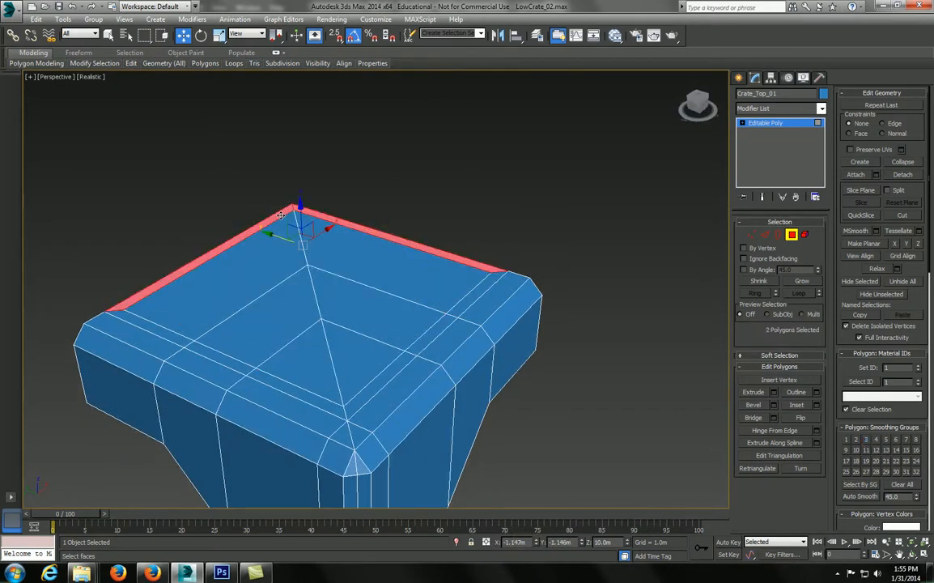
# At edge level, select one exposed outer edge of the top surface and frame it in the enlarged Top view
pyautogui.press('2')
pyautogui.click(255, 229)
pyautogui.click(255, 234)
pyautogui.hotkey('alt', 'e')
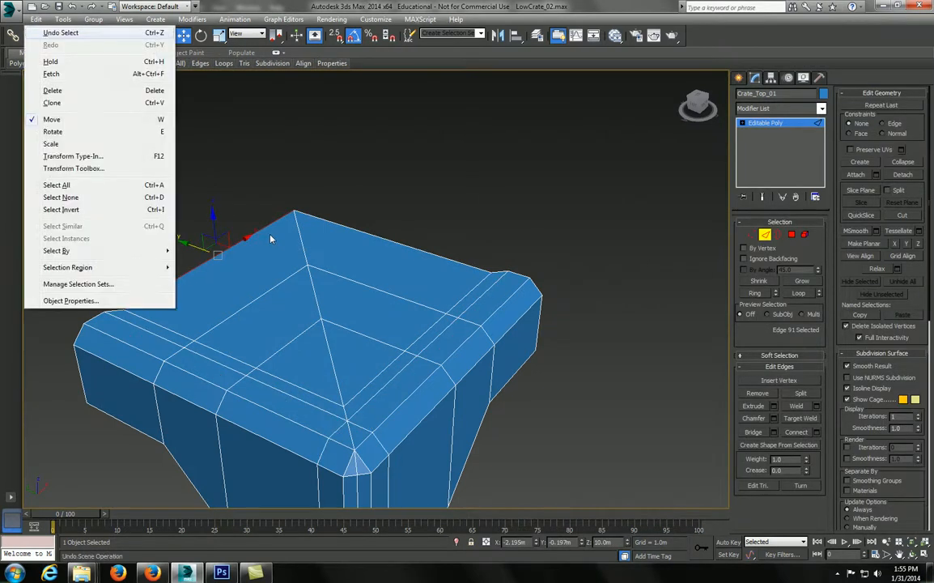
pyautogui.press('Escape')
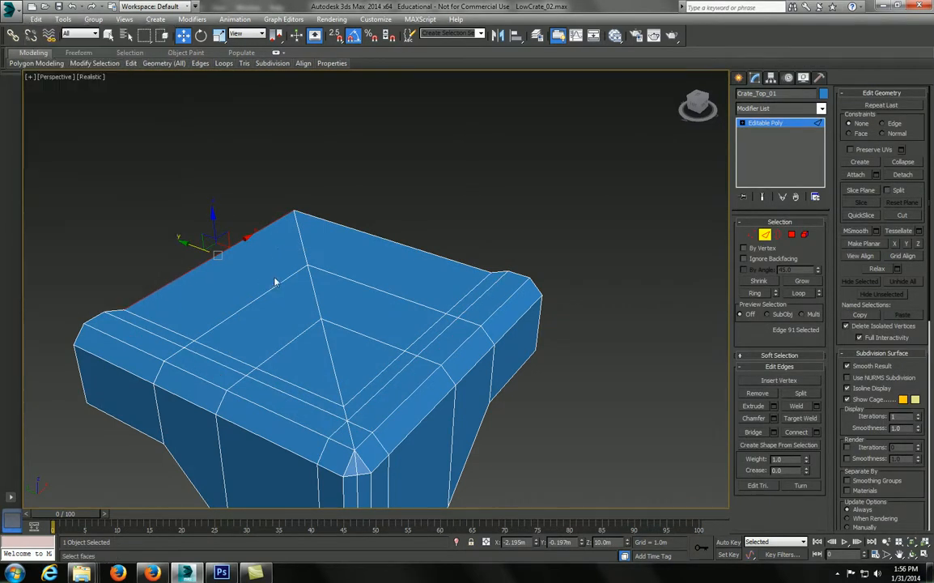
pyautogui.hotkey('alt', 'w')
pyautogui.middleClick(221, 127)
pyautogui.hotkey('alt', 'w')
pyautogui.moveTo(230, 153); pyautogui.dragTo(170, 307, button='middle')
pyautogui.scroll(4, 522, 272)
pyautogui.moveTo(409, 266); pyautogui.dragTo(490, 239, button='middle')
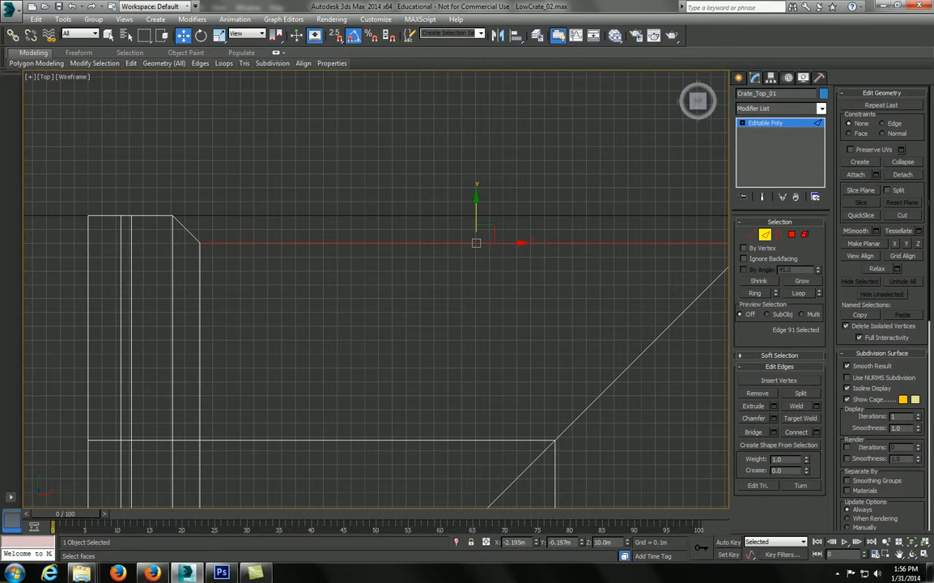
pyautogui.click(825, 572)
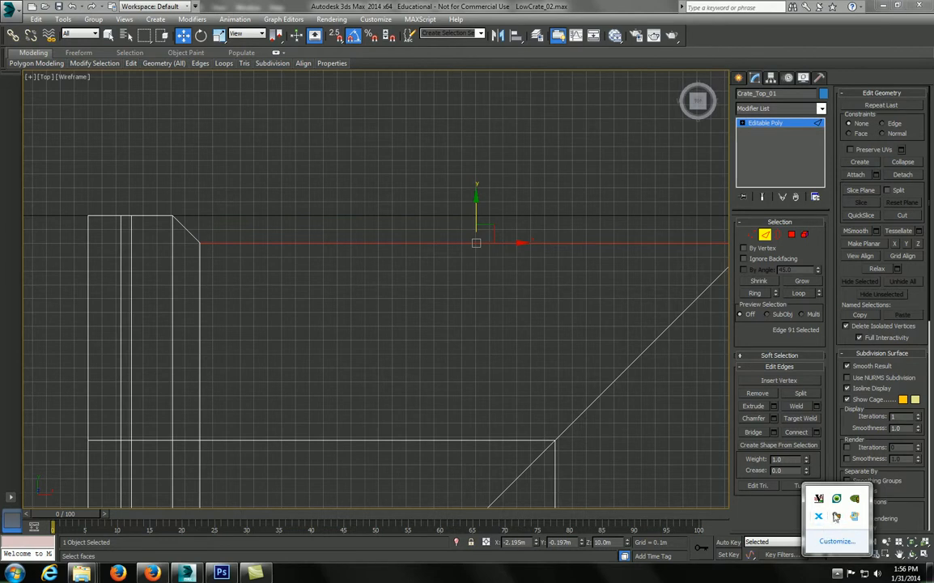
pyautogui.moveTo(411, 226); pyautogui.dragTo(390, 218, button='middle')
pyautogui.moveTo(116, 255); pyautogui.dragTo(192, 257, button='middle')
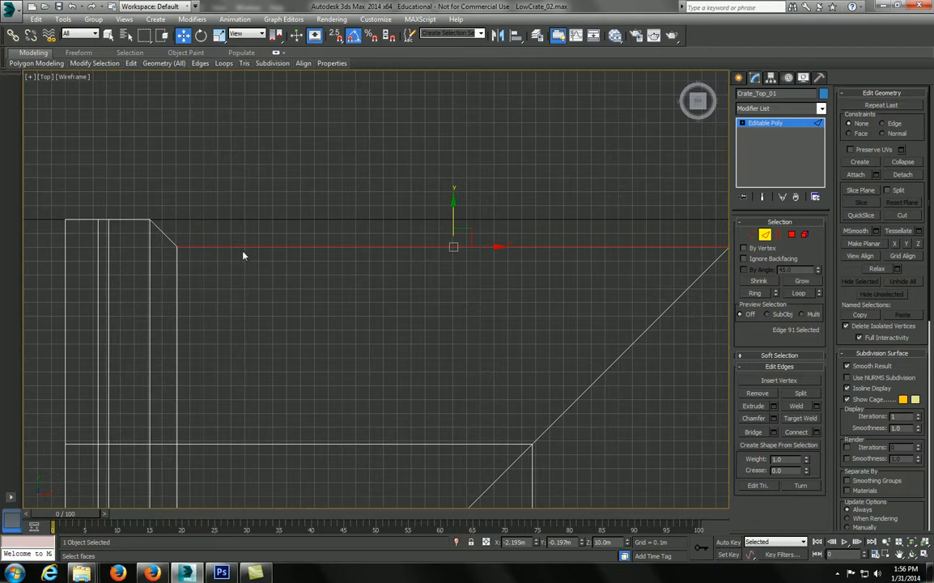
pyautogui.moveTo(269, 235); pyautogui.dragTo(397, 243, button='middle')
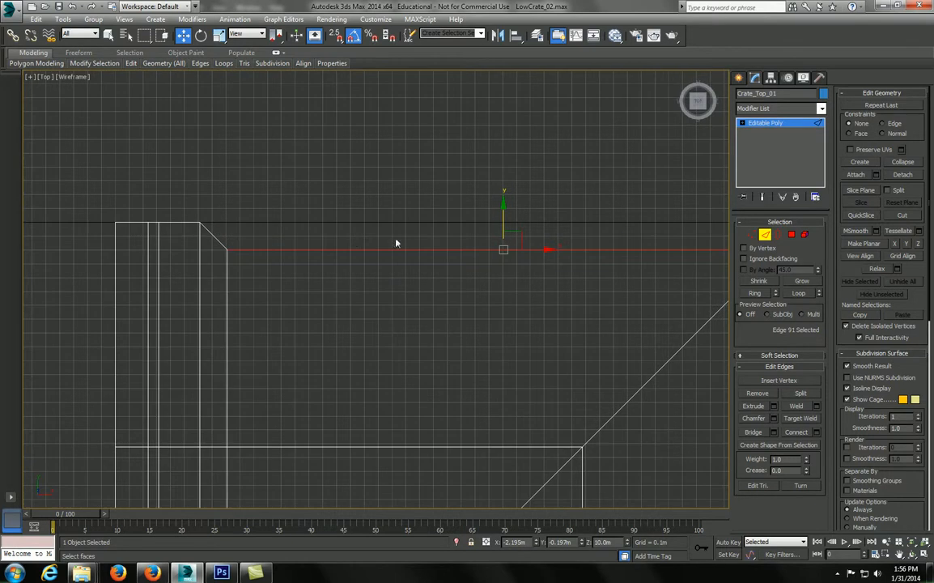
# Turn on 2.5D snapping and open the grid and snap settings with Vertex as the snap target
pyautogui.rightClick(184, 37)
pyautogui.click(533, 234)
pyautogui.rightClick(337, 38)
pyautogui.moveTo(478, 212); pyautogui.dragTo(705, 186)
pyautogui.moveTo(631, 179); pyautogui.dragTo(640, 68)
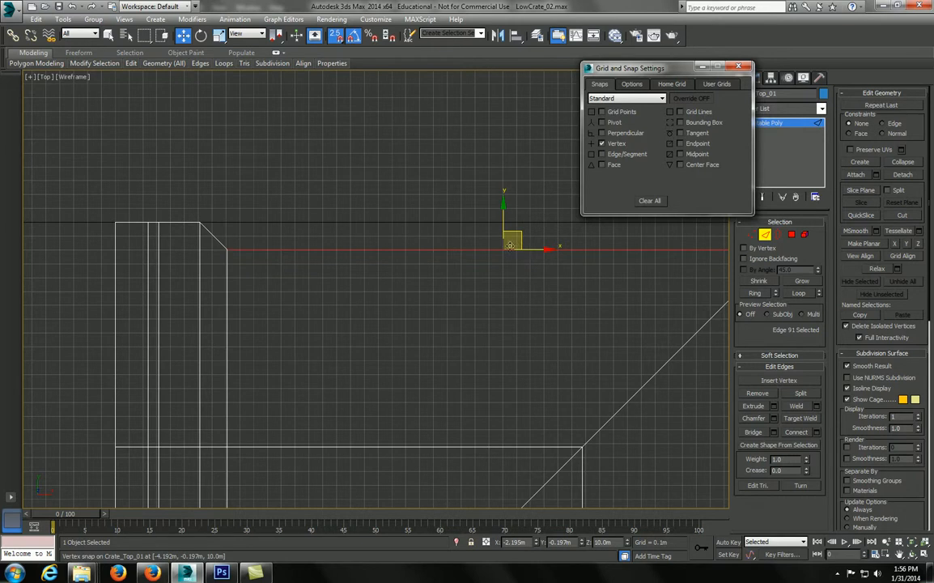
# Try moving the selected edge with vertex snapping on and no axis constraints
pyautogui.moveTo(502, 249); pyautogui.dragTo(235, 243)
pyautogui.rightClick(625, 182)
# Enable axis constraints for snapping and move the edge 0.197 m along Y, level with the outer strip's end vertex
pyautogui.click(632, 84)
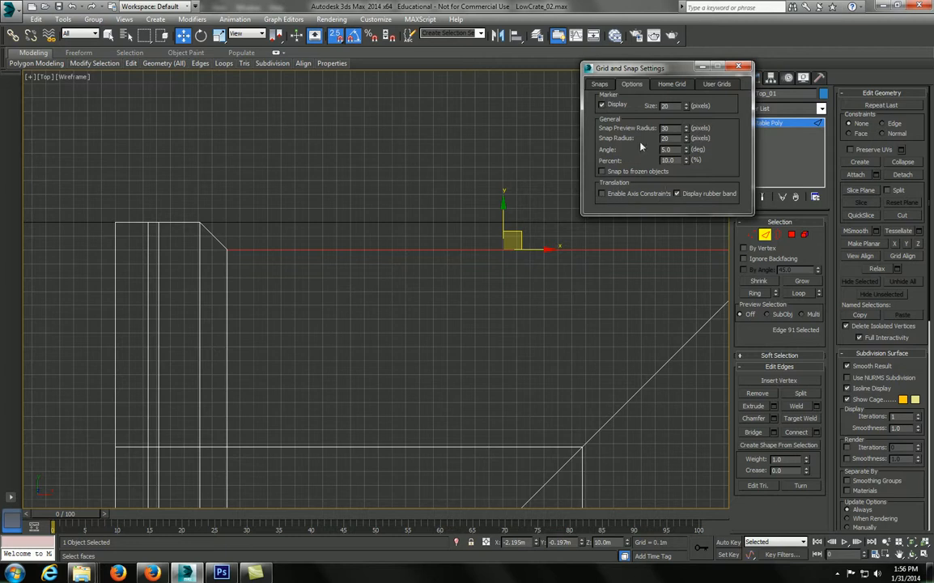
pyautogui.click(601, 193)
pyautogui.moveTo(501, 228); pyautogui.dragTo(196, 224)
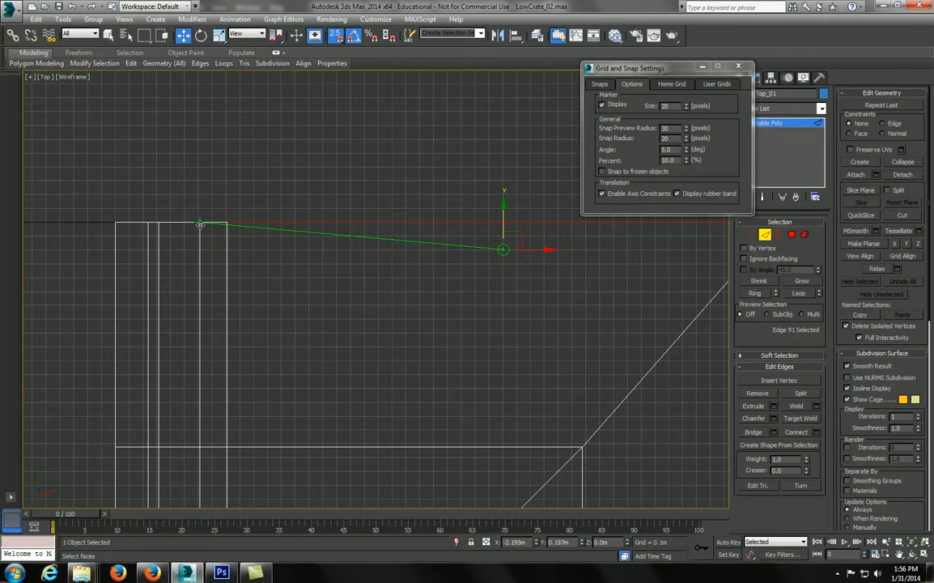
# Select the top surface's other exposed outer edge and snap it 0.197 m along X, level with the outer strip's end vertex
pyautogui.moveTo(200, 225); pyautogui.dragTo(200, 224)
pyautogui.moveTo(534, 334); pyautogui.dragTo(428, 342, button='middle')
pyautogui.scroll(-3, 428, 342)
pyautogui.moveTo(468, 296); pyautogui.dragTo(420, 158, button='middle')
pyautogui.scroll(3, 458, 261)
pyautogui.click(455, 311)
pyautogui.moveTo(456, 311); pyautogui.dragTo(444, 253, button='middle')
pyautogui.scroll(3, 444, 253)
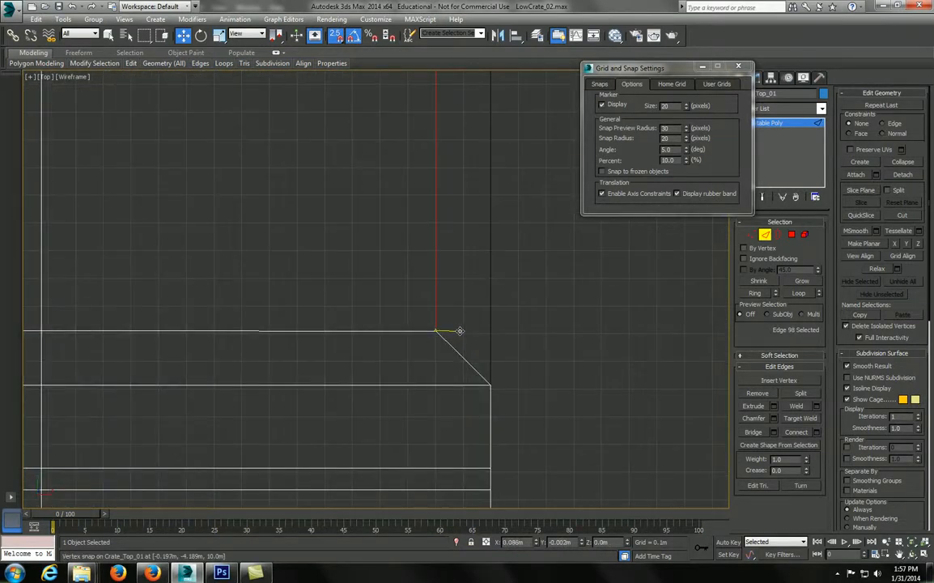
pyautogui.scroll(-5, 445, 330)
pyautogui.scroll(2, 494, 191)
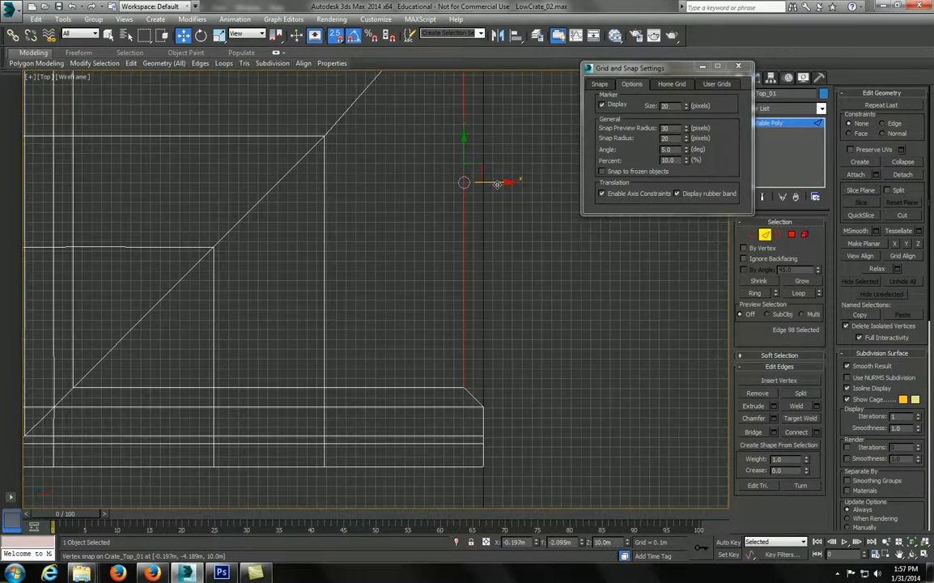
pyautogui.scroll(2, 467, 334)
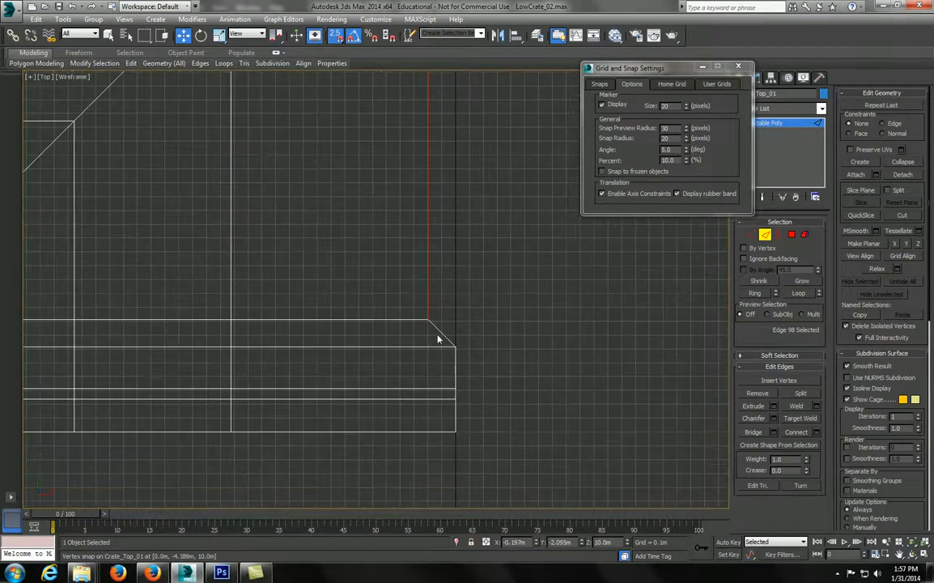
pyautogui.moveTo(428, 320); pyautogui.dragTo(455, 342)
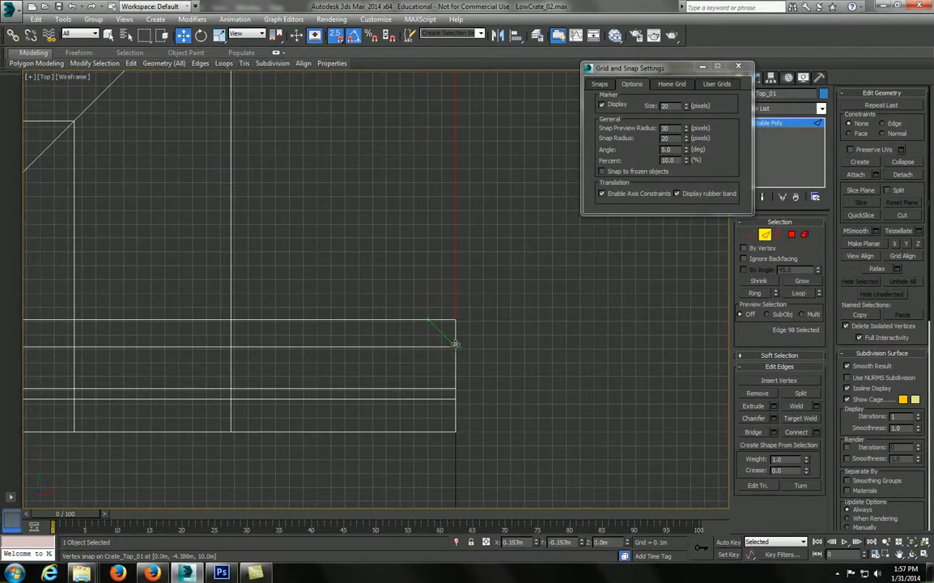
pyautogui.scroll(-4, 458, 348)
pyautogui.moveTo(465, 348); pyautogui.dragTo(479, 361, button='middle')
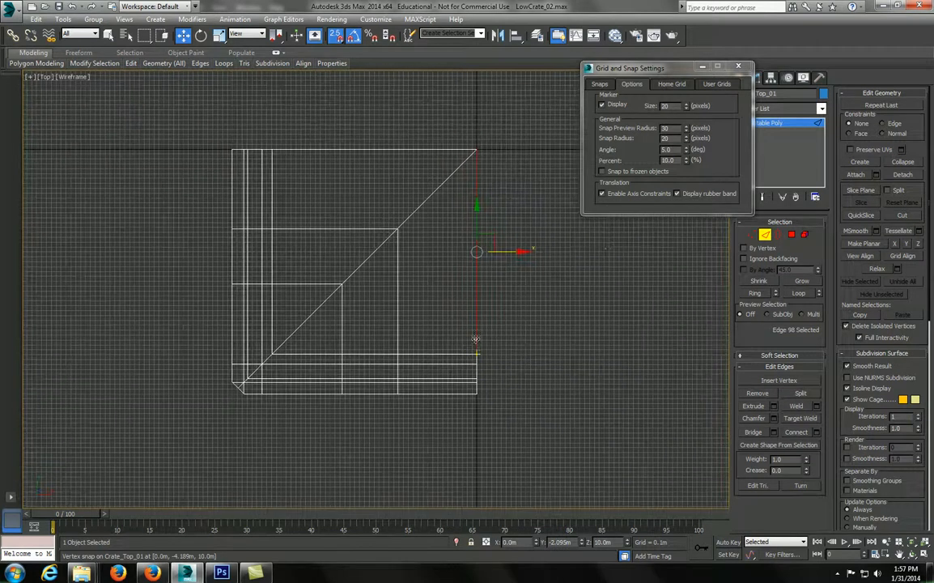
# Leave edge level and delete the inner polygons of the top surface, keeping only the L-shaped outer strip
pyautogui.click(765, 236)
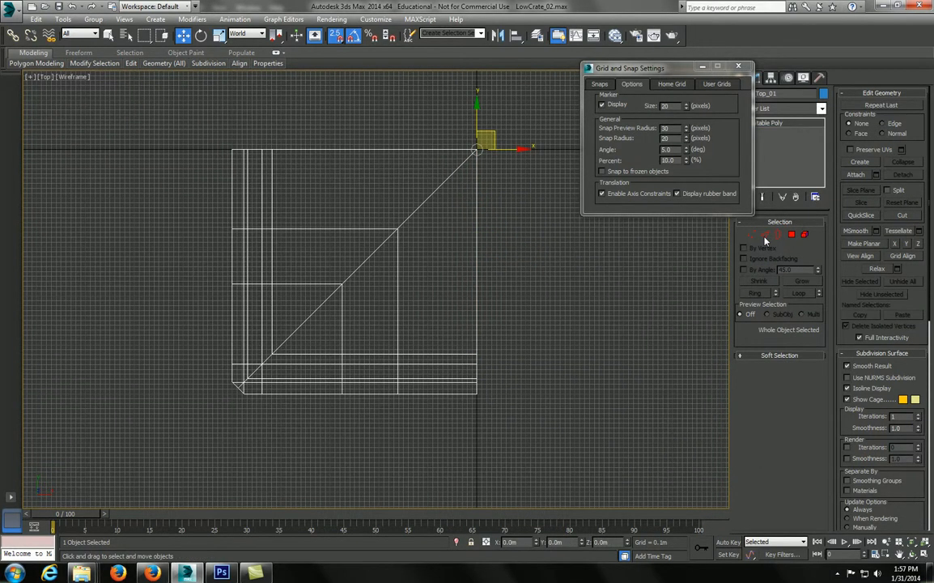
pyautogui.press('4')
pyautogui.moveTo(511, 119); pyautogui.dragTo(335, 300)
pyautogui.press('Delete')
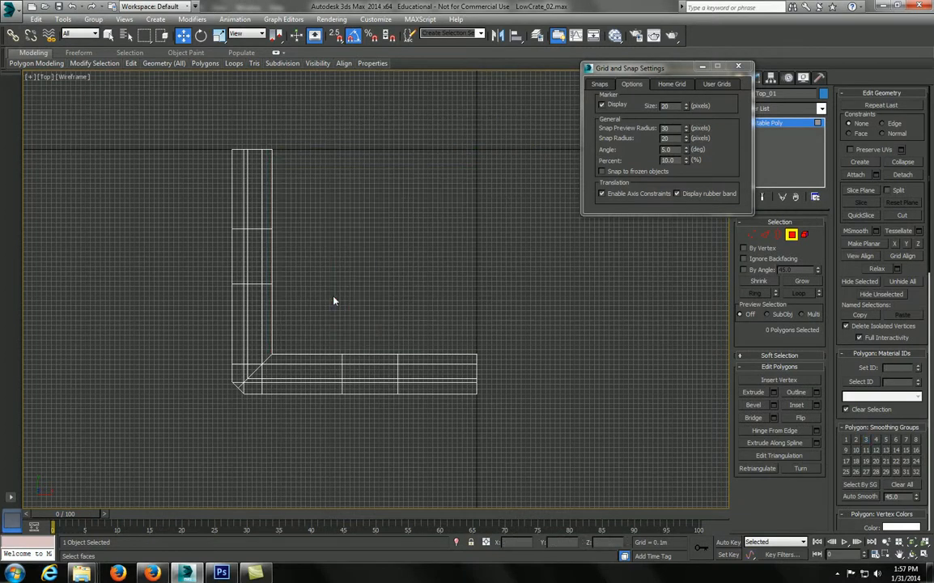
# Select the six inner border edges of the L-shaped top strip and extrude them straight down about 0.19 m
pyautogui.press('2')
pyautogui.click(272, 217)
pyautogui.keyDown('ctrl'); pyautogui.click(269, 263); pyautogui.keyUp('ctrl')
pyautogui.keyDown('ctrl'); pyautogui.click(274, 347); pyautogui.keyUp('ctrl')
pyautogui.keyDown('ctrl'); pyautogui.doubleClick(307, 356); pyautogui.keyUp('ctrl')
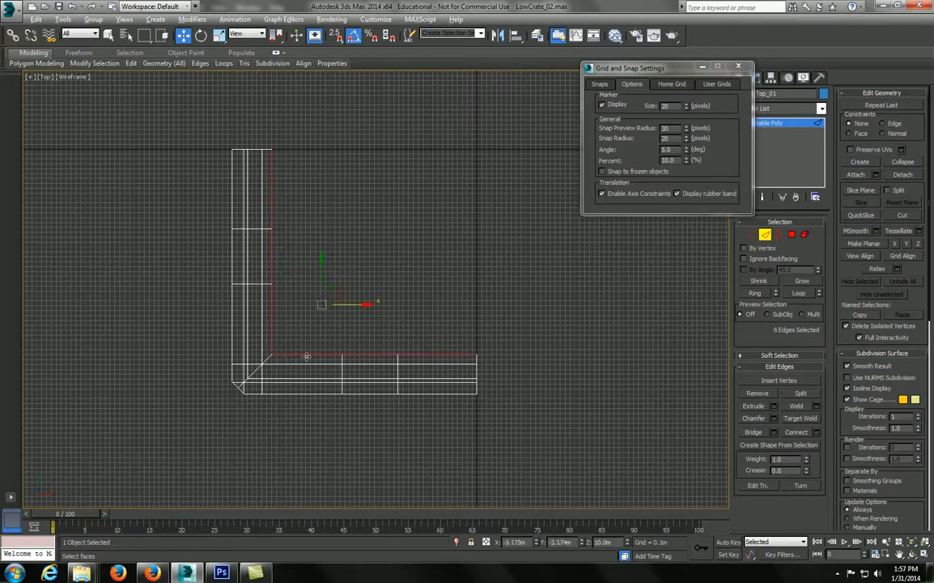
pyautogui.hotkey('alt', 'w')
pyautogui.middleClick(495, 421)
pyautogui.hotkey('alt', 'w')
pyautogui.keyDown('alt'); pyautogui.moveTo(461, 381); pyautogui.dragTo(365, 362, button='middle'); pyautogui.keyUp('alt')
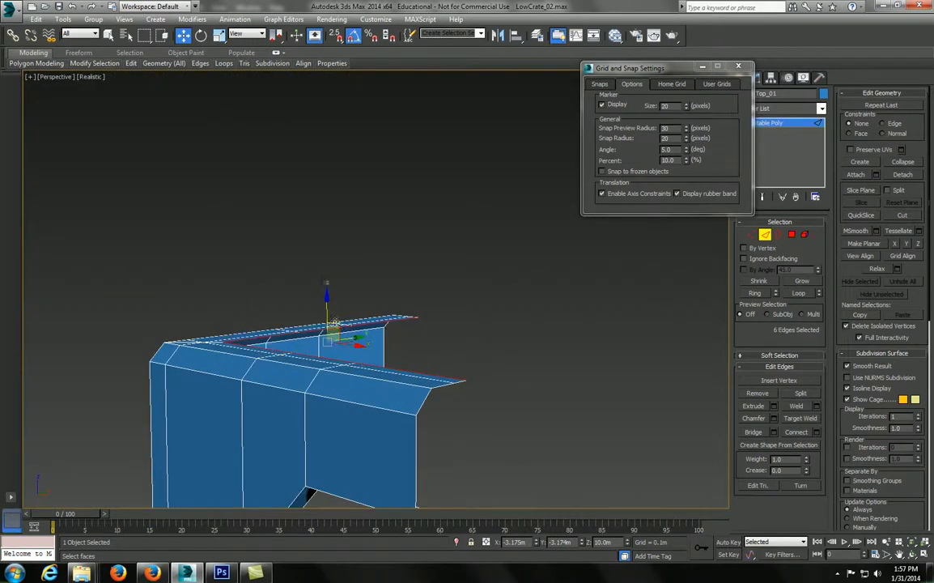
pyautogui.keyDown('shift'); pyautogui.moveTo(332, 326); pyautogui.dragTo(330, 326); pyautogui.keyUp('shift')
pyautogui.keyDown('alt'); pyautogui.moveTo(330, 327); pyautogui.dragTo(407, 348, button='middle'); pyautogui.keyUp('alt')
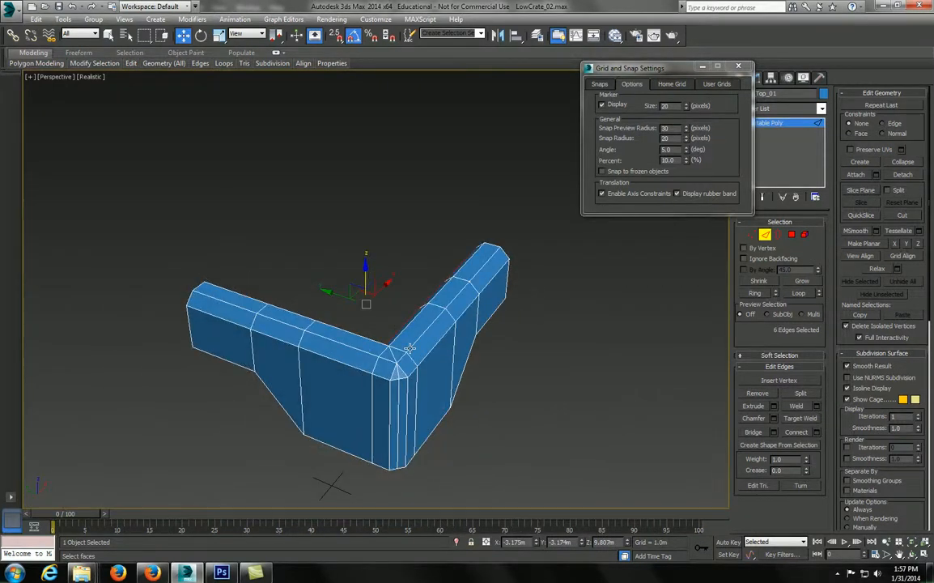
# With vertex snapping on, cut an edge across the underside corner from a chamfer vertex to the inner corner vertex
pyautogui.scroll(5, 410, 350)
pyautogui.moveTo(382, 313); pyautogui.dragTo(414, 251, button='middle')
pyautogui.click(421, 234)
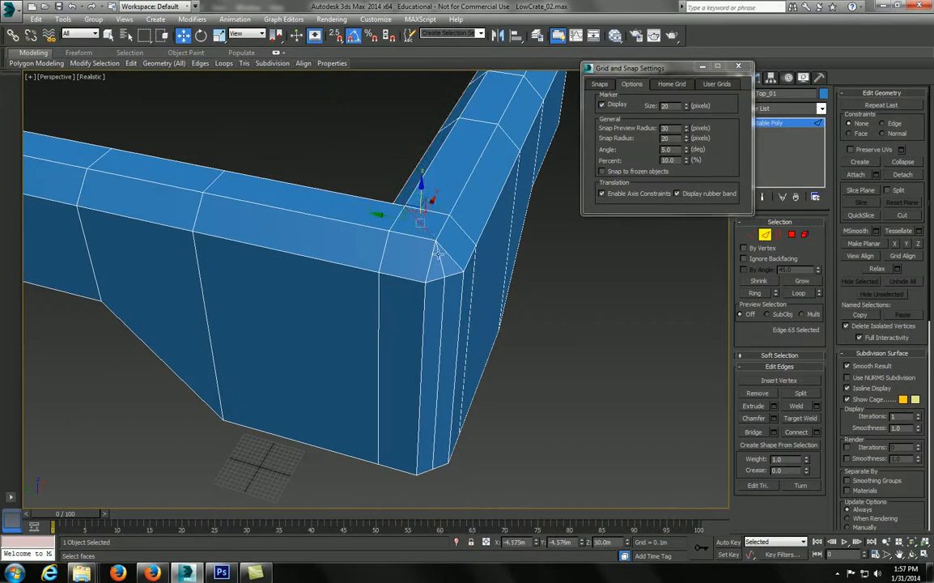
pyautogui.keyDown('alt'); pyautogui.moveTo(442, 303); pyautogui.dragTo(422, 270, button='middle'); pyautogui.keyUp('alt')
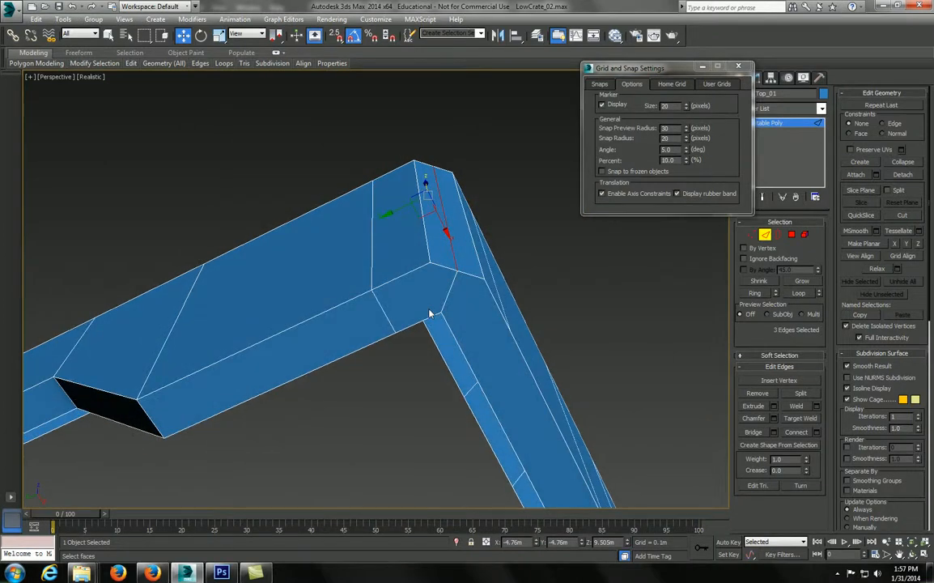
pyautogui.keyDown('alt'); pyautogui.moveTo(431, 314); pyautogui.dragTo(351, 323, button='middle'); pyautogui.keyUp('alt')
pyautogui.press('1')
pyautogui.rightClick(354, 306)
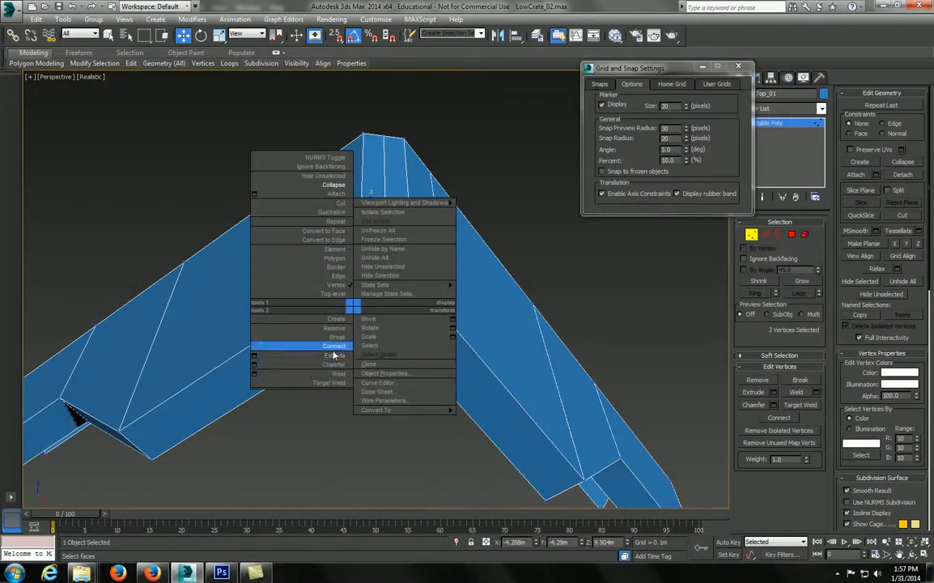
pyautogui.click(327, 208)
pyautogui.press('s')
pyautogui.click(358, 276)
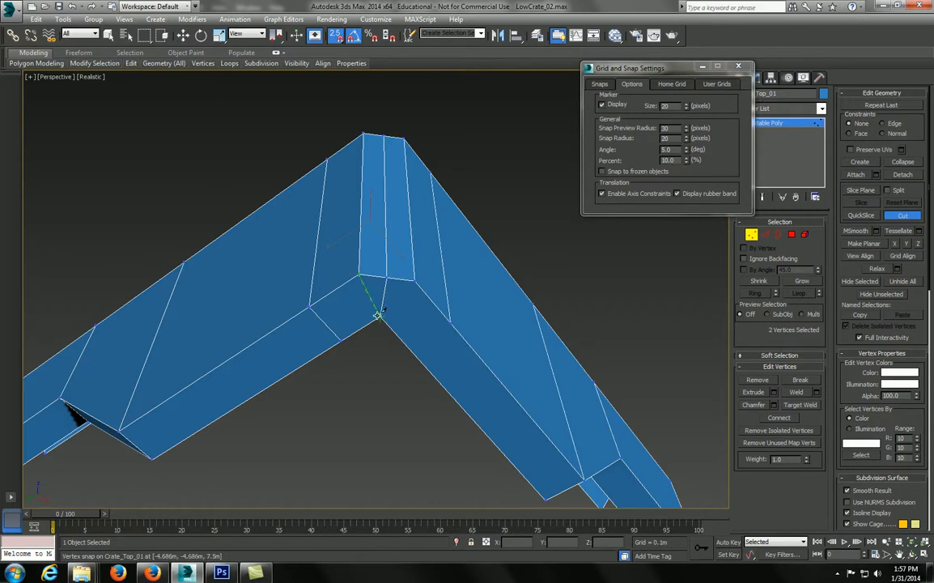
pyautogui.click(379, 316)
pyautogui.rightClick(379, 316)
# Cut an edge on the underside from the neighbouring support edge's end vertex to the inner corner vertex
pyautogui.keyDown('alt'); pyautogui.moveTo(415, 282); pyautogui.dragTo(423, 230, button='middle'); pyautogui.keyUp('alt')
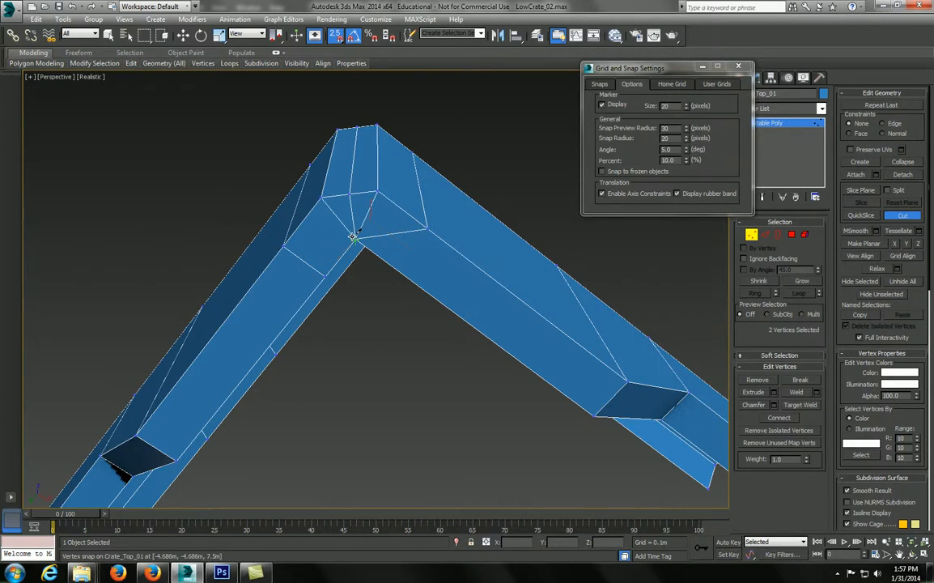
pyautogui.keyDown('alt'); pyautogui.moveTo(355, 235); pyautogui.dragTo(296, 280, button='middle'); pyautogui.keyUp('alt')
pyautogui.click(292, 269)
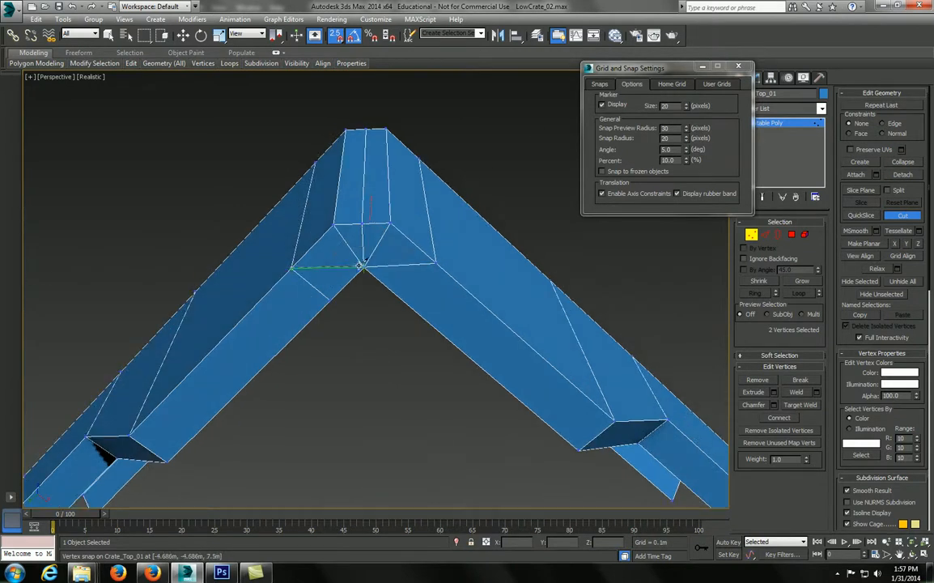
pyautogui.click(363, 266)
pyautogui.keyDown('alt'); pyautogui.moveTo(368, 255); pyautogui.dragTo(363, 265, button='middle'); pyautogui.keyUp('alt')
pyautogui.rightClick(363, 270)
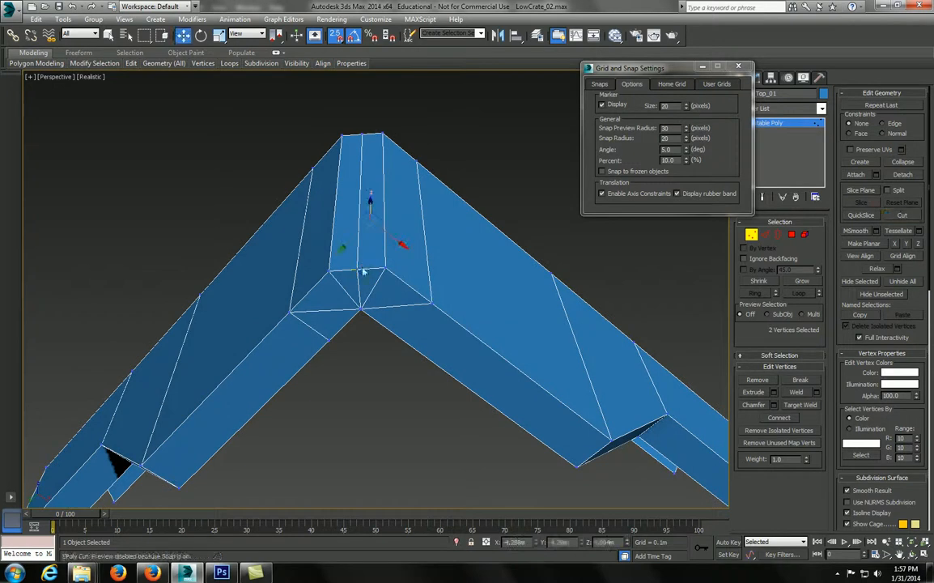
# Turn snapping off and remove the leftover vertex on the underside's inner edge beside the corner
pyautogui.press('s')
pyautogui.click(329, 339)
pyautogui.rightClick(327, 339)
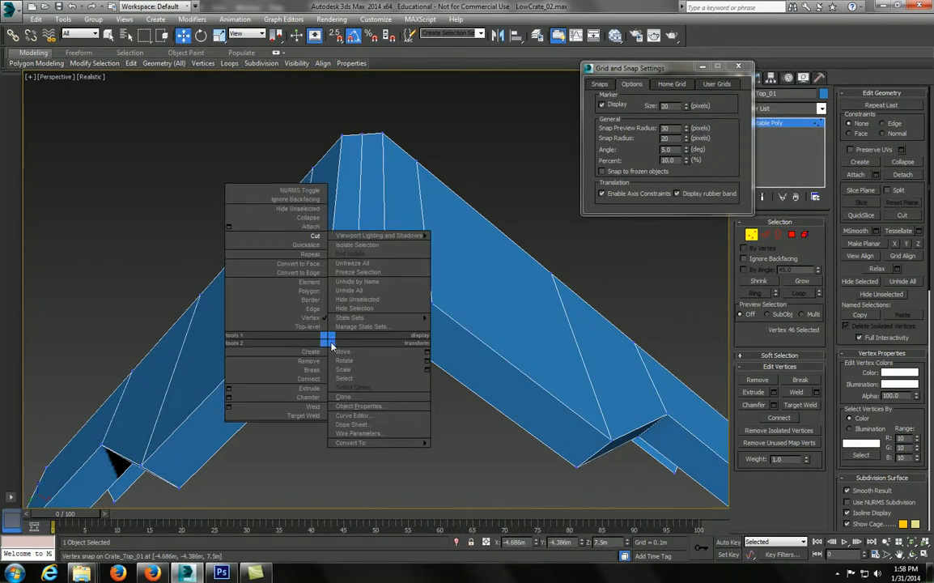
pyautogui.click(309, 361)
pyautogui.keyDown('alt'); pyautogui.moveTo(308, 396); pyautogui.dragTo(392, 282, button='middle'); pyautogui.keyUp('alt')
# Try removing the three centre edges that run through the corner chamfer on the underside, front and top
pyautogui.press('2')
pyautogui.click(422, 162)
pyautogui.keyDown('ctrl'); pyautogui.click(387, 270); pyautogui.keyUp('ctrl')
pyautogui.keyDown('alt'); pyautogui.moveTo(405, 237); pyautogui.dragTo(342, 115, button='middle'); pyautogui.keyUp('alt')
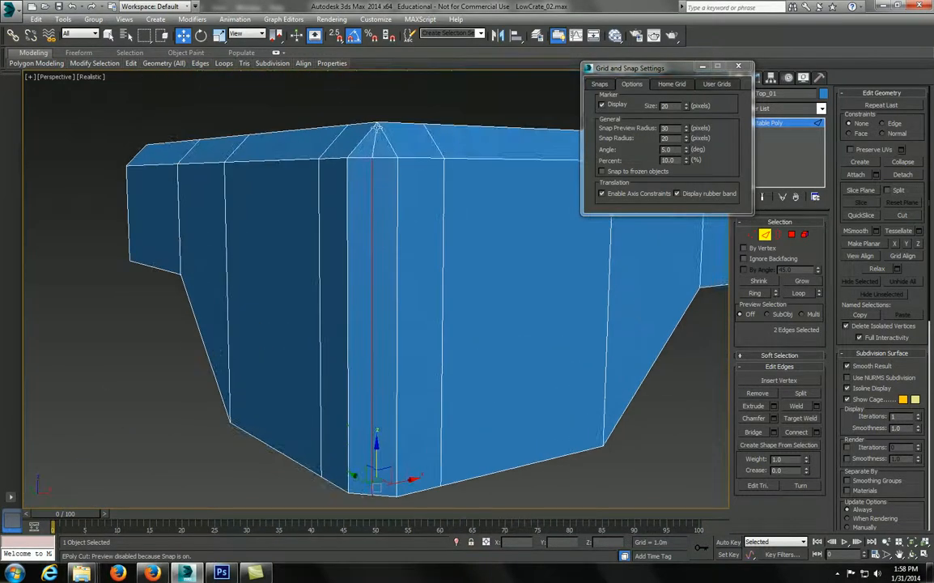
pyautogui.keyDown('ctrl'); pyautogui.click(372, 140); pyautogui.keyUp('ctrl')
pyautogui.keyDown('alt'); pyautogui.moveTo(483, 279); pyautogui.dragTo(526, 271, button='middle'); pyautogui.keyUp('alt')
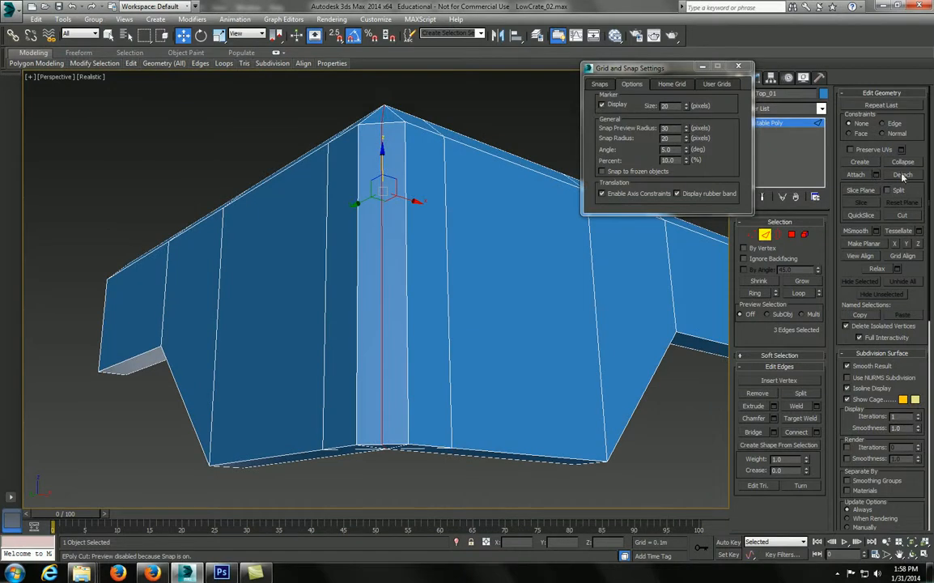
pyautogui.rightClick(411, 265)
pyautogui.click(342, 276)
pyautogui.keyDown('alt'); pyautogui.moveTo(382, 319); pyautogui.dragTo(396, 287, button='middle'); pyautogui.keyUp('alt')
pyautogui.press('1')
pyautogui.scroll(3, 388, 250)
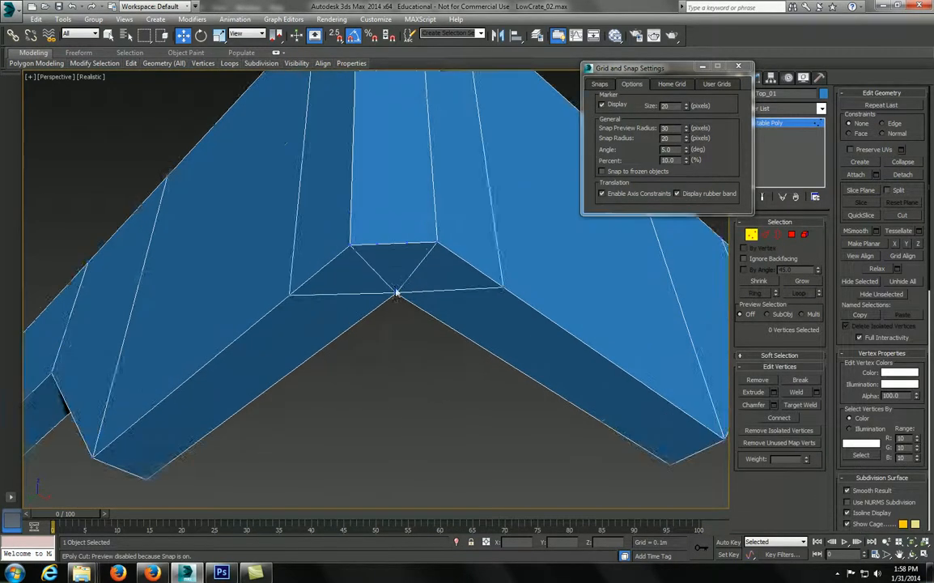
# Try removing the chamfer's centre edges again and check the vertices on the underside
pyautogui.keyDown('alt'); pyautogui.moveTo(393, 234); pyautogui.dragTo(387, 307, button='middle'); pyautogui.keyUp('alt')
pyautogui.press('2')
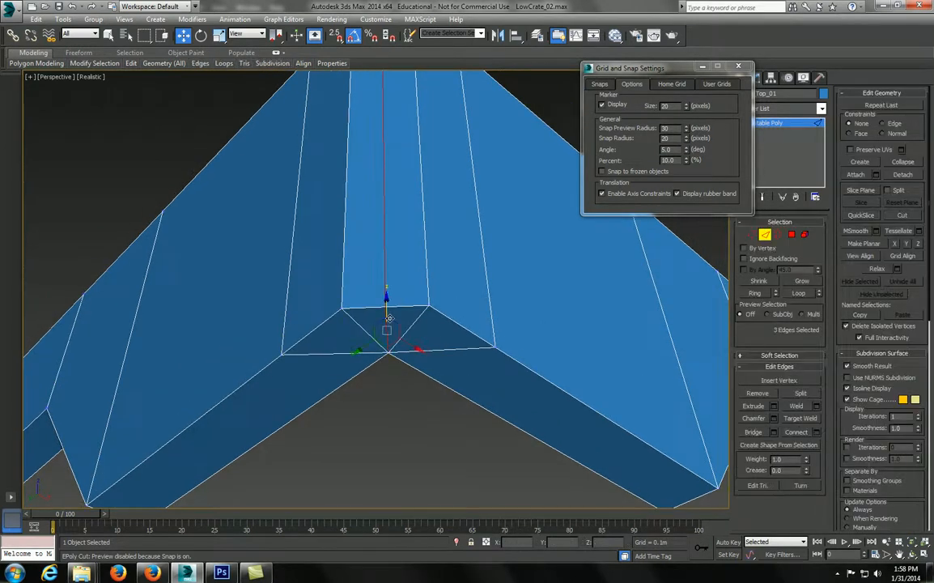
pyautogui.rightClick(390, 277)
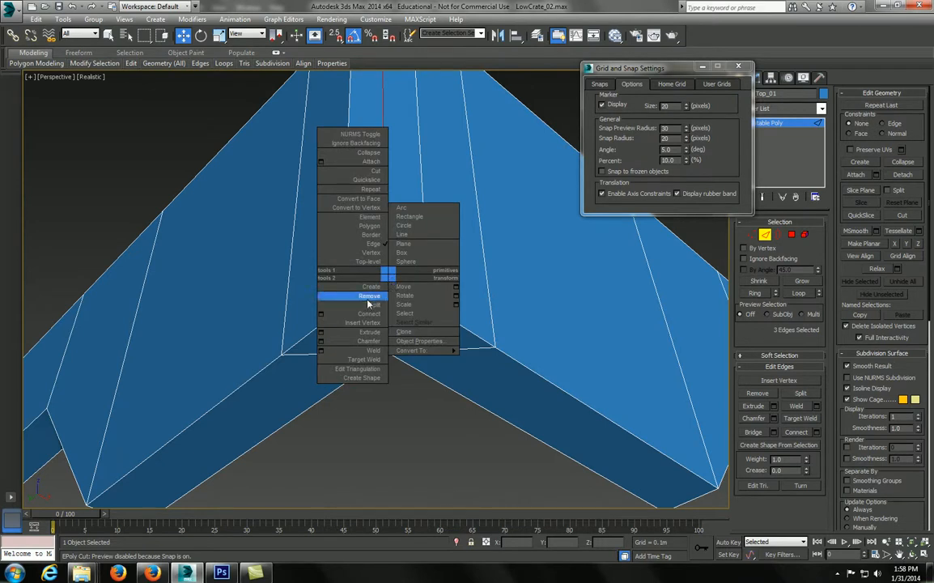
pyautogui.click(368, 295)
pyautogui.press('1')
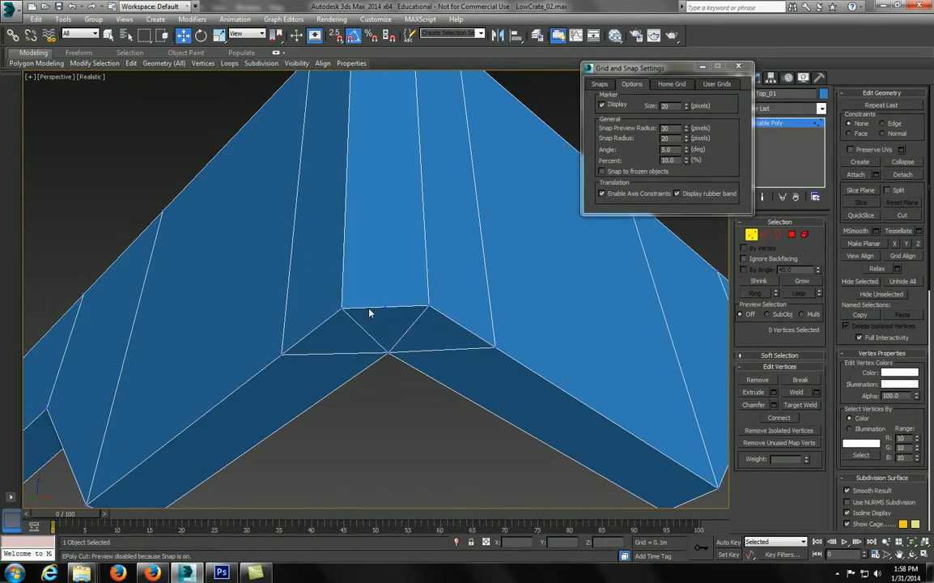
pyautogui.moveTo(387, 300); pyautogui.dragTo(384, 308, button='middle')
pyautogui.click(384, 315)
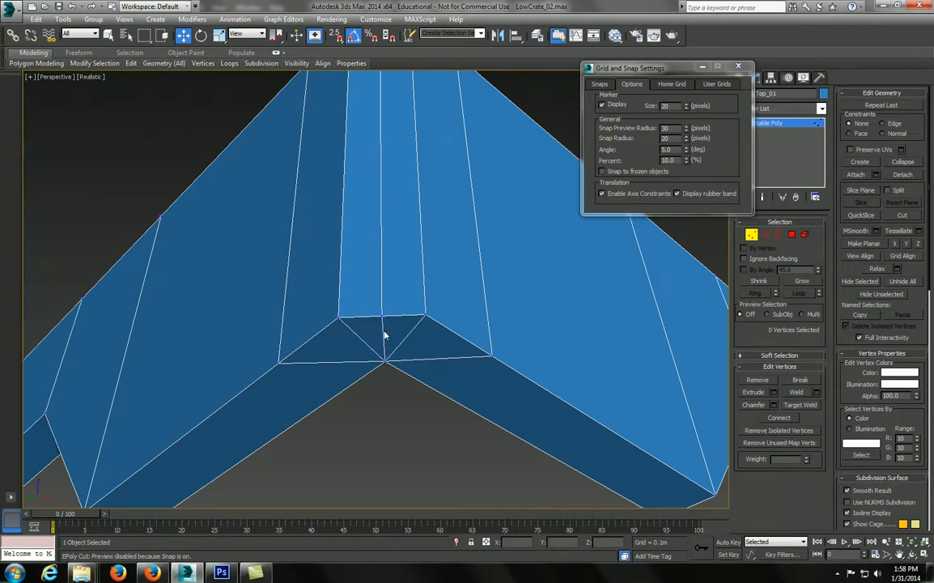
# Reselect the centre edge loop through the corner chamfer and remove its three edges
pyautogui.press('2')
pyautogui.doubleClick(385, 334)
pyautogui.rightClick(384, 332)
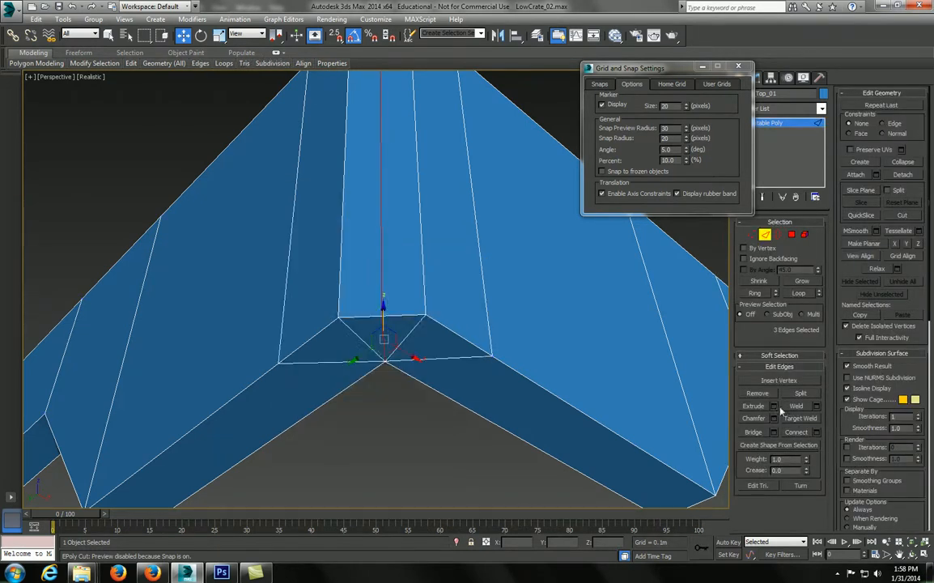
pyautogui.click(760, 395)
# Remove the leftover vertex at the middle of the chamfer's lower edge
pyautogui.press('1')
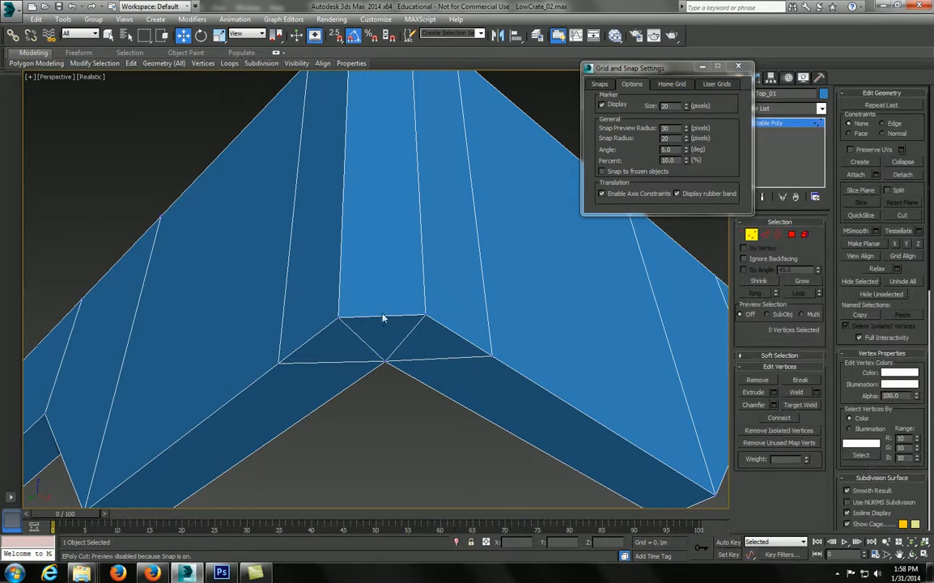
pyautogui.click(384, 314)
pyautogui.keyDown('alt'); pyautogui.moveTo(381, 286); pyautogui.dragTo(405, 279, button='middle'); pyautogui.keyUp('alt')
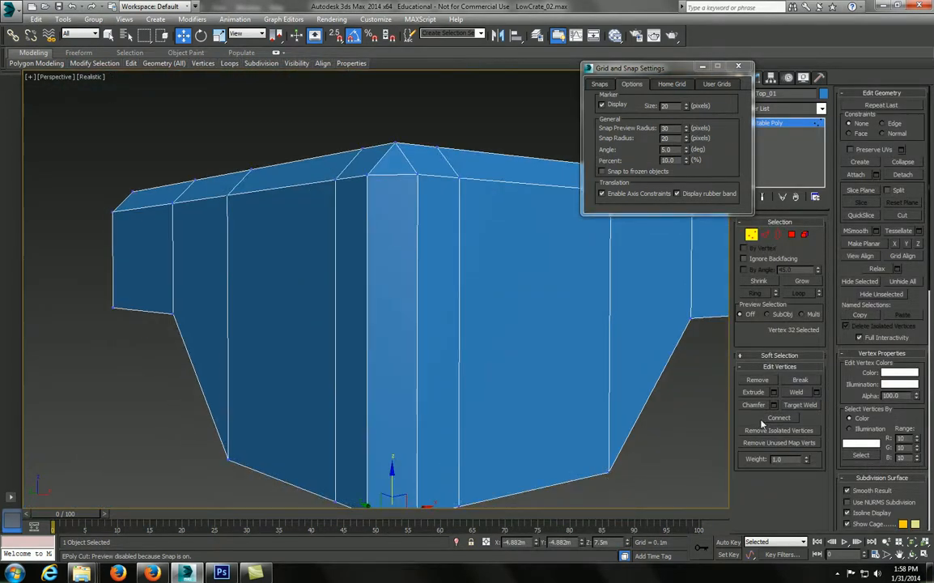
pyautogui.click(758, 379)
# Target weld the remaining midpoint vertex on the chamfer's lower edge to the adjacent chamfer corner vertex
pyautogui.keyDown('alt'); pyautogui.moveTo(567, 372); pyautogui.dragTo(350, 177, button='middle'); pyautogui.keyUp('alt')
pyautogui.click(374, 190)
pyautogui.press('z')
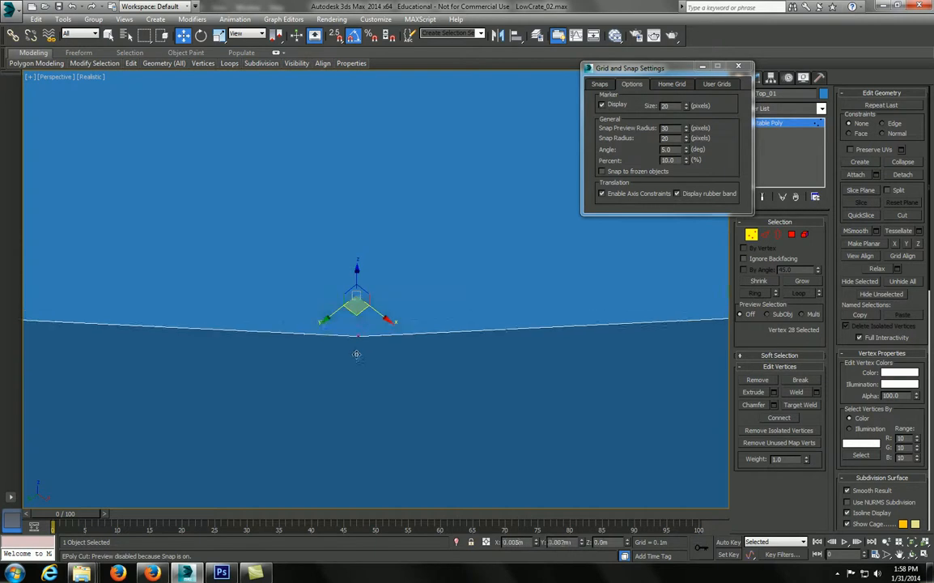
pyautogui.scroll(-5, 350, 348)
pyautogui.rightClick(379, 285)
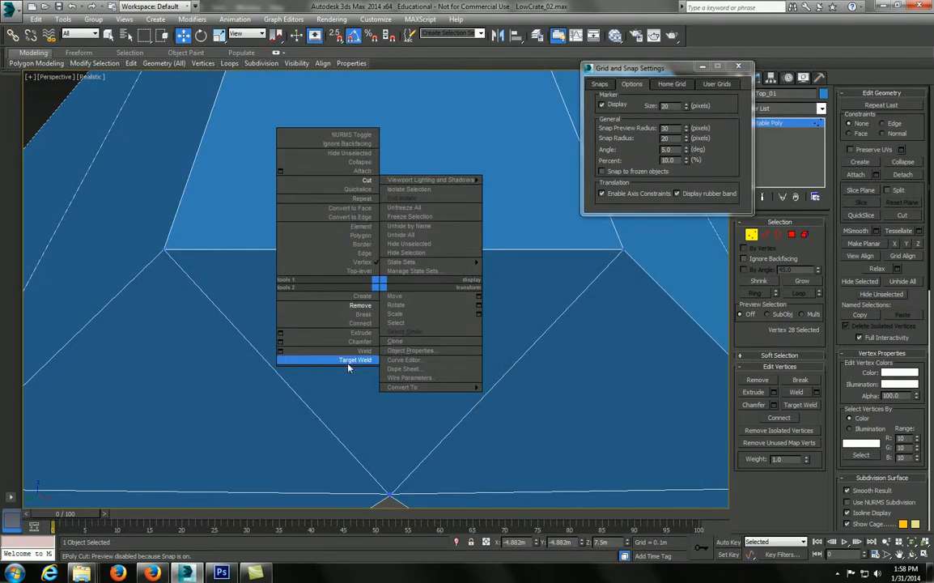
pyautogui.click(349, 359)
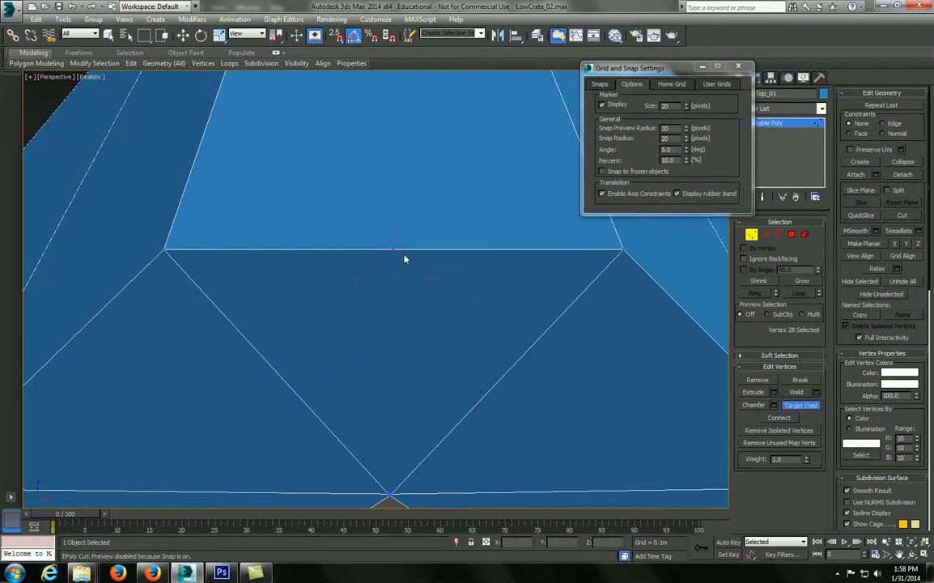
pyautogui.click(165, 250)
pyautogui.moveTo(208, 269); pyautogui.dragTo(366, 359, button='middle')
pyautogui.press('2')
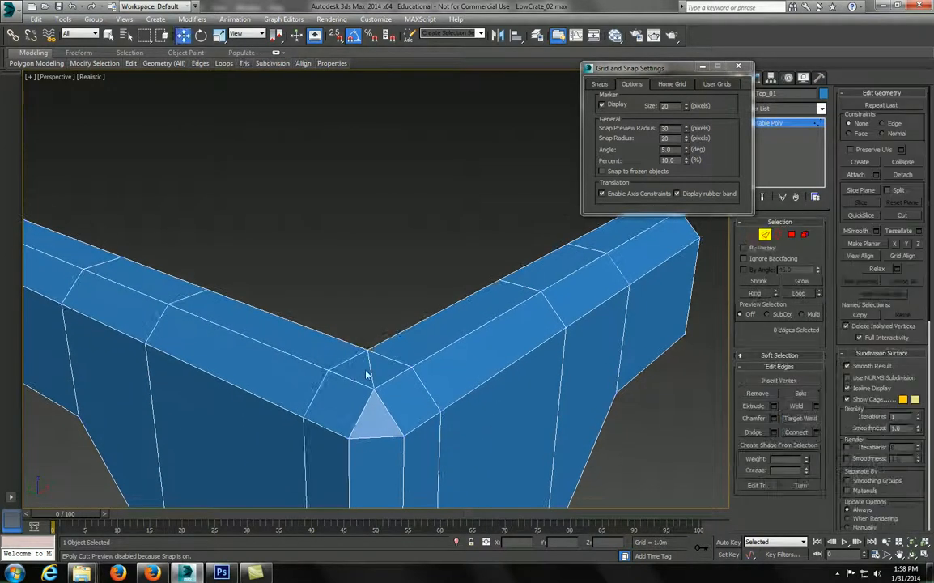
# Remove the diagonal edge joining the inner and outer corners on the top of the strip
pyautogui.click(371, 371)
pyautogui.rightClick(369, 370)
pyautogui.click(357, 393)
pyautogui.keyDown('alt'); pyautogui.moveTo(358, 396); pyautogui.dragTo(389, 274, button='middle'); pyautogui.keyUp('alt')
# Leave edge level and close the grid and snap settings
pyautogui.click(767, 236)
pyautogui.moveTo(598, 68); pyautogui.dragTo(516, 67)
pyautogui.click(658, 65)
# Apply an Unwrap UVW modifier to Crate_Top_01 and open its UV editor
pyautogui.click(821, 109)
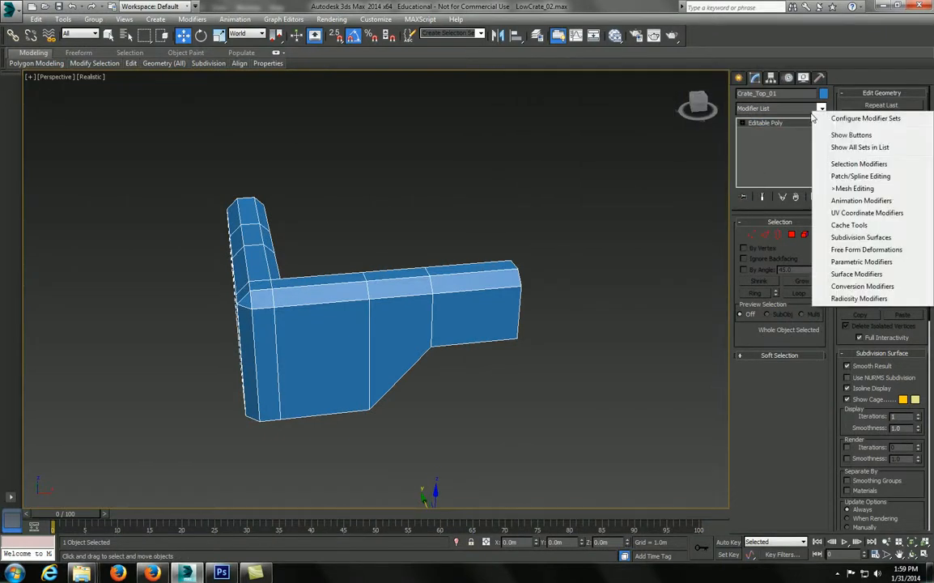
pyautogui.press('Escape')
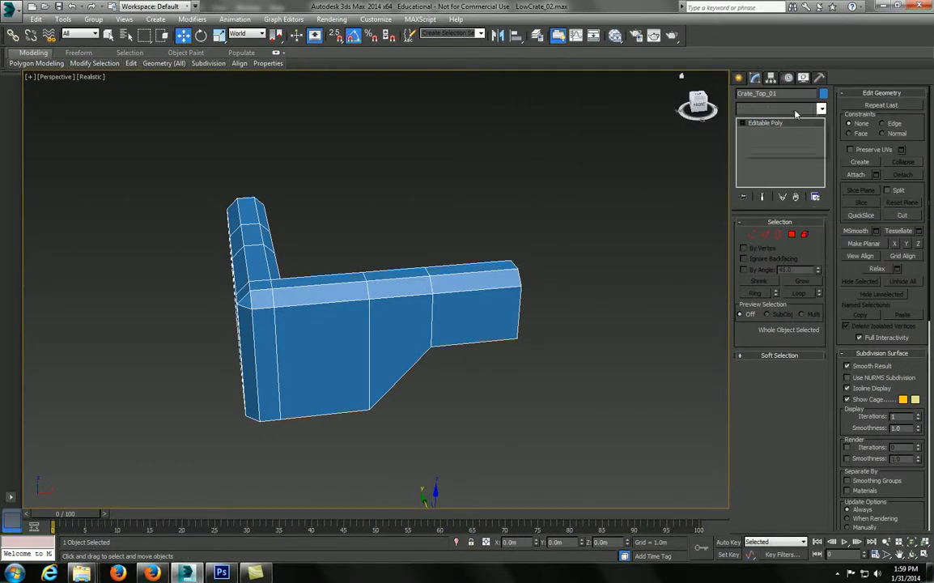
pyautogui.click(796, 111)
pyautogui.click(777, 153)
pyautogui.click(777, 351)
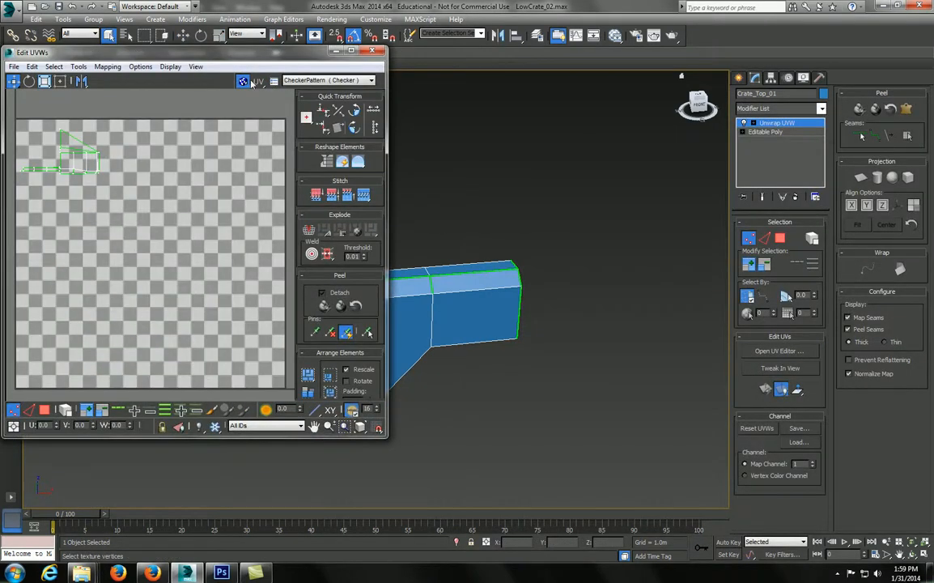
# Try Flatten Mapping on all UV faces of Crate_Top_01, and remove the Unwrap UVW modifier from the stack
pyautogui.moveTo(250, 54); pyautogui.dragTo(449, 78)
pyautogui.moveTo(271, 211); pyautogui.dragTo(305, 212, button='middle')
pyautogui.press('3')
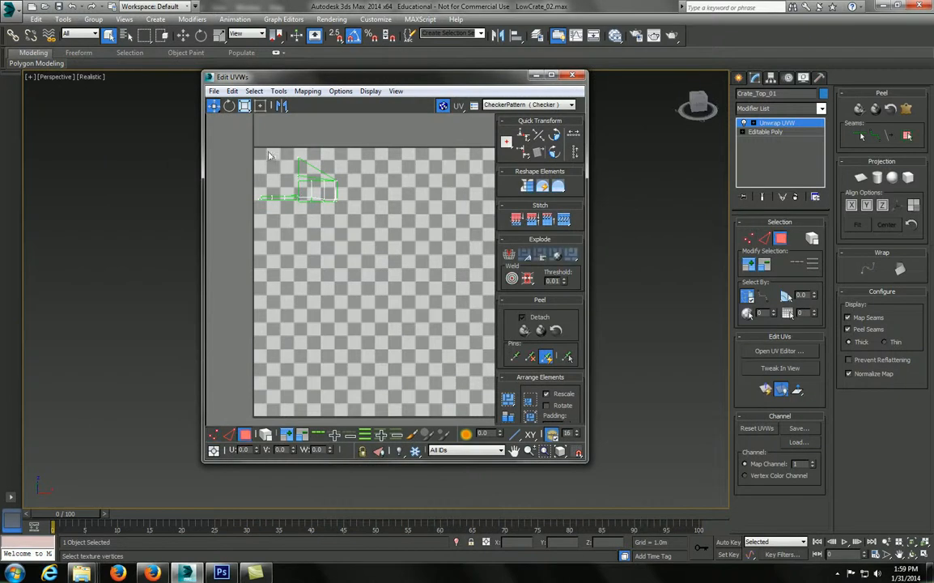
pyautogui.moveTo(262, 149); pyautogui.dragTo(383, 227)
pyautogui.click(308, 90)
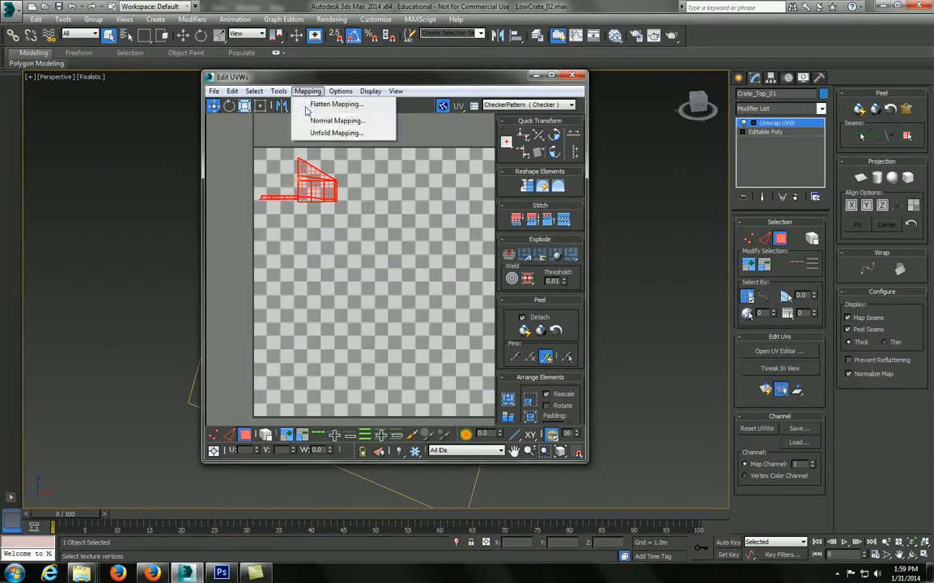
pyautogui.click(314, 104)
pyautogui.click(159, 75)
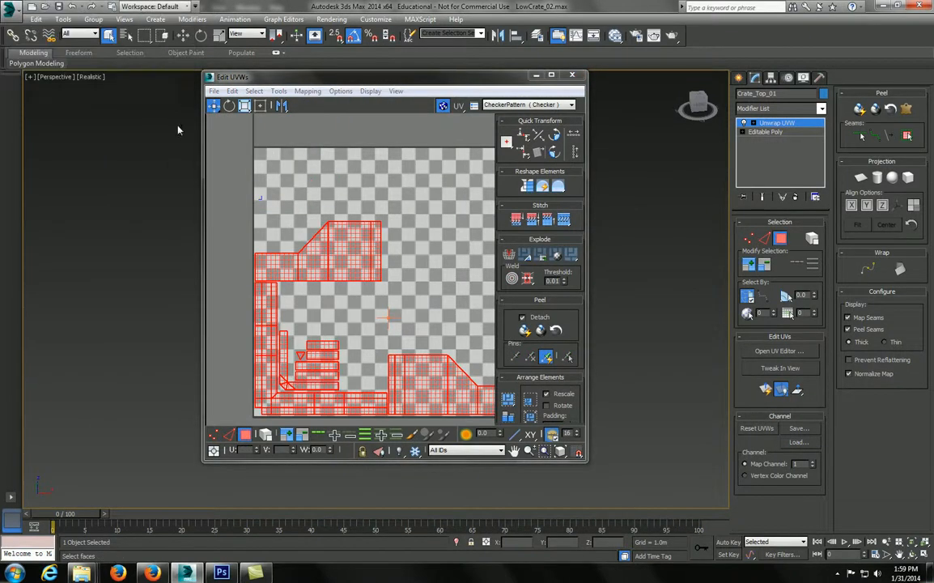
pyautogui.moveTo(367, 298); pyautogui.dragTo(346, 219, button='middle')
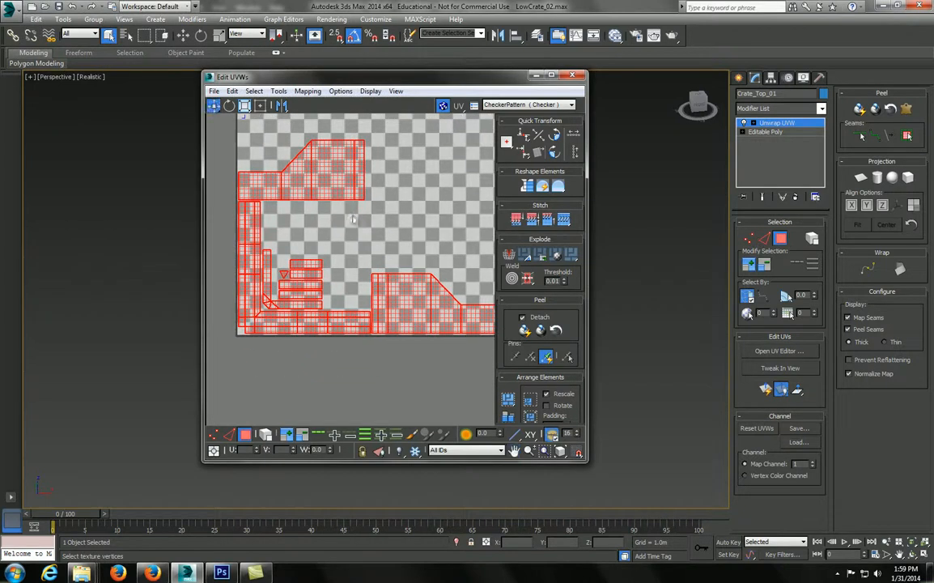
pyautogui.click(797, 199)
pyautogui.keyDown('alt'); pyautogui.moveTo(518, 340); pyautogui.dragTo(459, 287, button='middle'); pyautogui.keyUp('alt')
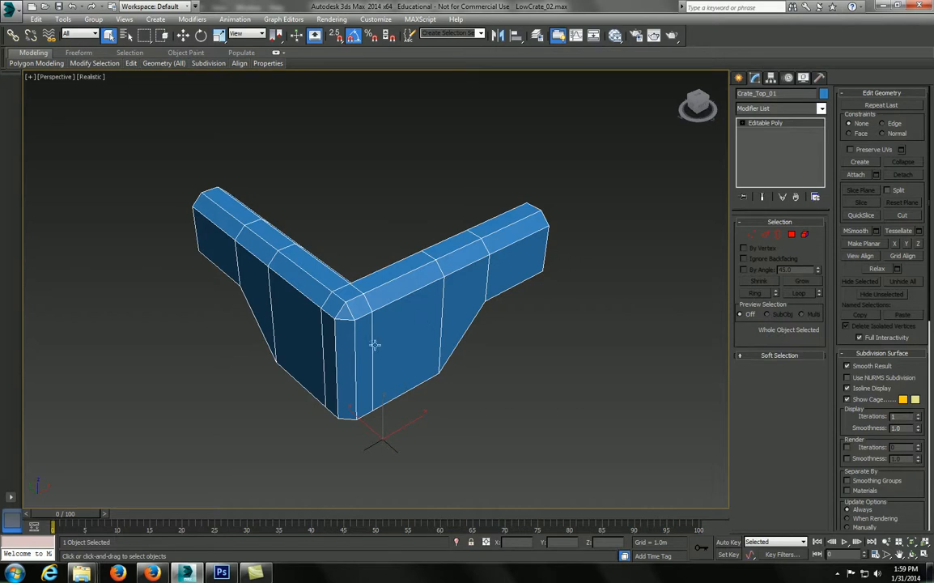
# Switch the available modifiers to the Mesh Editing set and look through them
pyautogui.rightClick(796, 111)
pyautogui.click(819, 185)
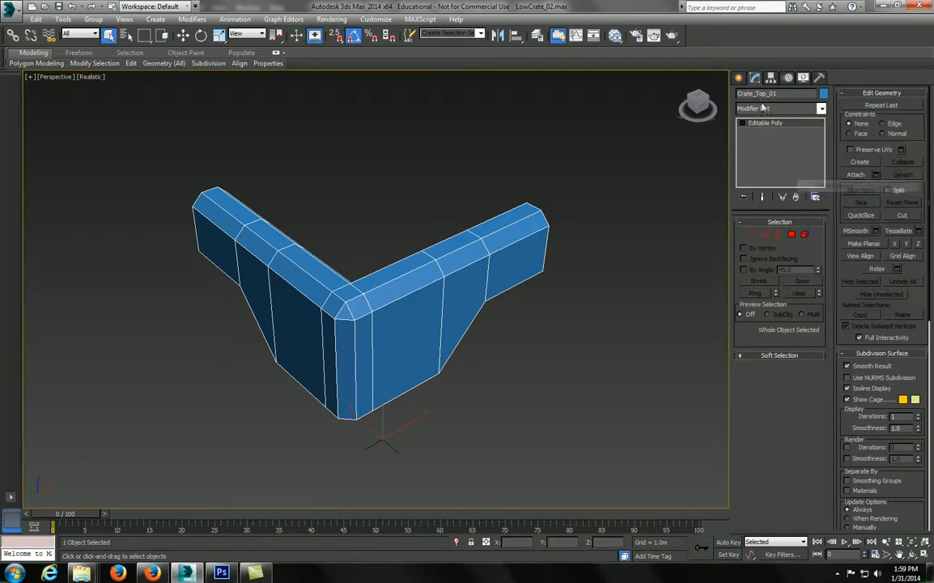
pyautogui.click(808, 108)
pyautogui.click(811, 111)
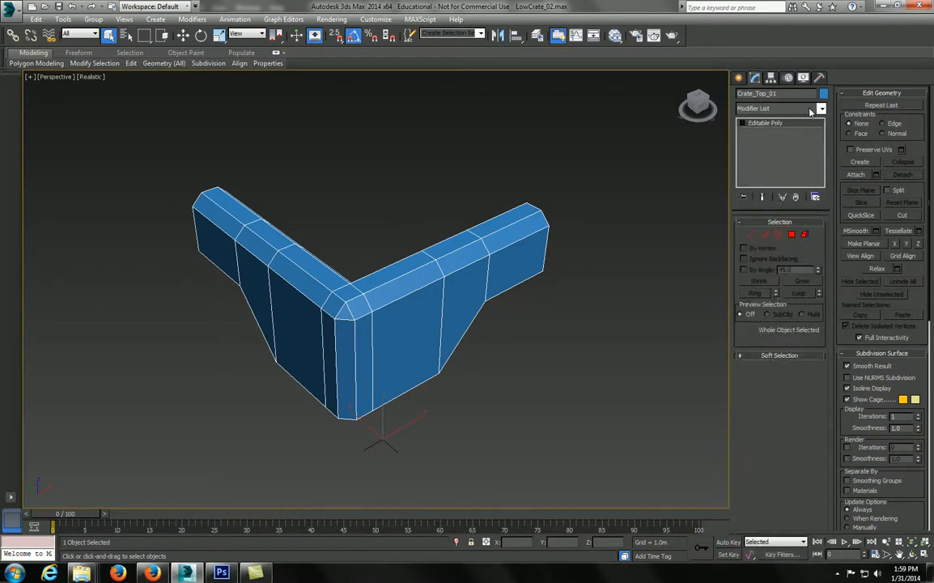
pyautogui.click(782, 108)
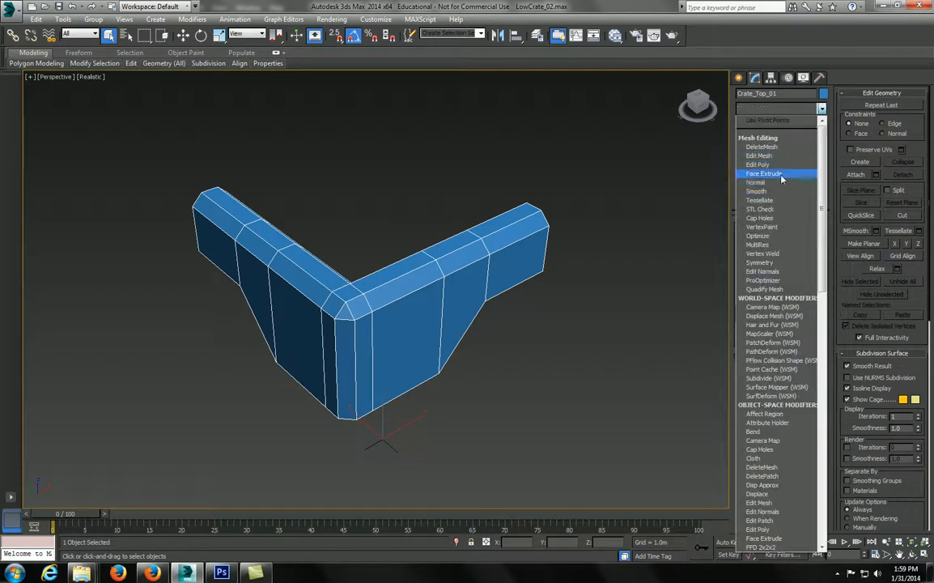
# Switch the available modifiers to the UV Coordinate Modifiers set and apply a fresh Unwrap UVW to Crate_Top_01
pyautogui.rightClick(781, 111)
pyautogui.click(809, 214)
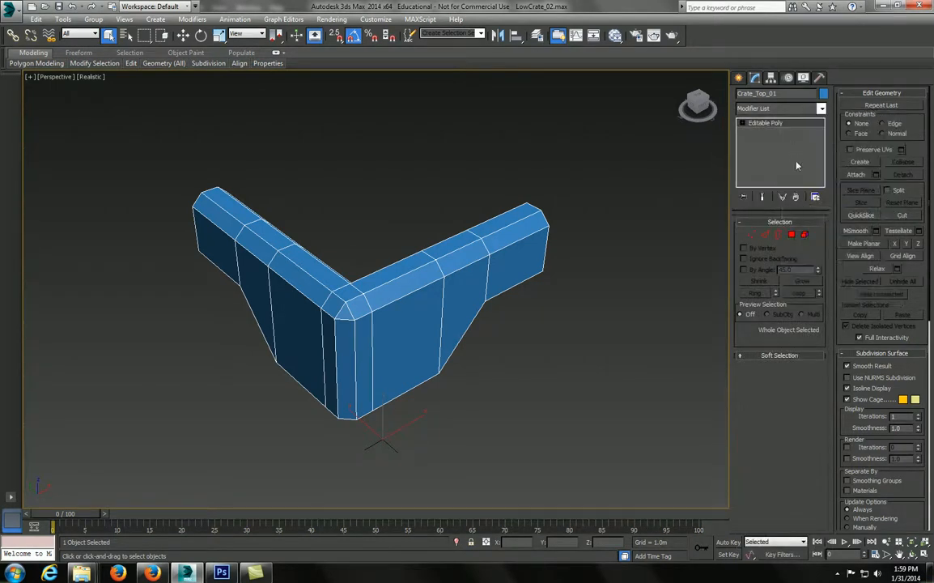
pyautogui.rightClick(812, 107)
pyautogui.click(819, 208)
pyautogui.click(798, 108)
pyautogui.click(796, 155)
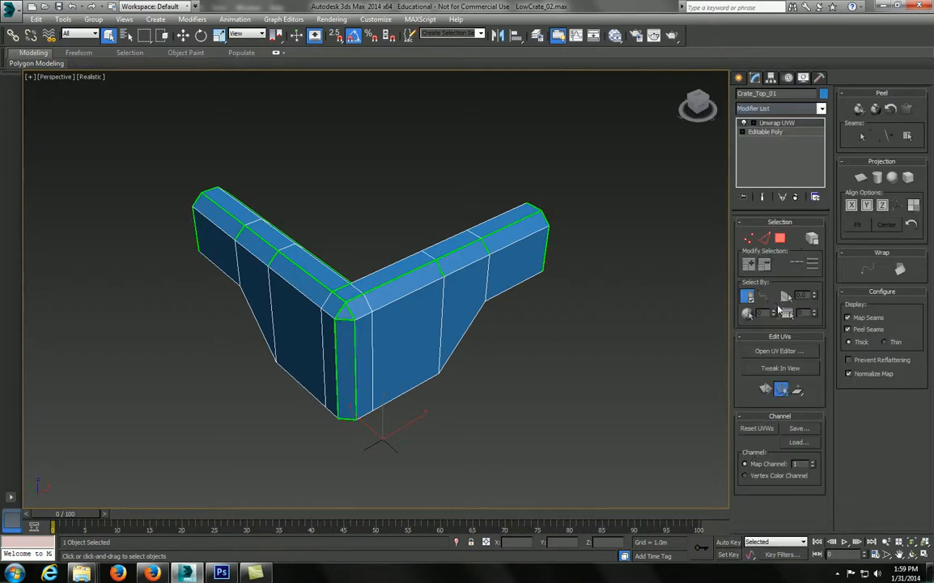
# Open the UV editor and flatten map all faces with a 45.0 polygon angle and 0.02 spacing
pyautogui.click(780, 351)
pyautogui.scroll(-3, 200, 284)
pyautogui.moveTo(106, 262); pyautogui.dragTo(148, 245, button='middle')
pyautogui.press('3')
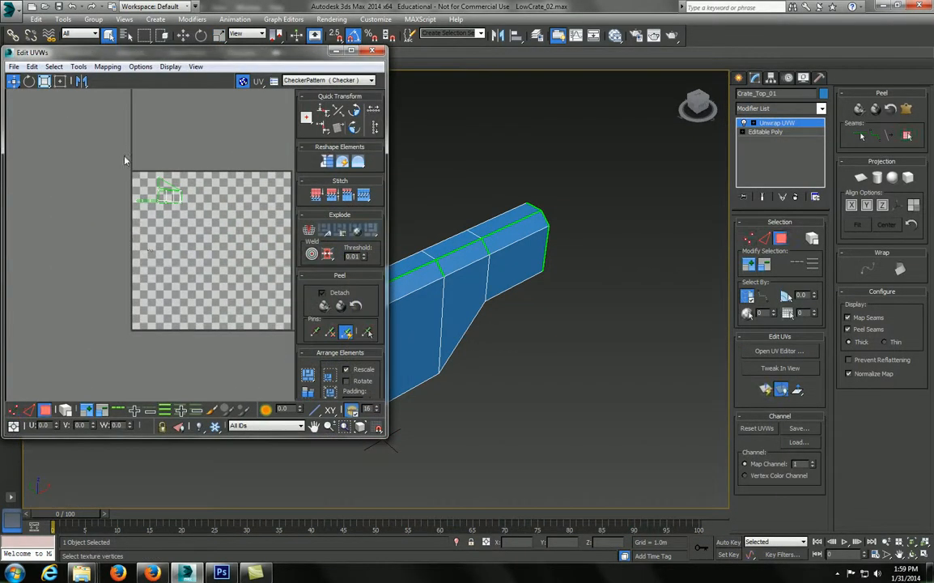
pyautogui.moveTo(128, 159); pyautogui.dragTo(191, 237)
pyautogui.click(108, 67)
pyautogui.click(134, 78)
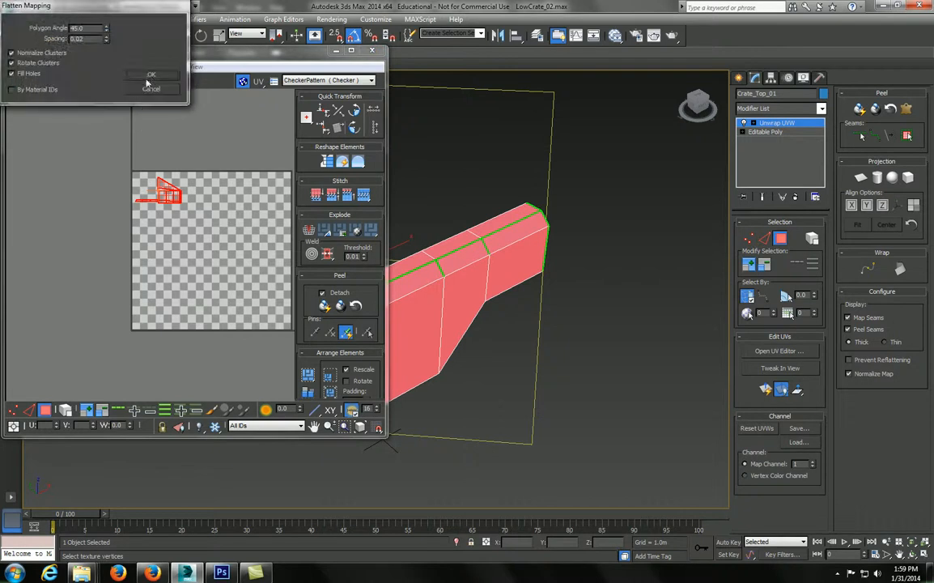
pyautogui.click(150, 74)
# Scale down the whole flattened UV layout in Freeform mode, and collapse the Unwrap UVW modifier into the Editable Poly
pyautogui.moveTo(185, 219); pyautogui.dragTo(165, 183, button='middle')
pyautogui.click(60, 81)
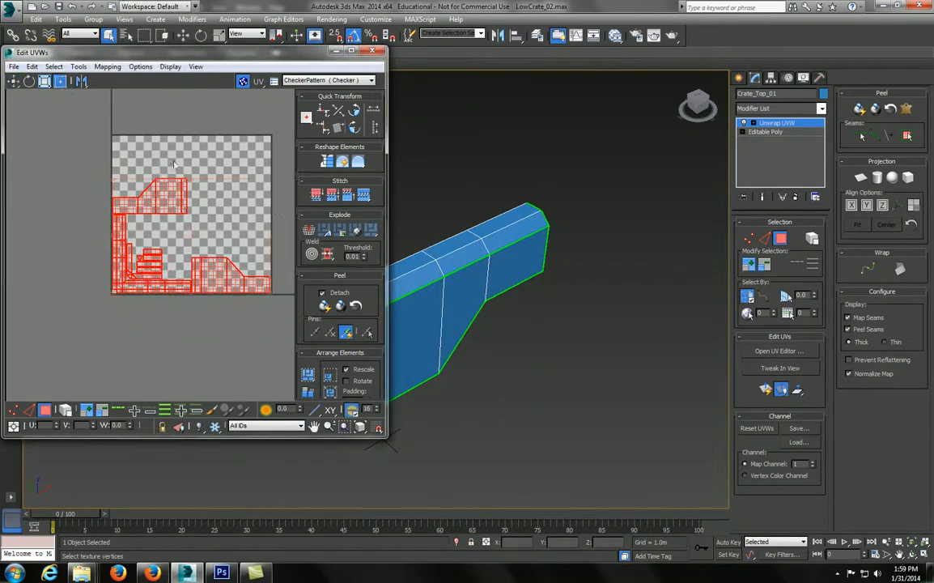
pyautogui.moveTo(270, 292); pyautogui.dragTo(172, 187)
pyautogui.click(371, 51)
pyautogui.rightClick(777, 123)
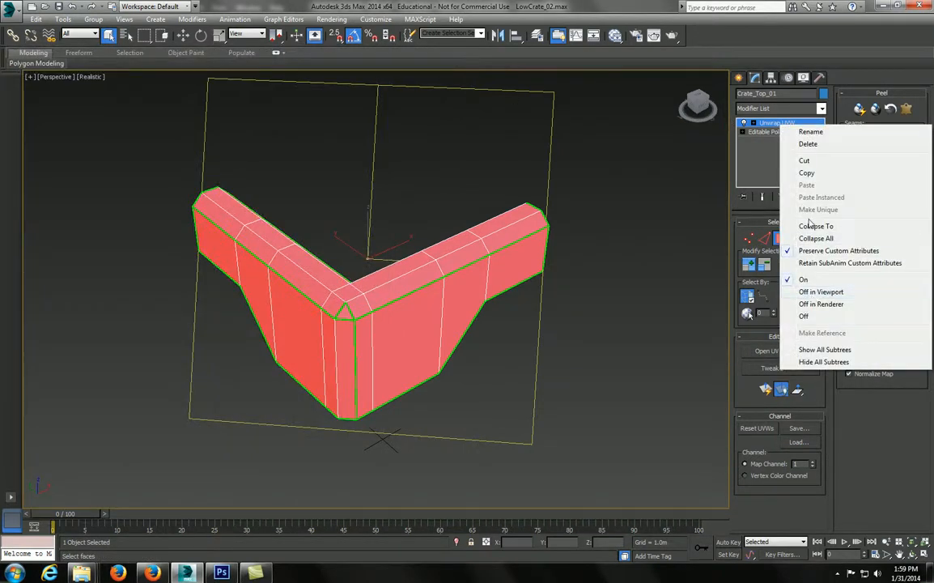
pyautogui.click(812, 227)
# Unhide the 0 (default) layer holding the crate box, and switch the viewport to wireframe display
pyautogui.keyDown('alt'); pyautogui.moveTo(456, 305); pyautogui.dragTo(487, 316, button='middle'); pyautogui.keyUp('alt')
pyautogui.scroll(-4, 487, 316)
pyautogui.keyDown('alt'); pyautogui.moveTo(615, 235); pyautogui.dragTo(383, 434, button='middle'); pyautogui.keyUp('alt')
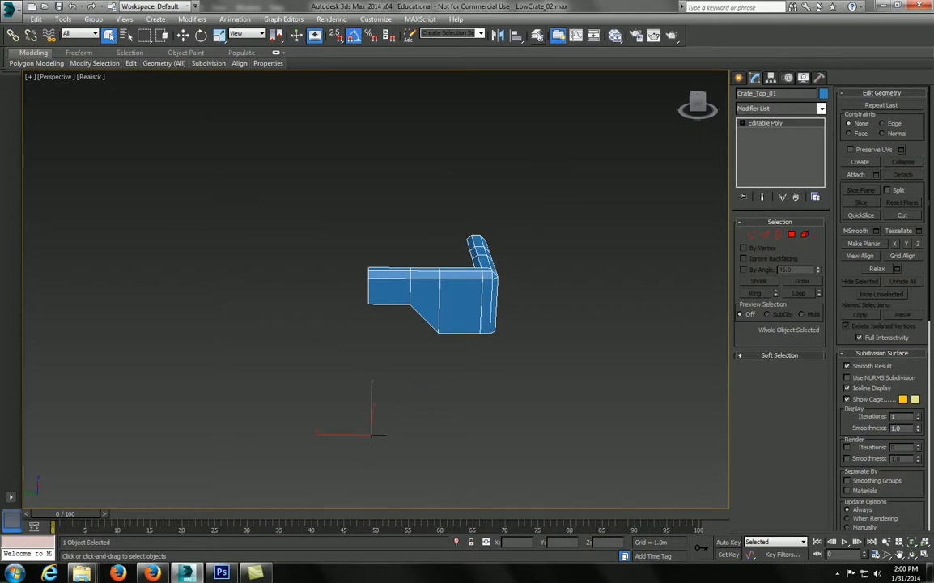
pyautogui.click(541, 36)
pyautogui.click(685, 164)
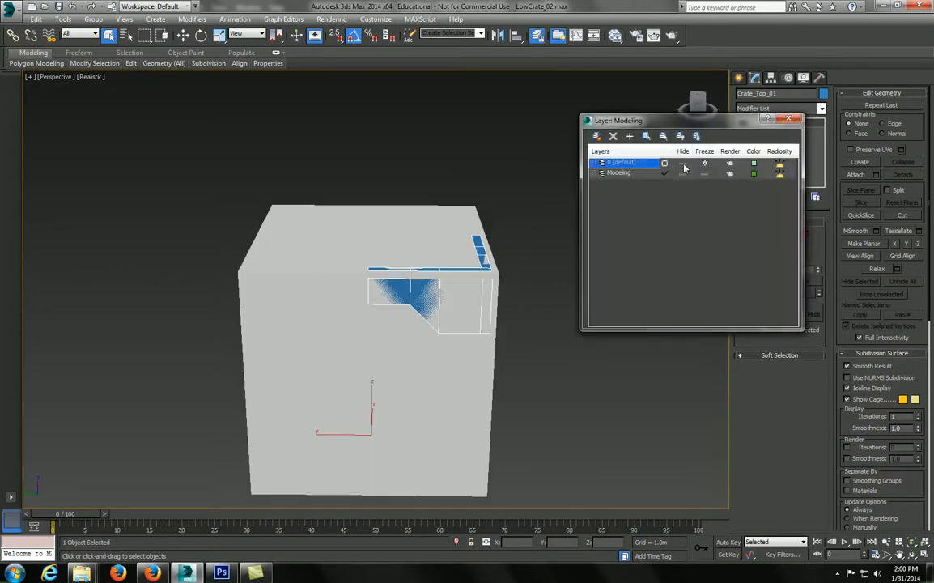
pyautogui.click(789, 120)
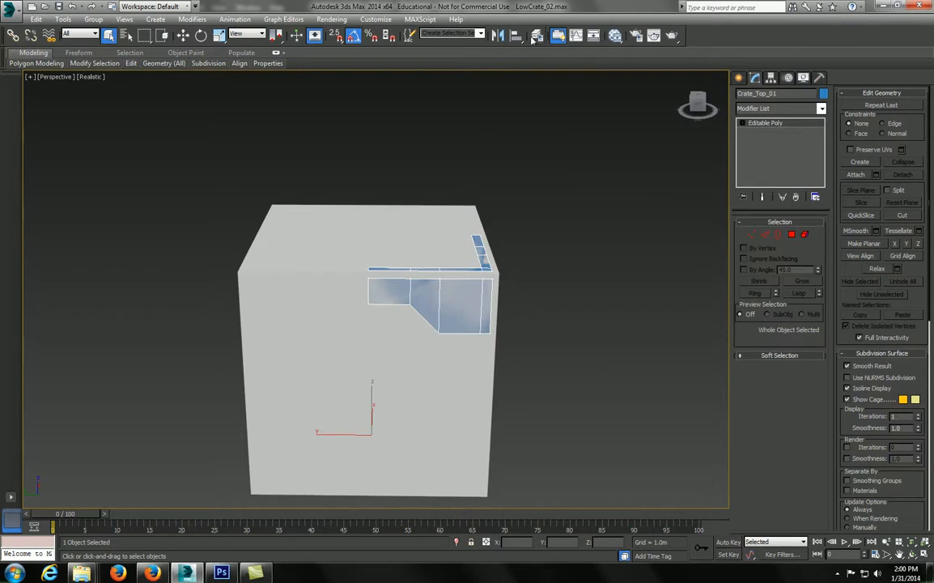
pyautogui.press('F3')
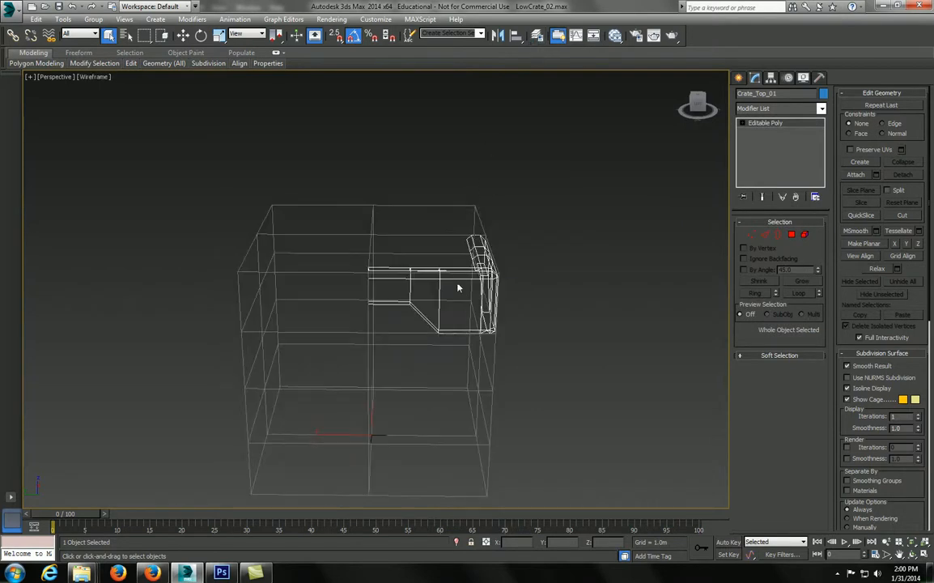
# Show the Mesh Editing modifier set as buttons above the modifier stack
pyautogui.rightClick(784, 111)
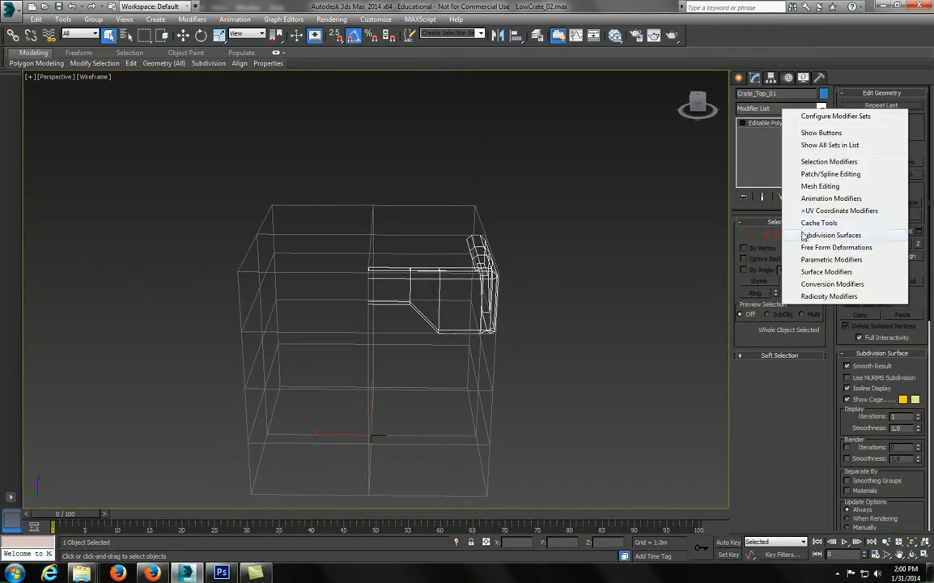
pyautogui.click(808, 188)
pyautogui.rightClick(799, 113)
pyautogui.click(834, 131)
# Mirror Crate_Top_01 with a Symmetry modifier across the X axis with Flip enabled
pyautogui.click(800, 228)
pyautogui.keyDown('alt'); pyautogui.moveTo(419, 355); pyautogui.dragTo(640, 422, button='middle'); pyautogui.keyUp('alt')
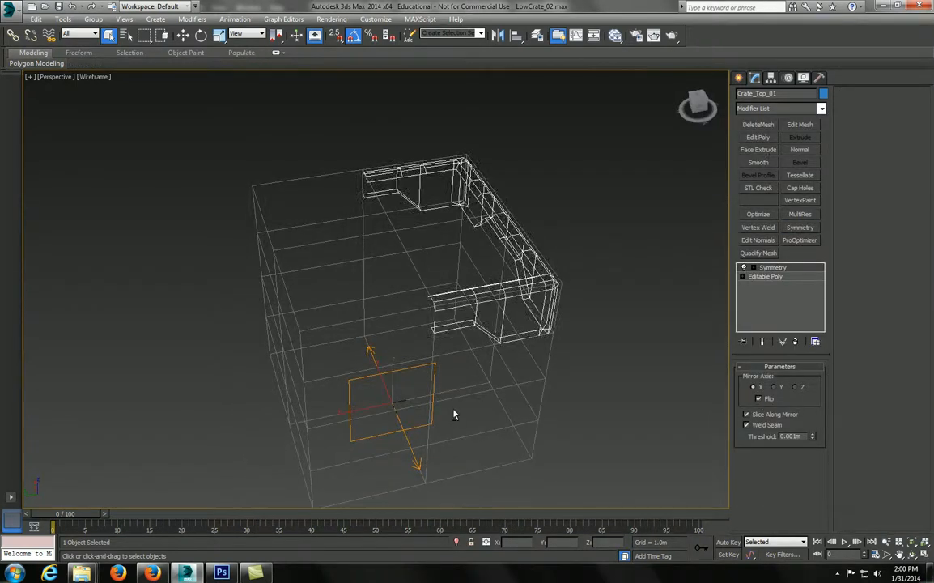
pyautogui.keyDown('alt'); pyautogui.moveTo(453, 415); pyautogui.dragTo(630, 338, button='middle'); pyautogui.keyUp('alt')
# Add a second Symmetry modifier mirroring across the Y axis with Flip enabled to complete the four-cornered frame
pyautogui.click(800, 227)
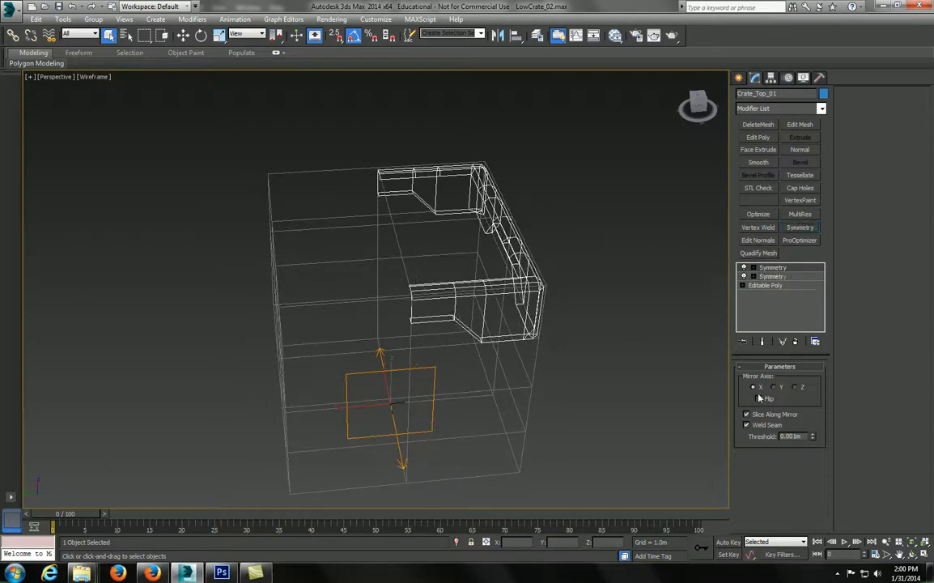
pyautogui.press('1')
pyautogui.press('w')
pyautogui.press('e')
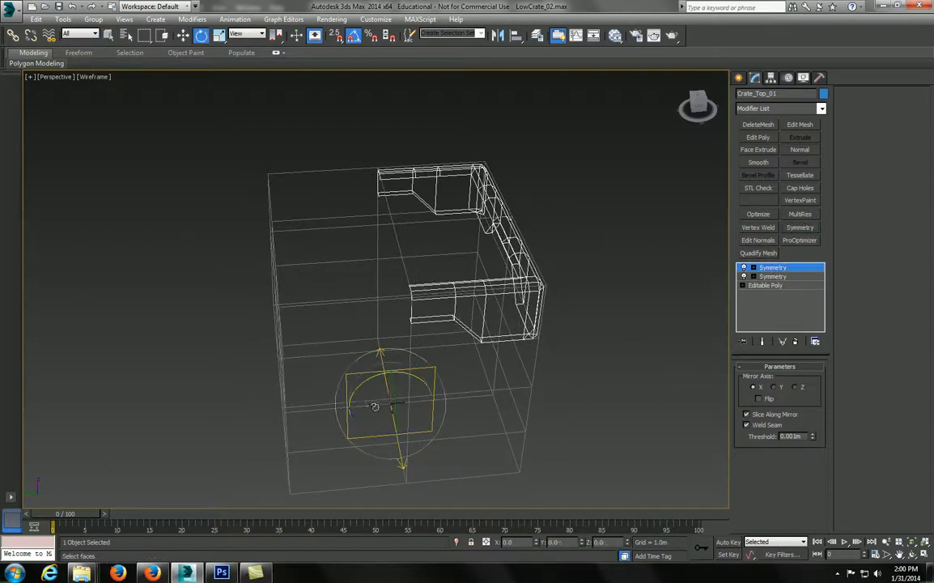
pyautogui.moveTo(371, 429); pyautogui.dragTo(438, 457)
pyautogui.click(777, 388)
pyautogui.click(759, 398)
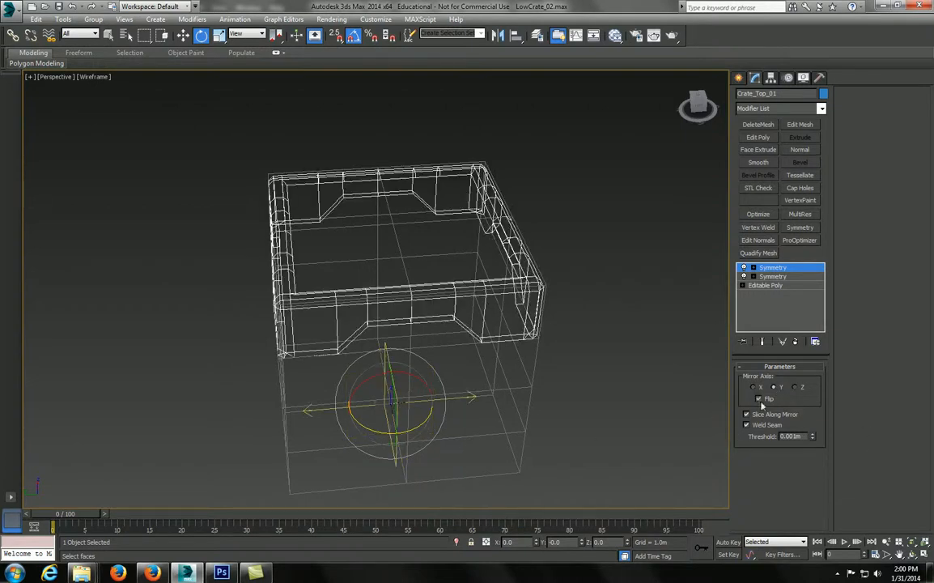
# Isolate the mirrored frame in shaded display and compare it with the crate concept art in Photoshop
pyautogui.scroll(4, 606, 335)
pyautogui.keyDown('alt'); pyautogui.moveTo(547, 318); pyautogui.dragTo(511, 312, button='middle'); pyautogui.keyUp('alt')
pyautogui.press('F3')
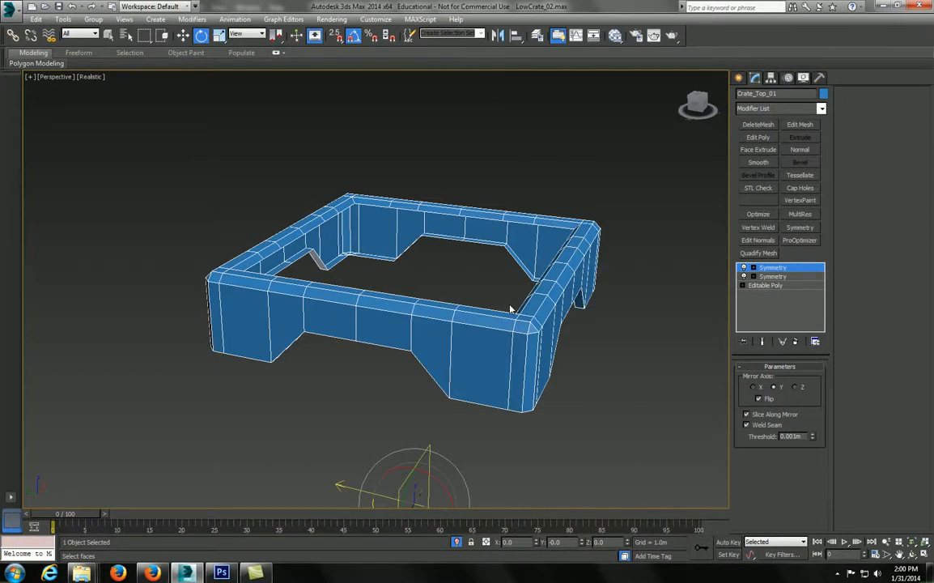
pyautogui.keyDown('alt'); pyautogui.moveTo(482, 373); pyautogui.dragTo(445, 376, button='middle'); pyautogui.keyUp('alt')
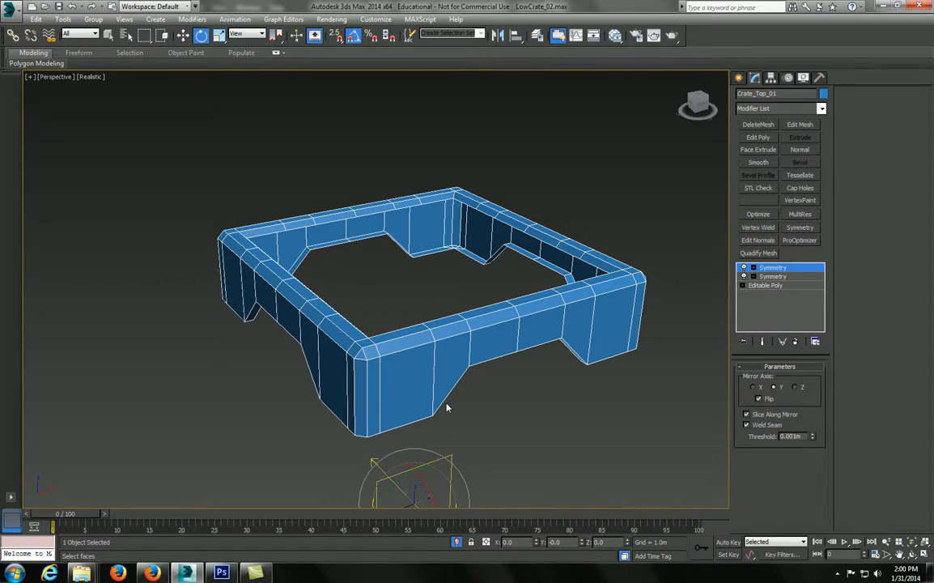
pyautogui.click(222, 574)
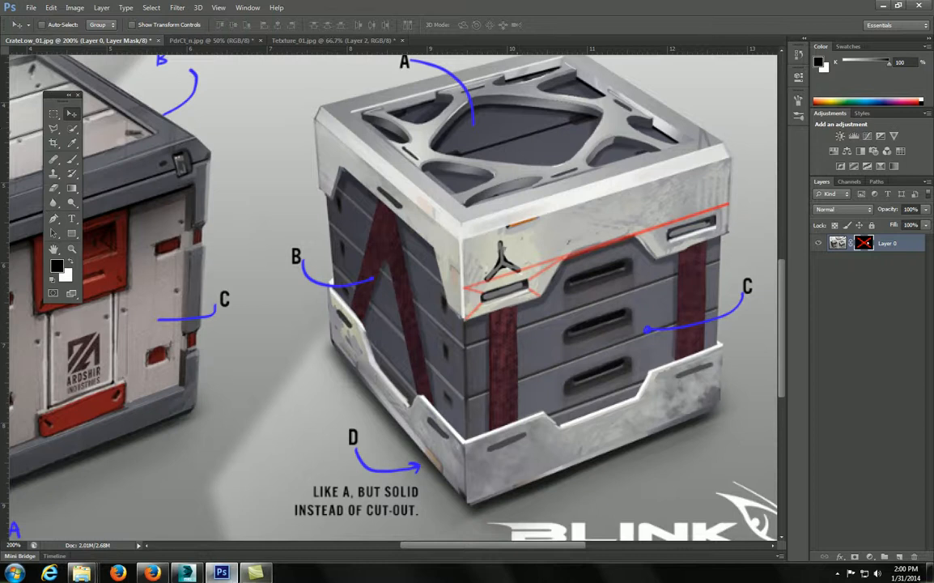
pyautogui.click(186, 573)
# Assign the standard material Material #25 to the mirrored frame in the Slate Material Editor
pyautogui.press('m')
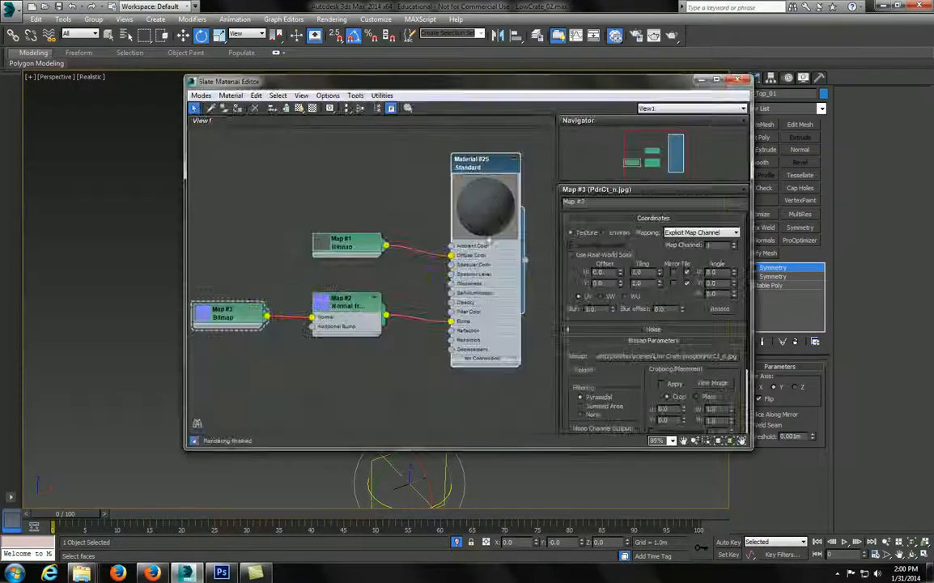
pyautogui.doubleClick(492, 174)
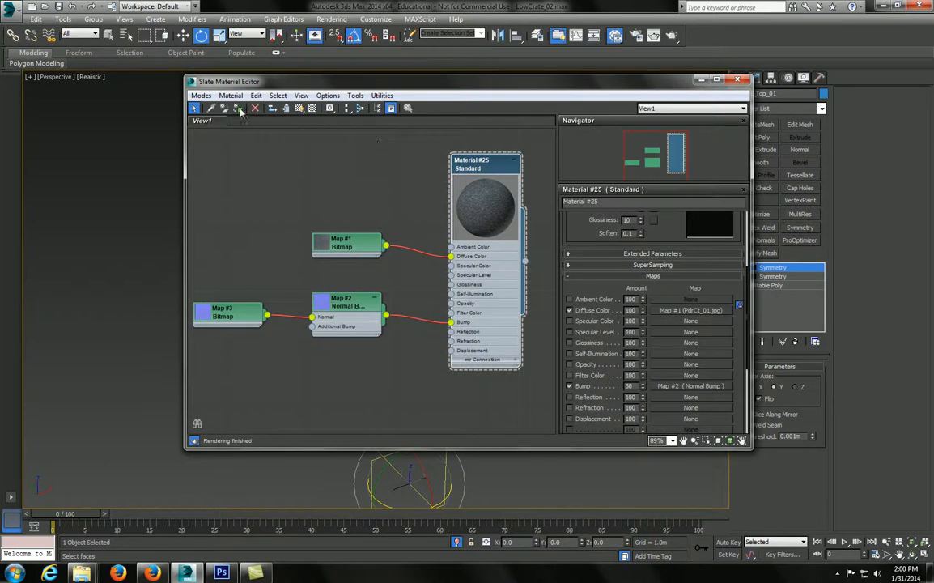
pyautogui.click(705, 82)
pyautogui.moveTo(447, 294)
pyautogui.keyDown('alt'); pyautogui.mouseDown(button='middle')
pyautogui.moveTo(457, 288)
pyautogui.moveTo(451, 282)
pyautogui.mouseUp(button='middle'); pyautogui.keyUp('alt')
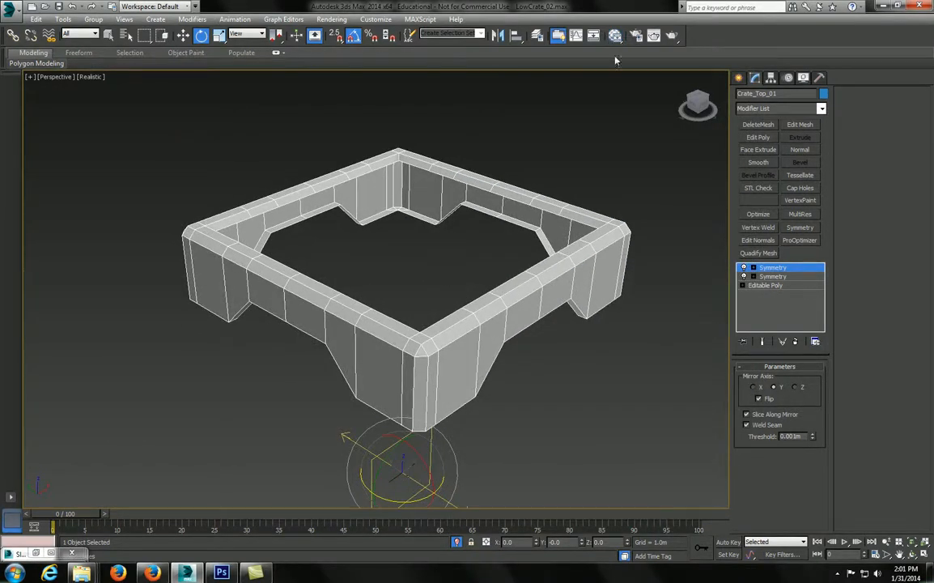
# Render the perspective view to preview the frame's material, and close the render and material editor windows
pyautogui.click(557, 35)
pyautogui.moveTo(486, 196); pyautogui.dragTo(411, 155, button='middle')
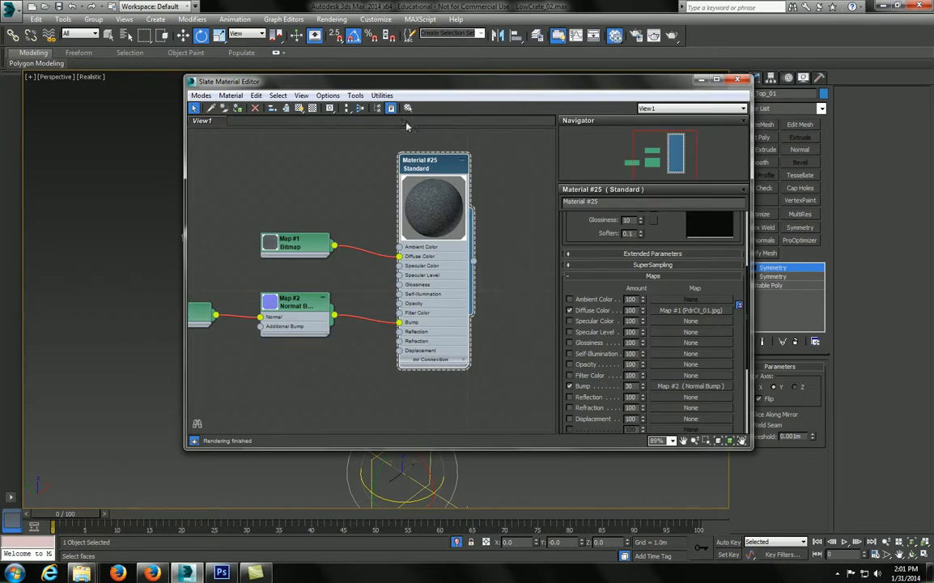
pyautogui.click(654, 35)
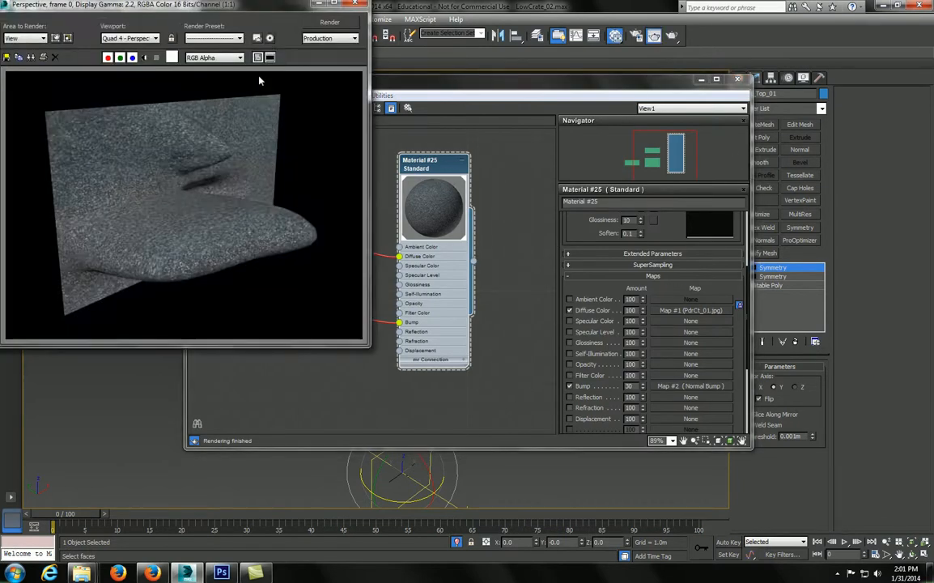
pyautogui.click(316, 25)
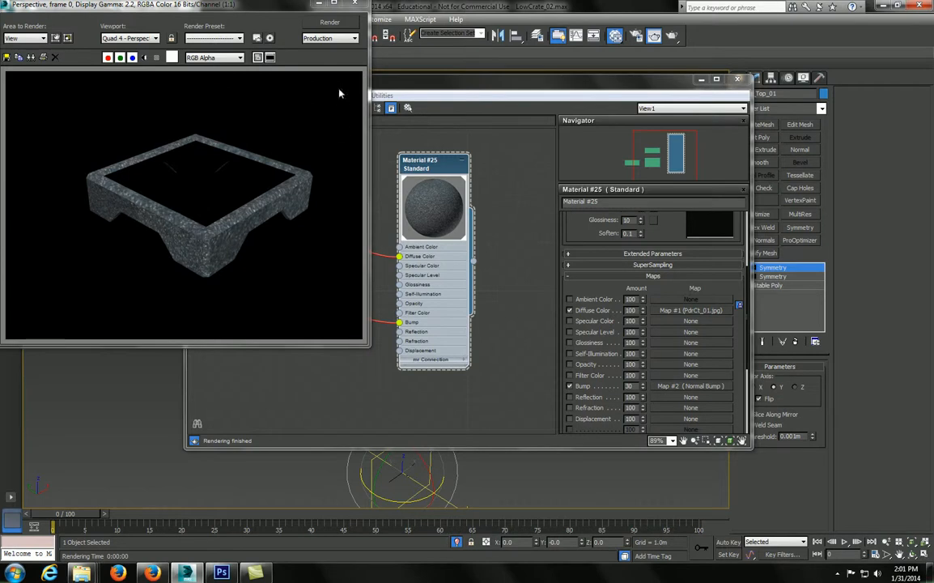
pyautogui.click(354, 3)
pyautogui.click(738, 78)
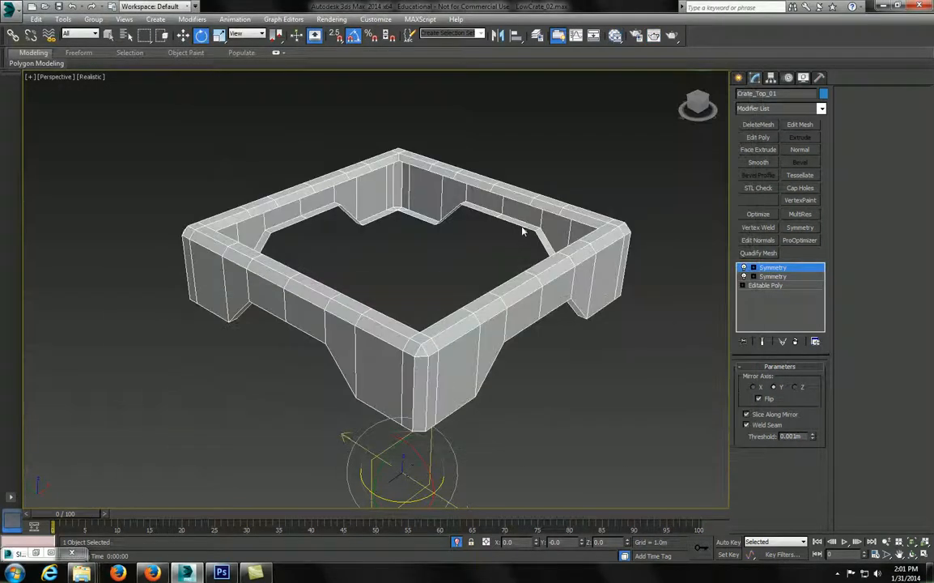
# Open Render To Texture for Crate_Top_01 and browse its output path to the project's sceneassets folder
pyautogui.press('0')
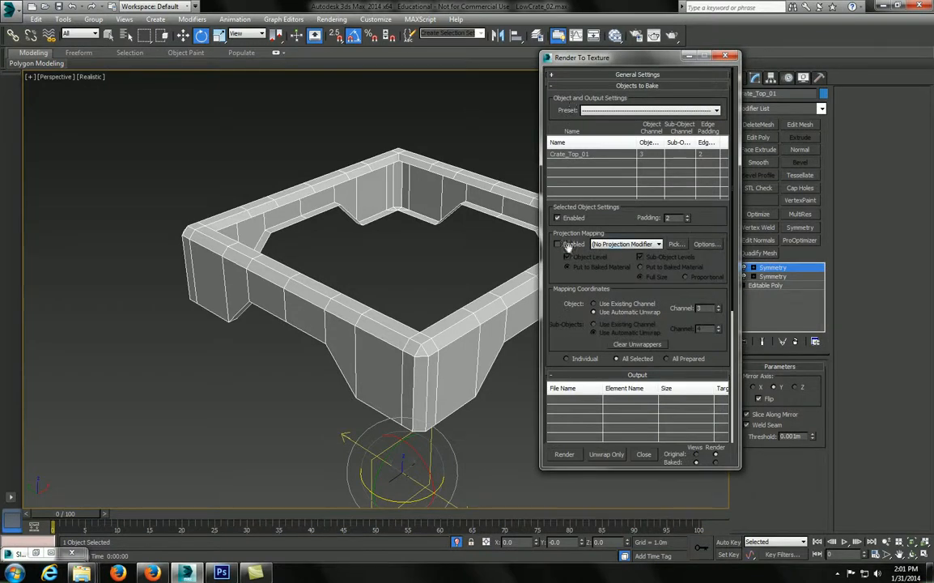
pyautogui.click(680, 75)
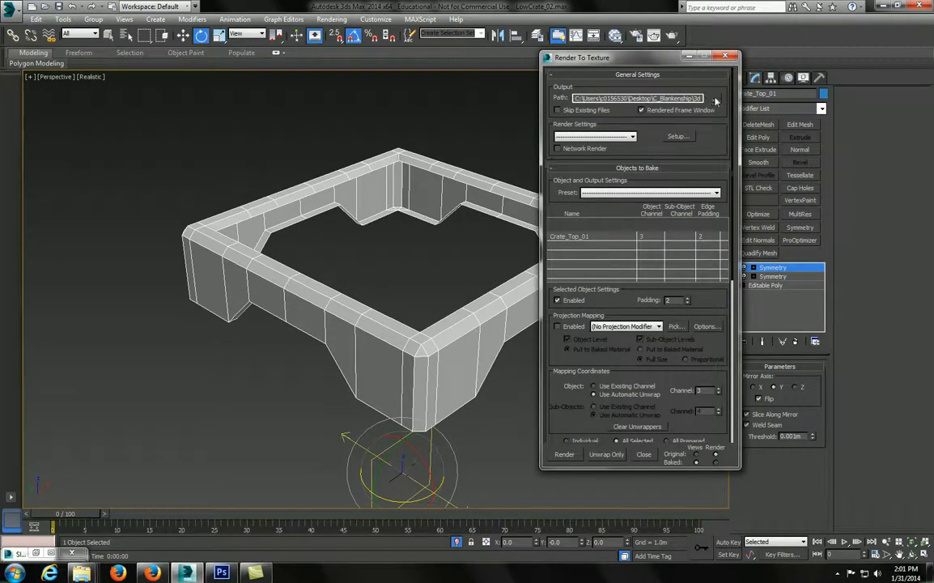
pyautogui.click(716, 98)
pyautogui.doubleClick(412, 317)
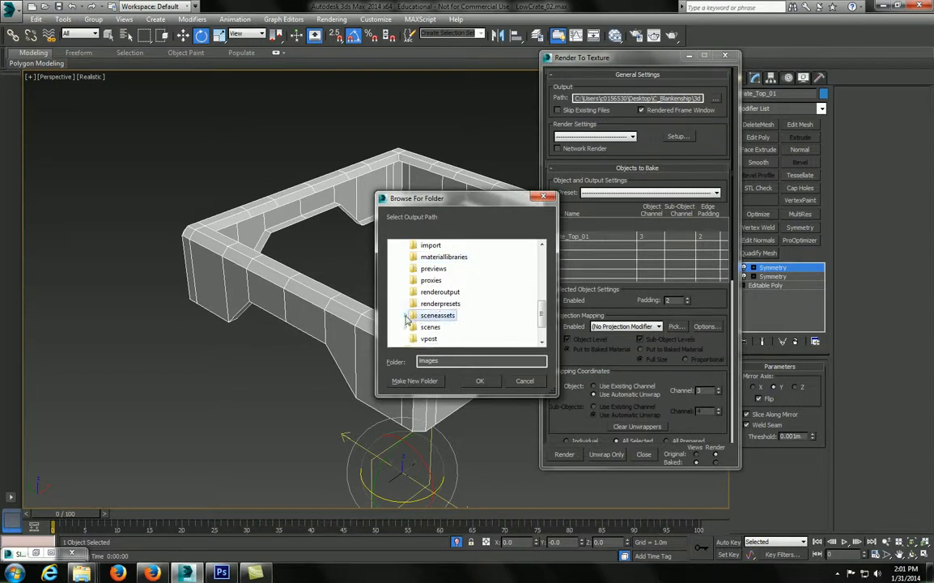